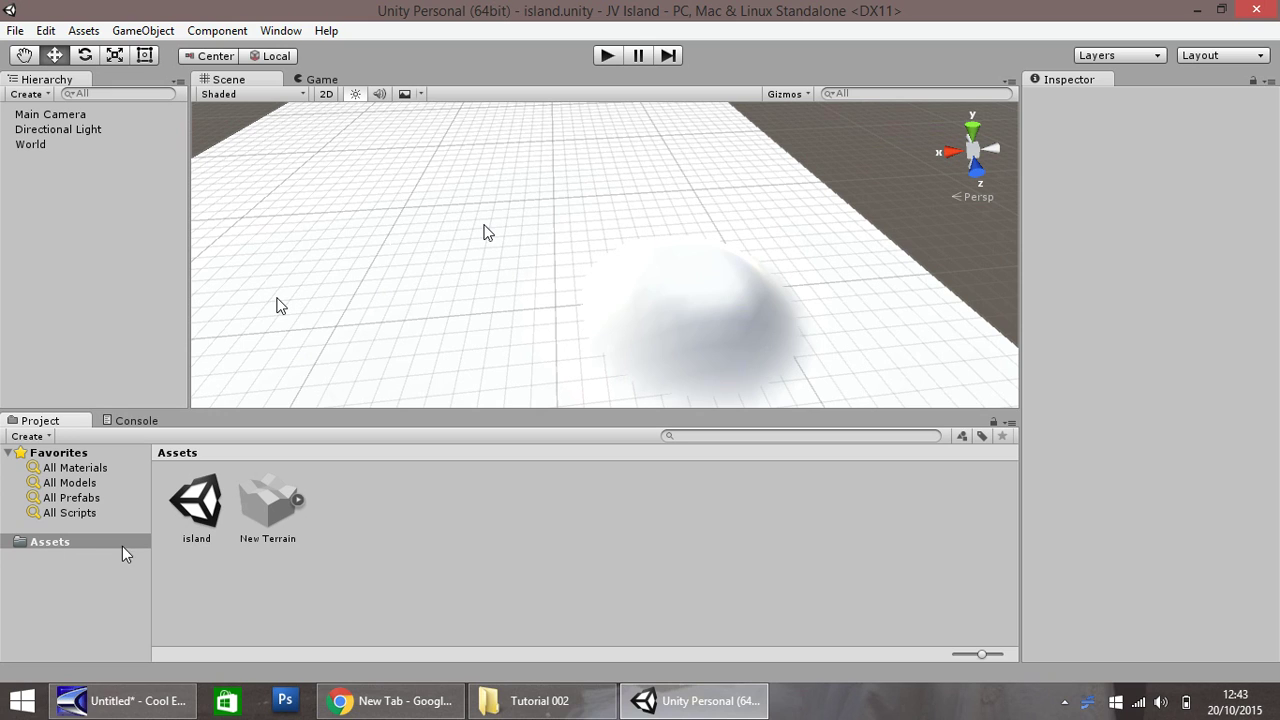
# Create a new folder named Textures under Assets and open it.
pyautogui.rightClick(52, 542)
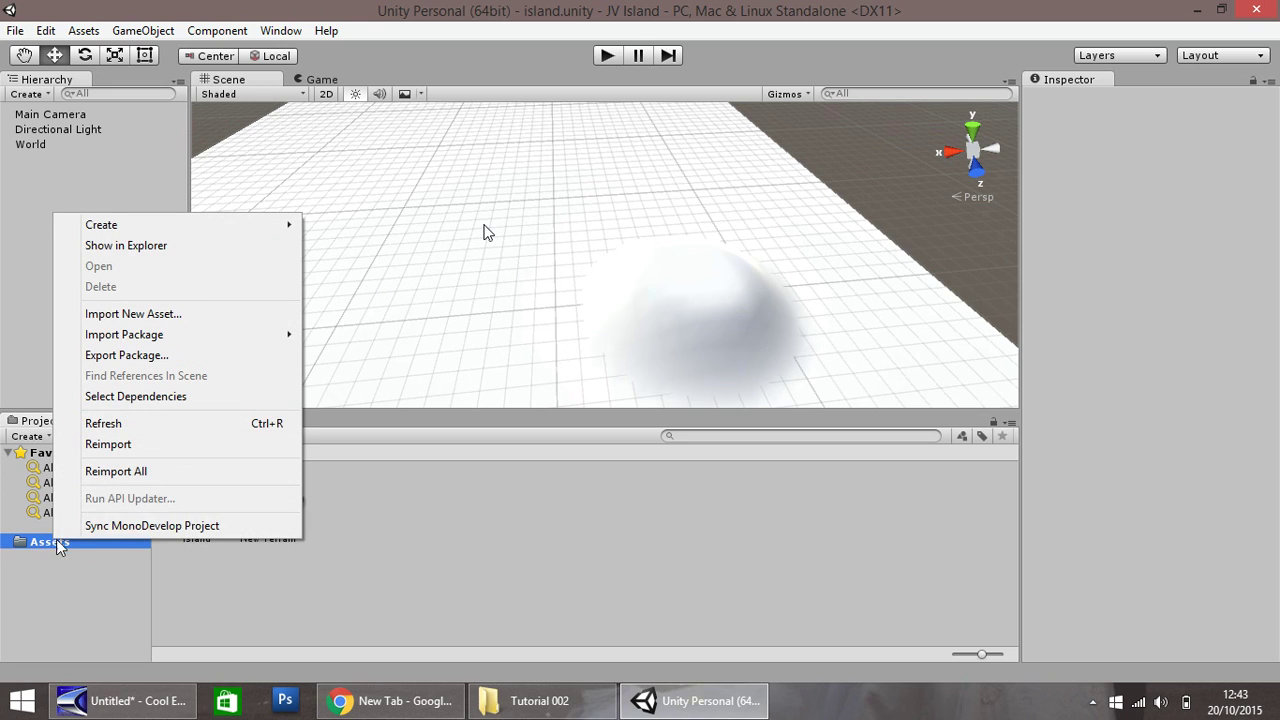
pyautogui.moveTo(281, 228)
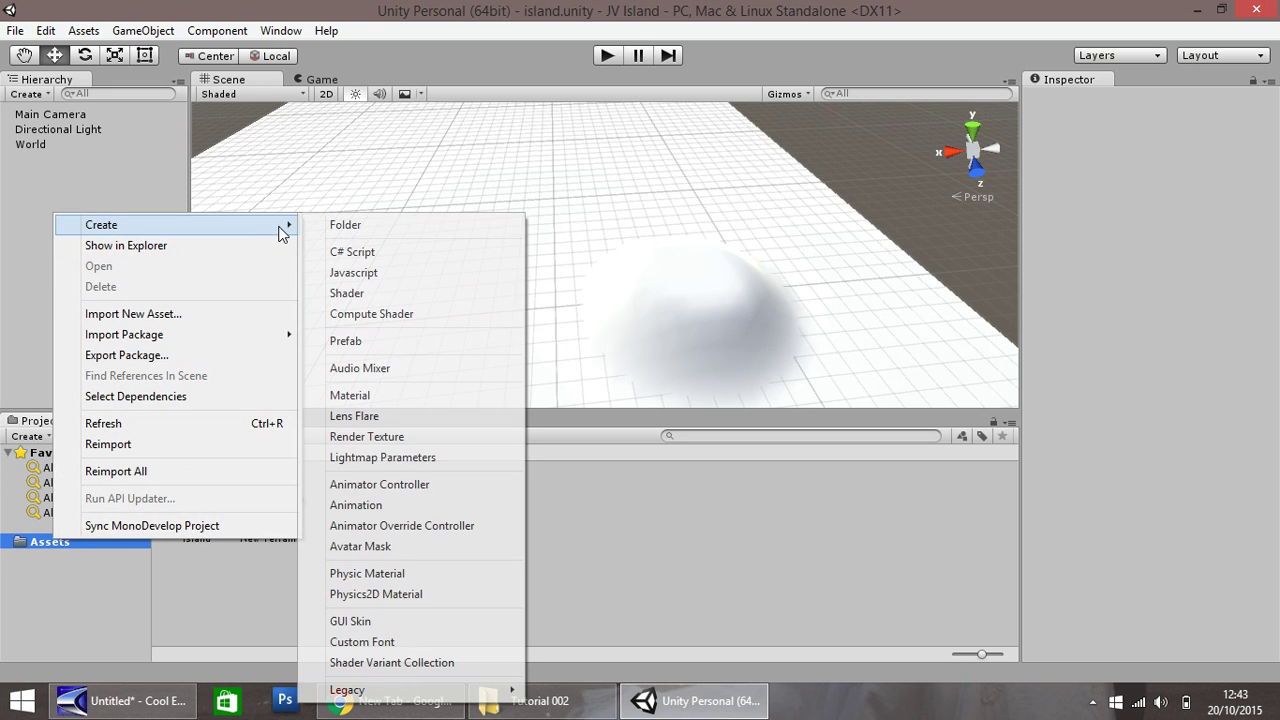
pyautogui.click(369, 223)
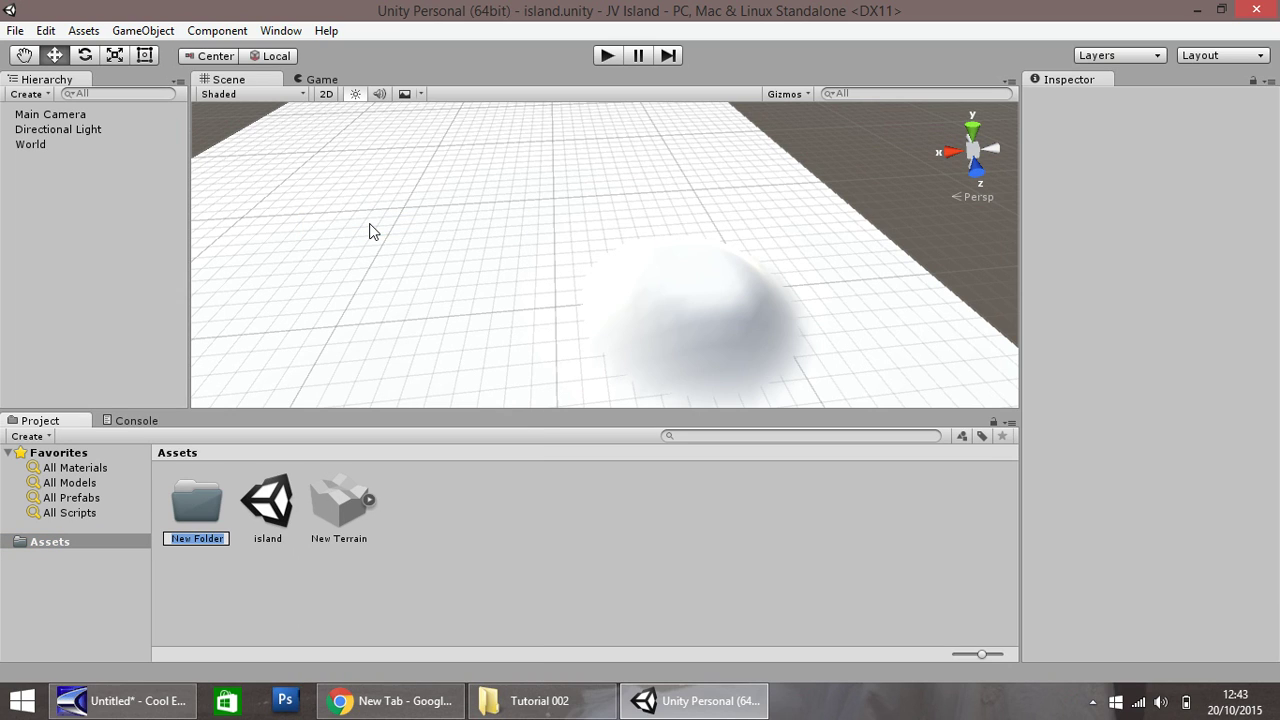
pyautogui.write('Textures')
pyautogui.press('Return')
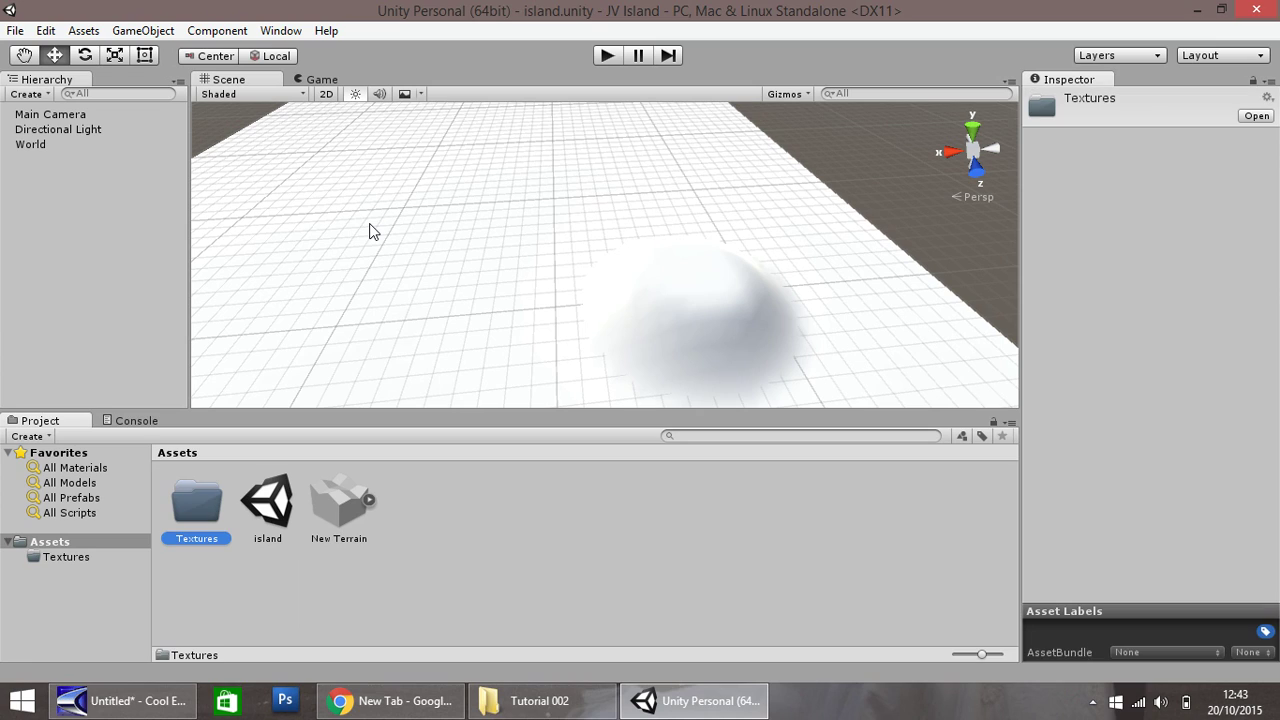
pyautogui.doubleClick(197, 515)
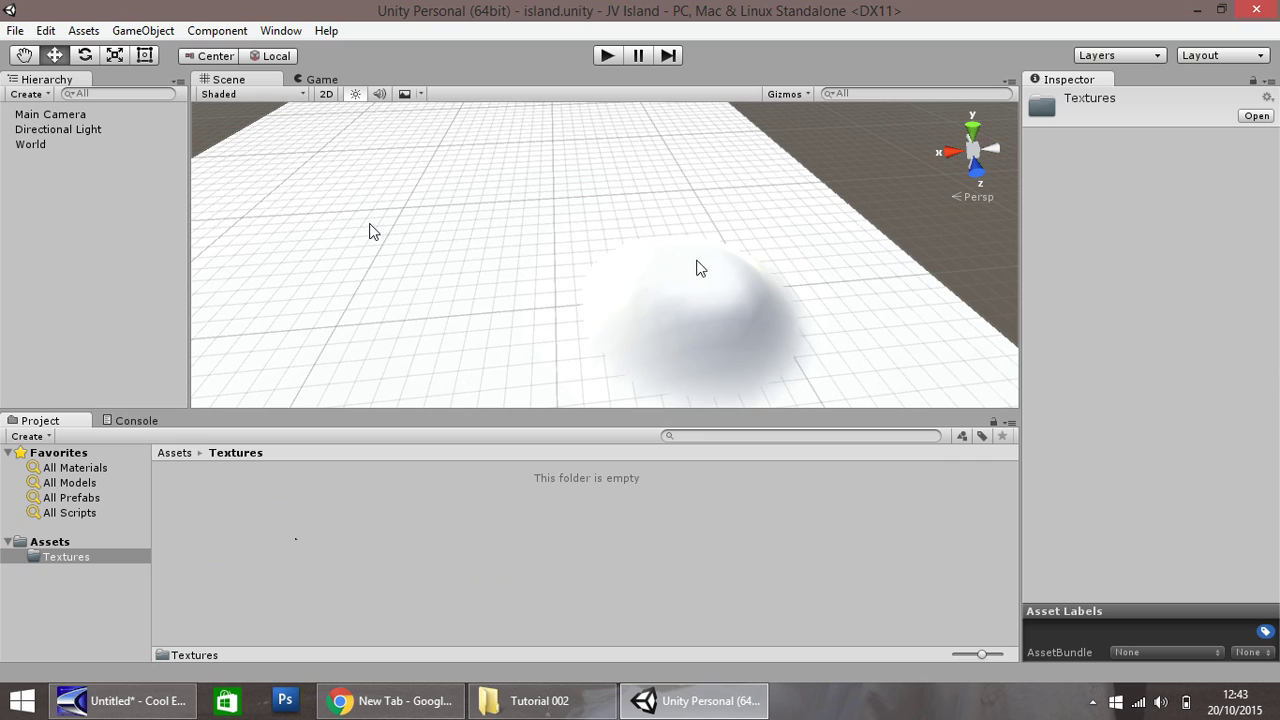
# Drag Dirt001, Grass001 and Sand001 .jpg files from the Tutorial 002 folder into Unity's Textures folder.
pyautogui.click(540, 700)
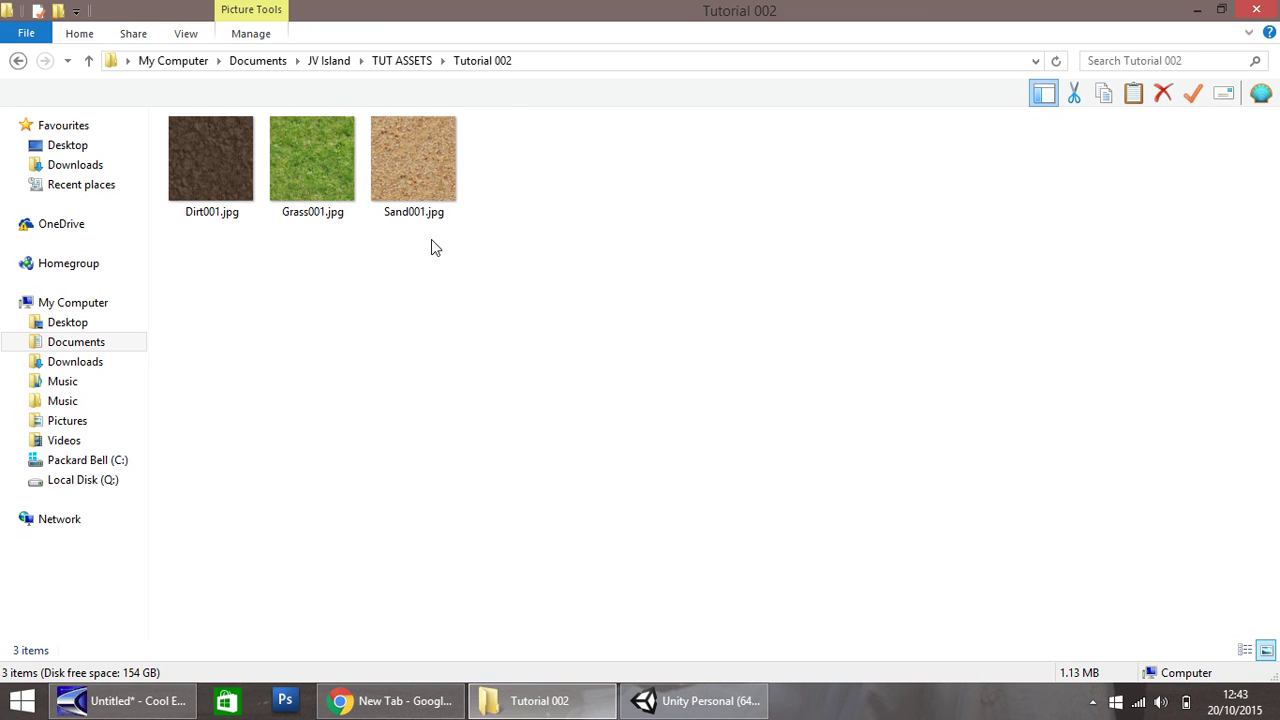
pyautogui.moveTo(447, 269); pyautogui.dragTo(332, 546)
pyautogui.moveTo(219, 491); pyautogui.dragTo(201, 491)
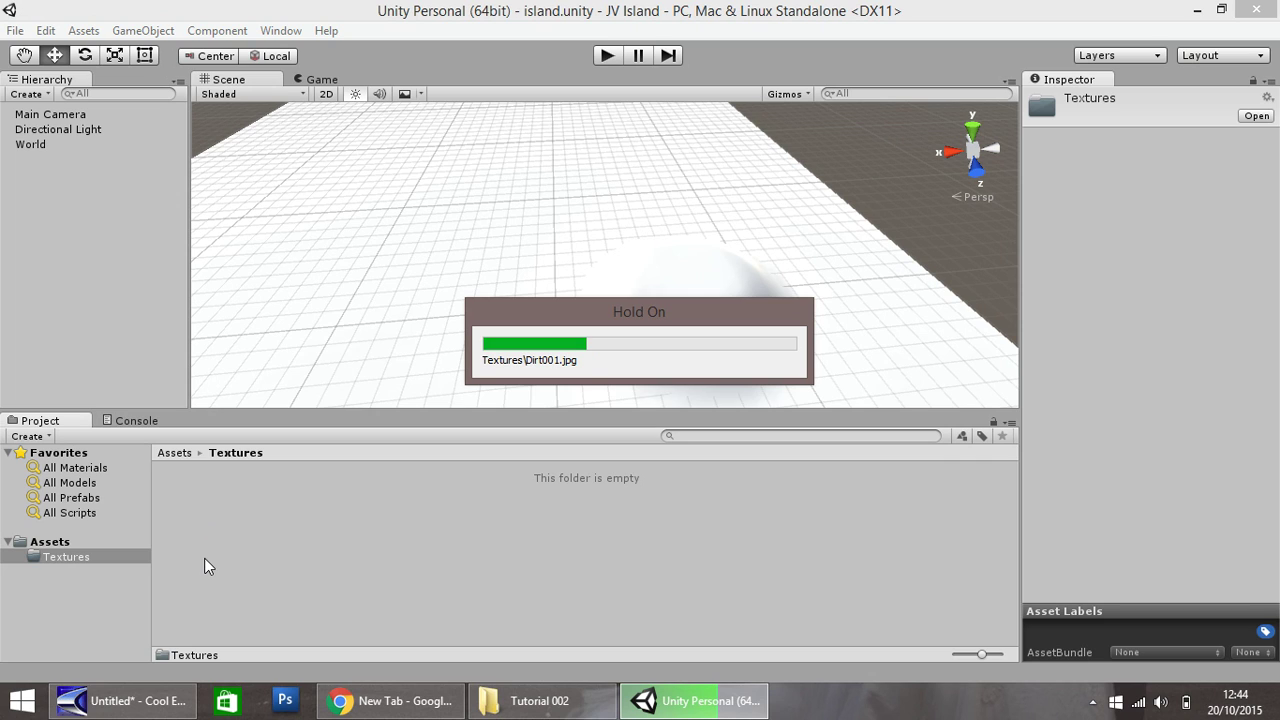
# Review the Dirt001, Grass001 and Sand001 import settings, then enable Paint Texture on the World terrain.
pyautogui.click(253, 571)
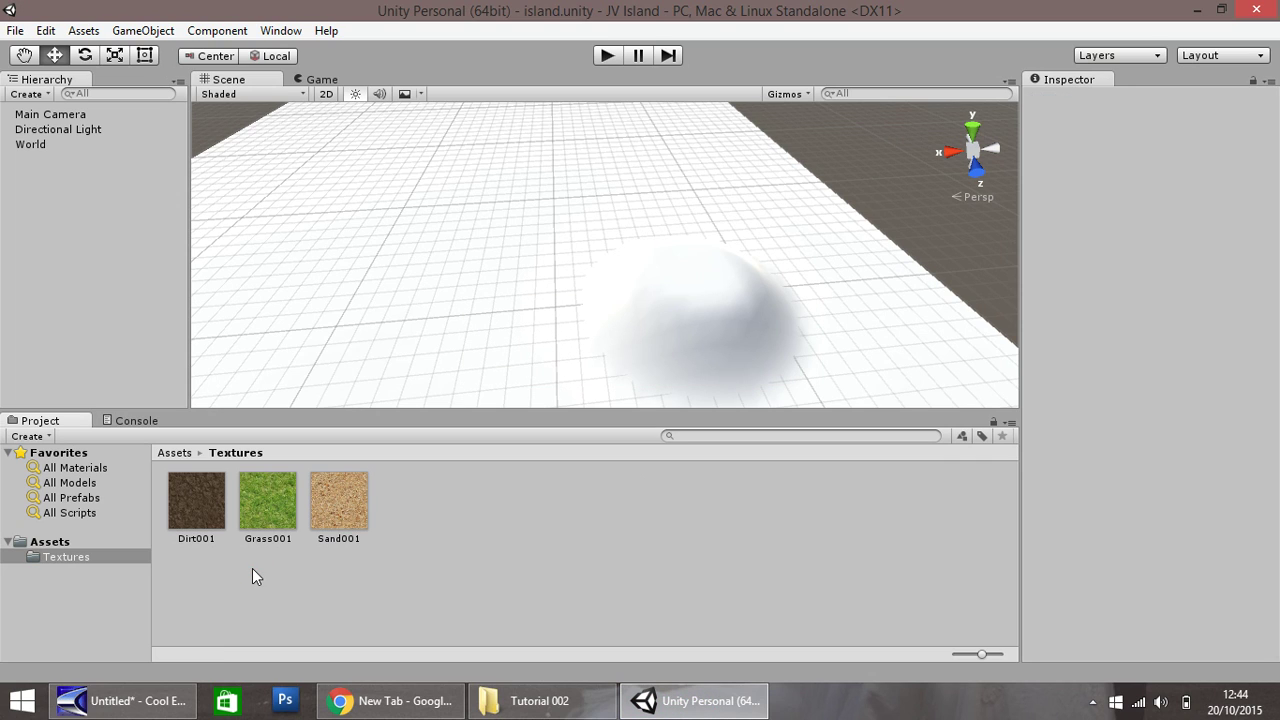
pyautogui.click(198, 518)
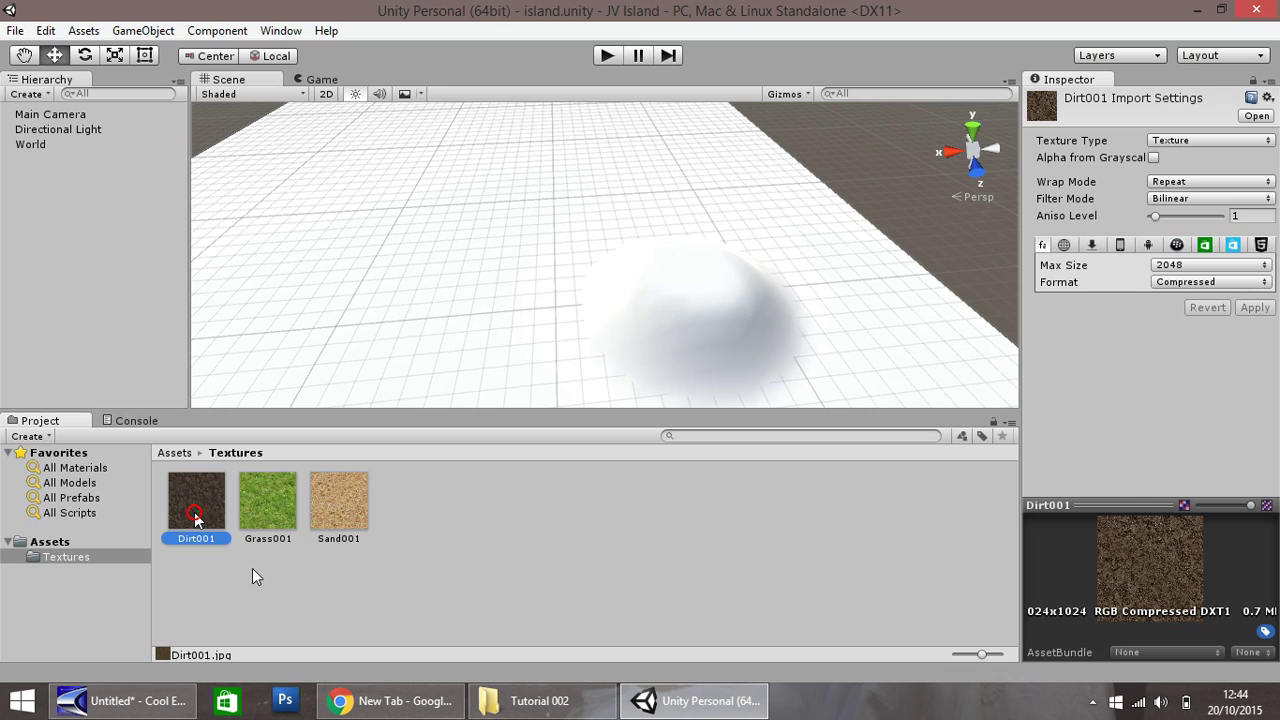
pyautogui.click(268, 512)
pyautogui.click(343, 518)
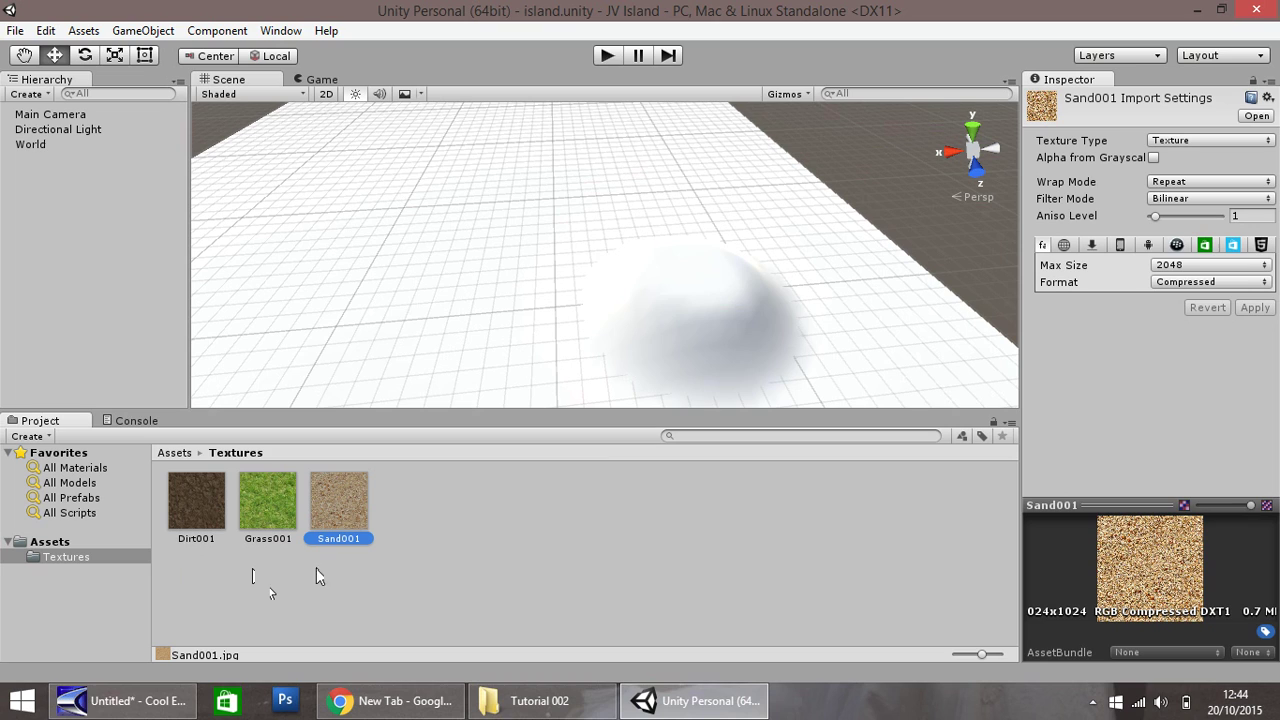
pyautogui.click(490, 168)
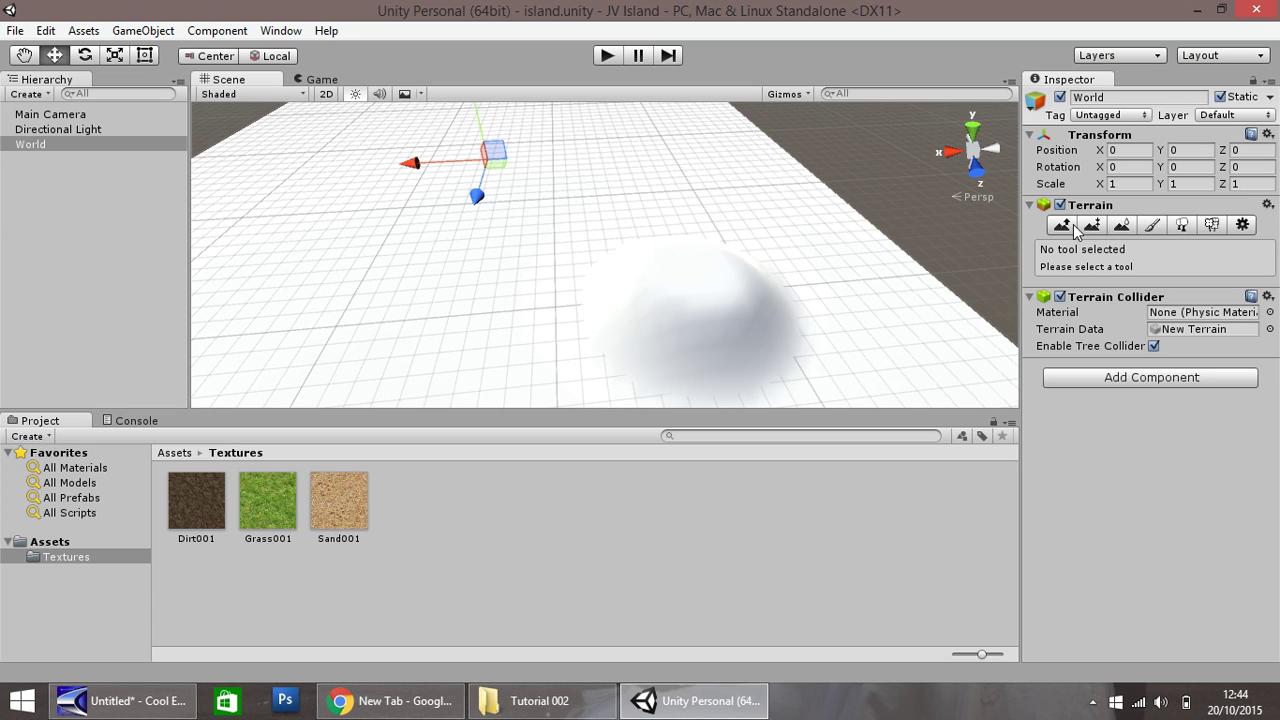
pyautogui.click(1152, 225)
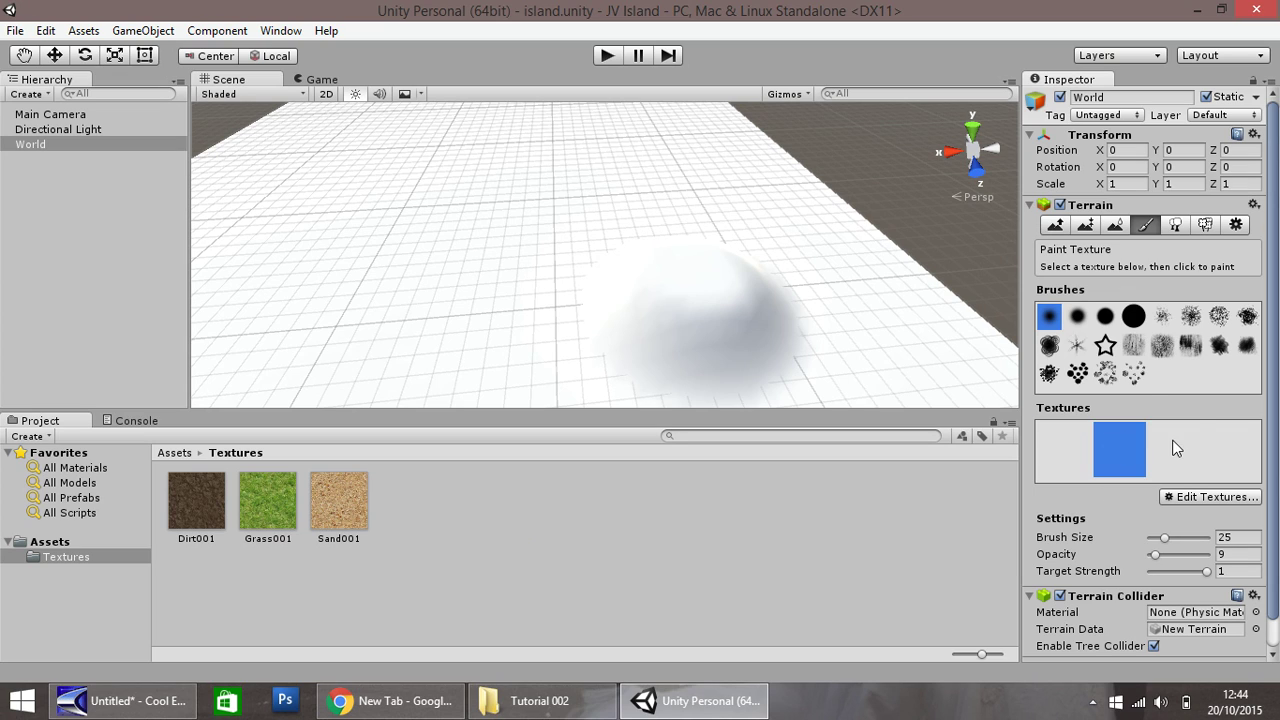
# Explore the terrain texture slot's Edit Texture and Add Texture dialogs, closing each.
pyautogui.click(1125, 448)
pyautogui.click(1064, 449)
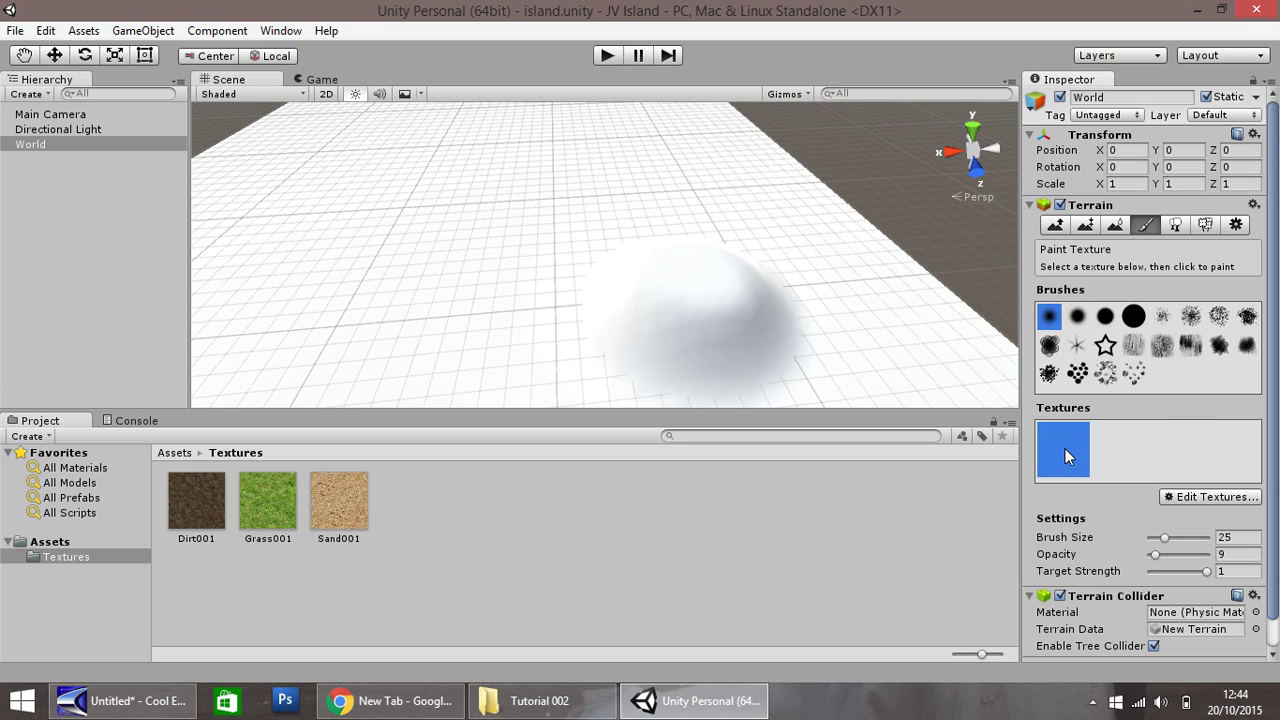
pyautogui.click(1218, 497)
pyautogui.click(1157, 522)
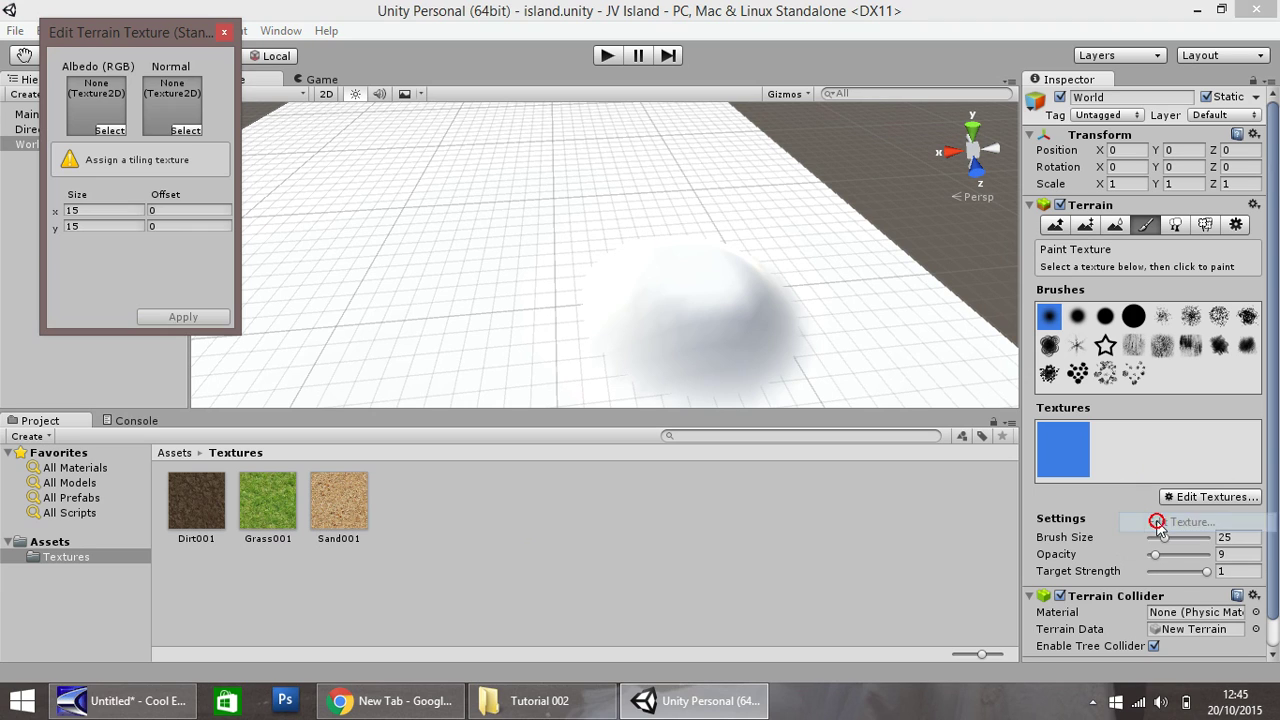
pyautogui.click(225, 33)
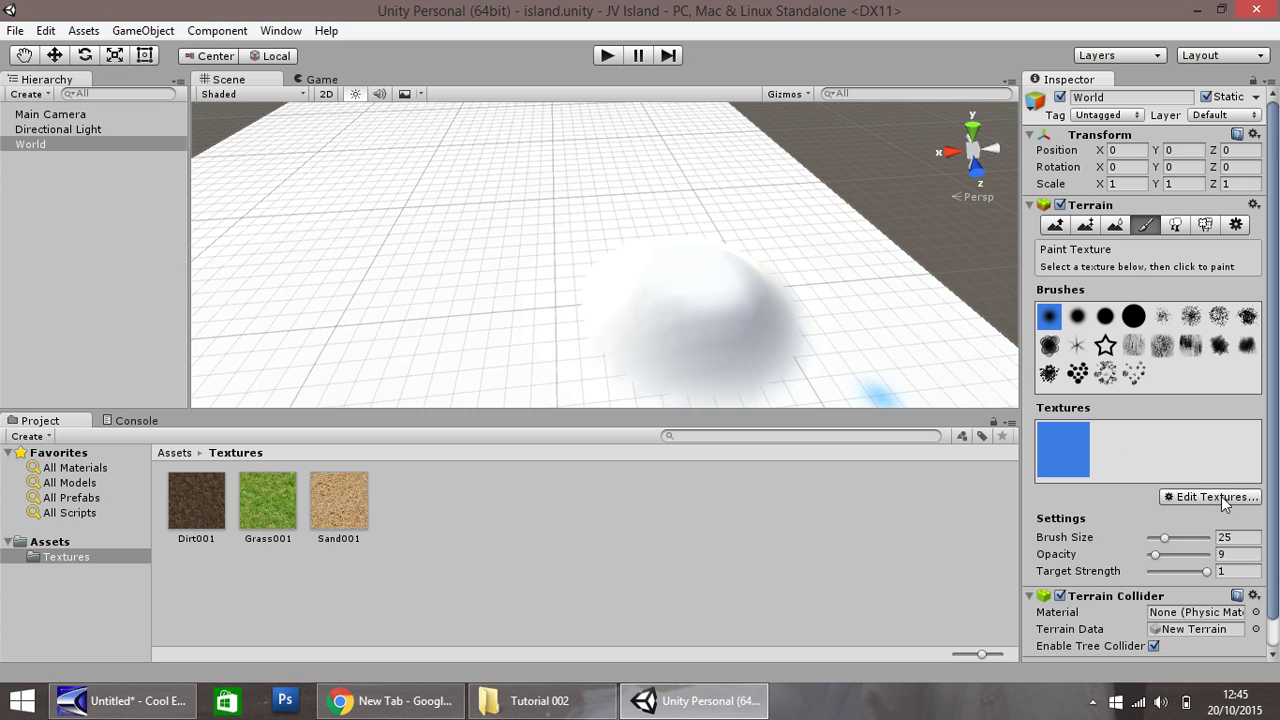
pyautogui.click(1221, 497)
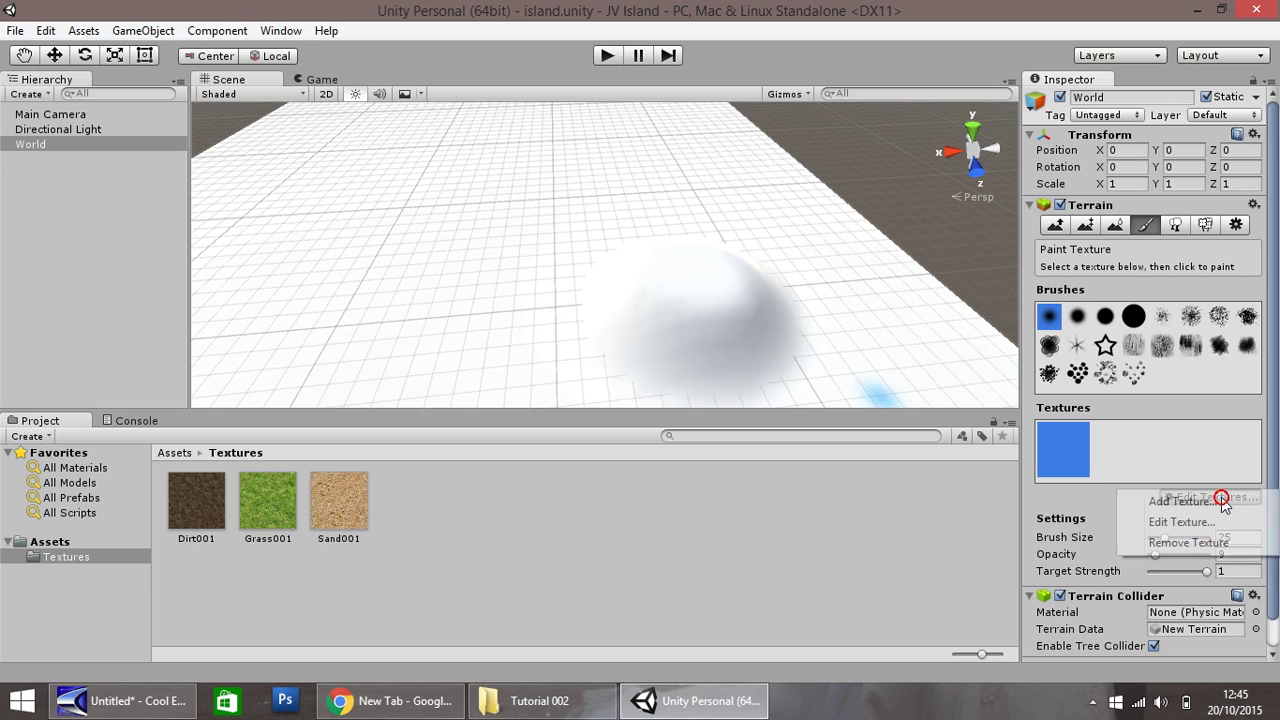
pyautogui.click(1168, 503)
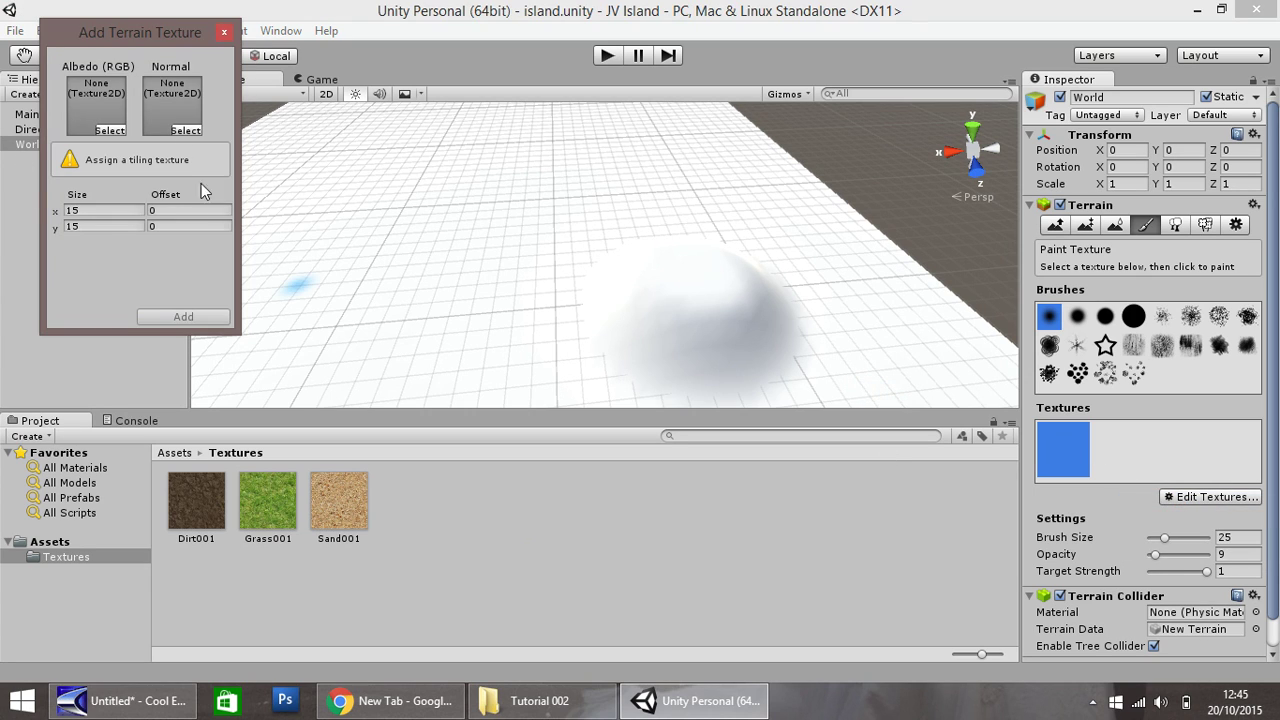
pyautogui.click(229, 33)
# Assign Dirt001 as the terrain texture's albedo and normal map.
pyautogui.click(1209, 497)
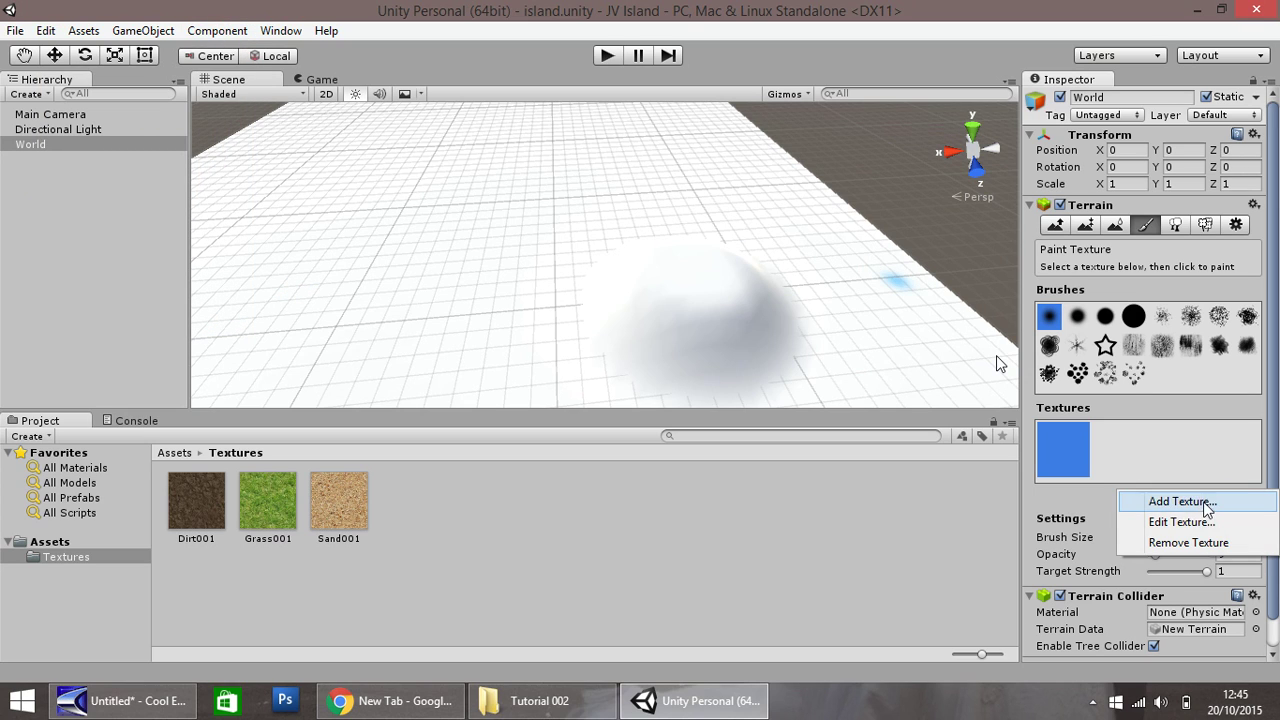
pyautogui.click(1178, 522)
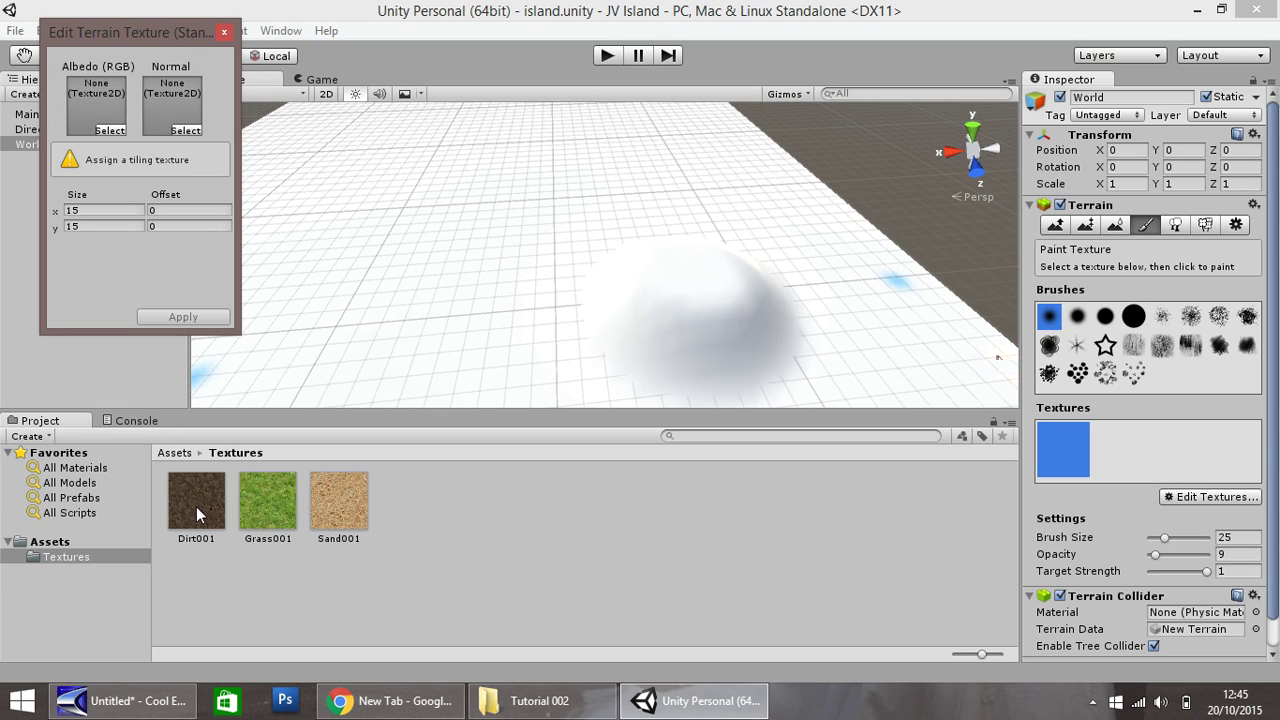
pyautogui.moveTo(196, 506); pyautogui.dragTo(99, 92)
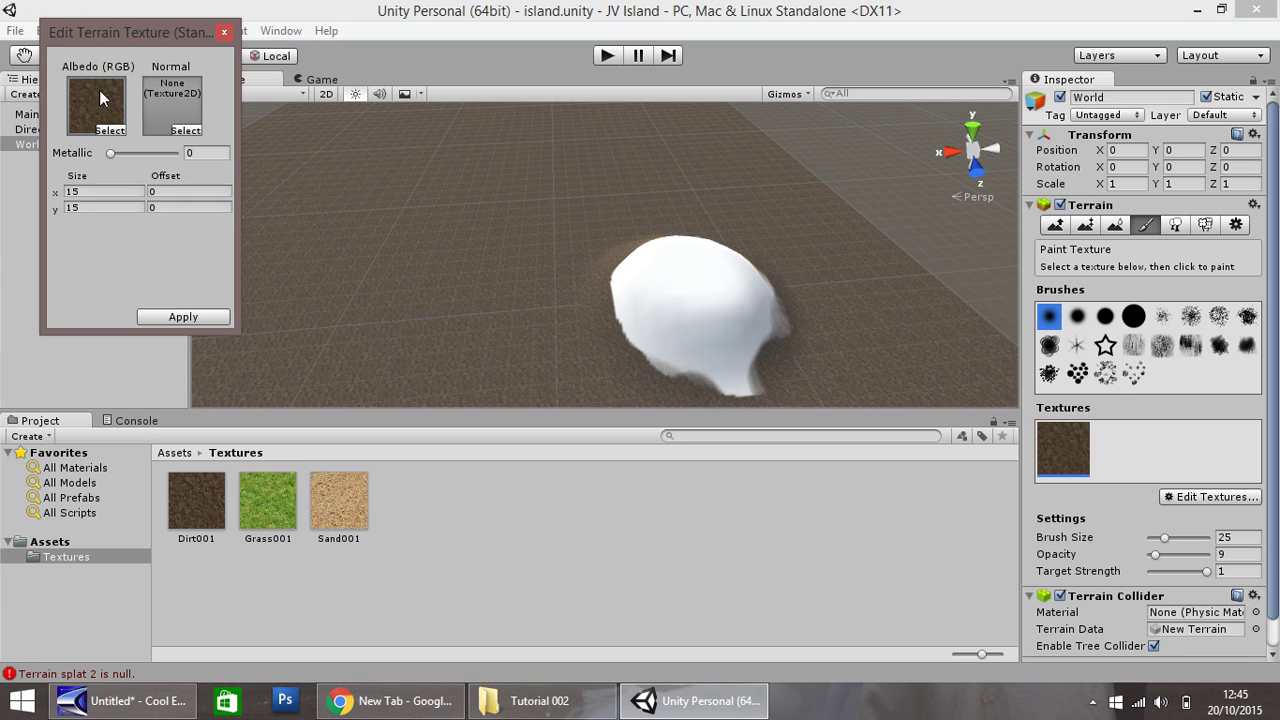
pyautogui.moveTo(177, 501)
pyautogui.mouseDown()
pyautogui.moveTo(124, 190)
pyautogui.moveTo(170, 97)
pyautogui.mouseUp()
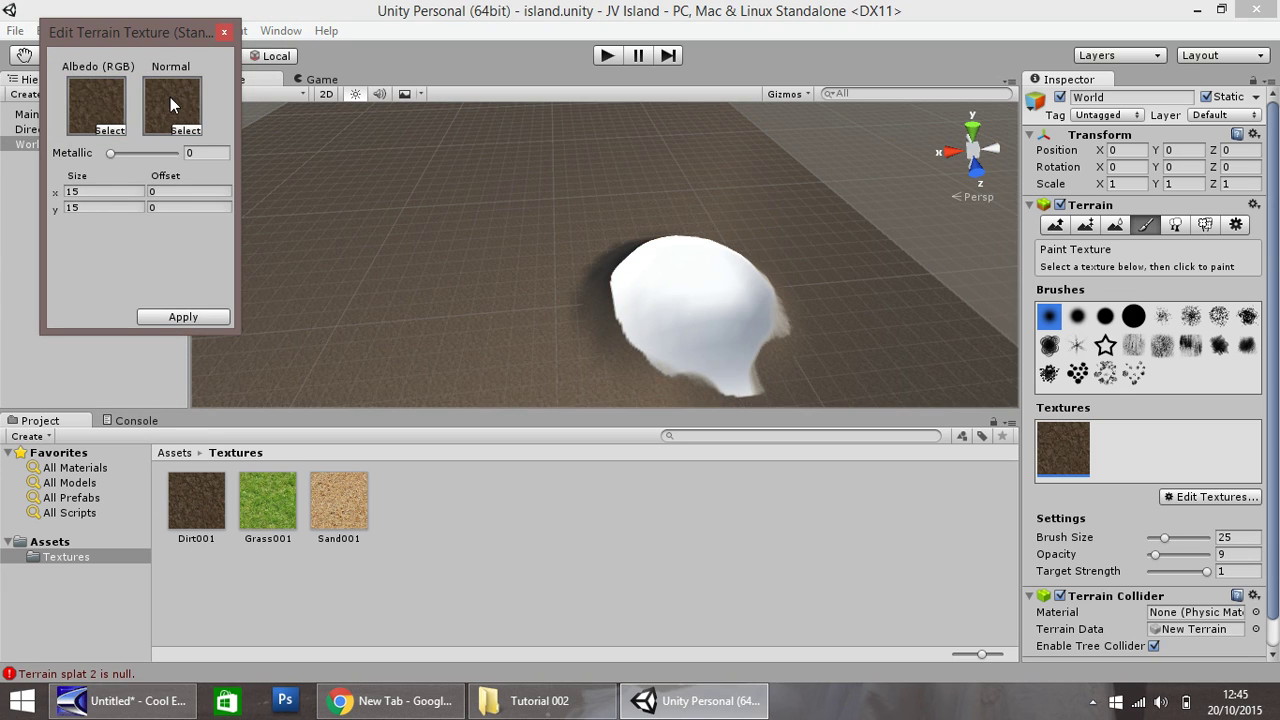
pyautogui.click(227, 36)
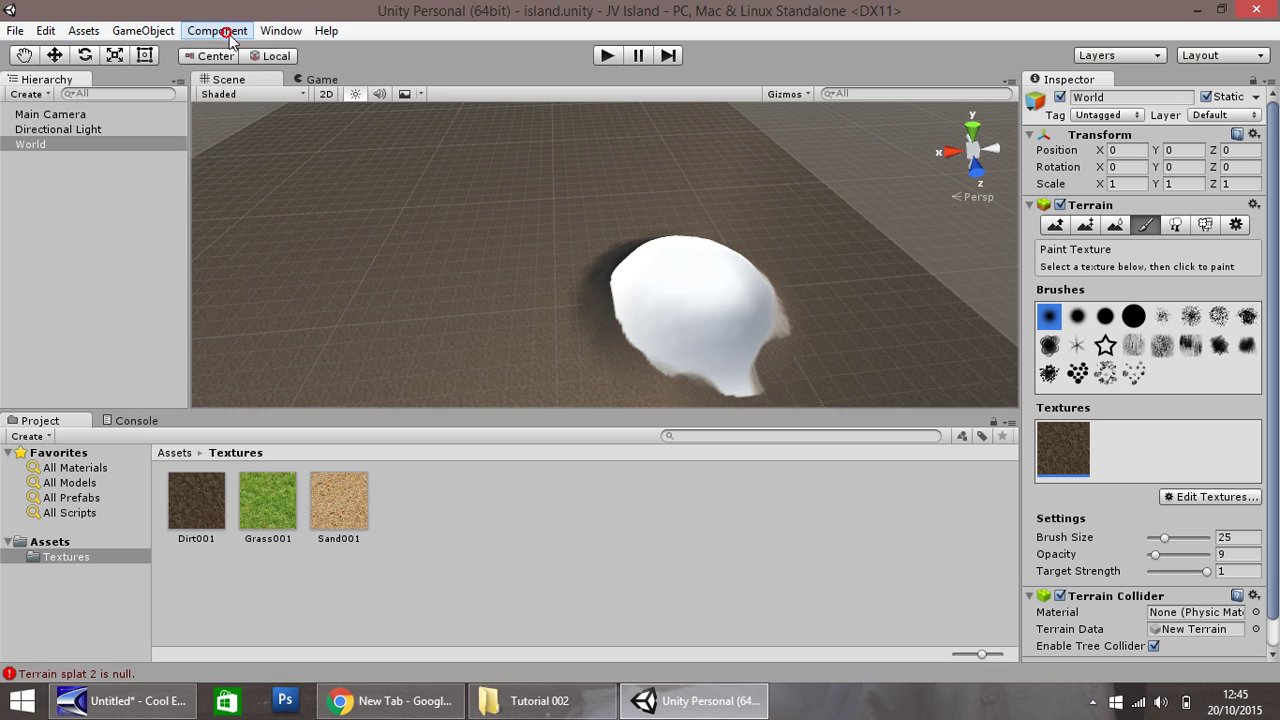
# Paint the whole mound with Dirt001 using the large hard round brush at opacity 100.
pyautogui.click(1130, 316)
pyautogui.moveTo(705, 371)
pyautogui.mouseDown()
pyautogui.moveTo(743, 356)
pyautogui.moveTo(753, 379)
pyautogui.mouseUp()
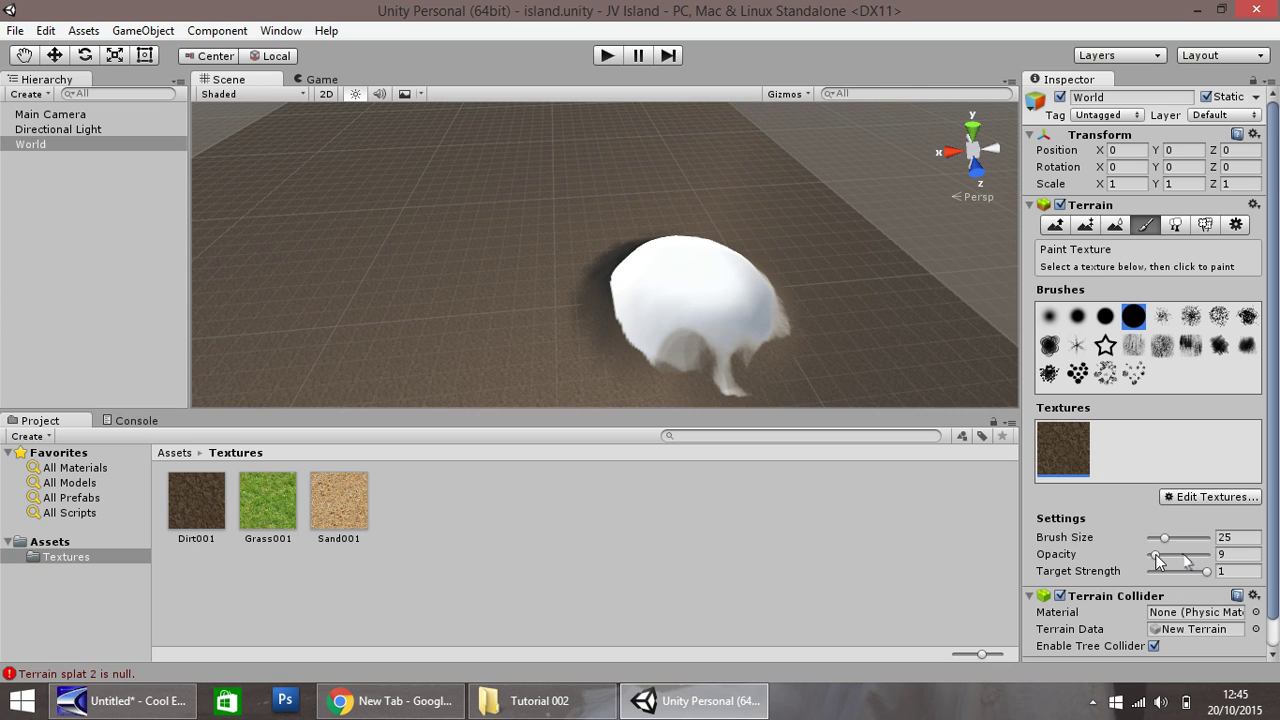
pyautogui.moveTo(1155, 555); pyautogui.dragTo(1212, 556)
pyautogui.moveTo(757, 376)
pyautogui.mouseDown()
pyautogui.moveTo(688, 383)
pyautogui.moveTo(654, 337)
pyautogui.moveTo(806, 311)
pyautogui.moveTo(596, 311)
pyautogui.moveTo(798, 255)
pyautogui.moveTo(745, 288)
pyautogui.moveTo(690, 299)
pyautogui.moveTo(614, 284)
pyautogui.moveTo(757, 242)
pyautogui.moveTo(649, 258)
pyautogui.mouseUp()
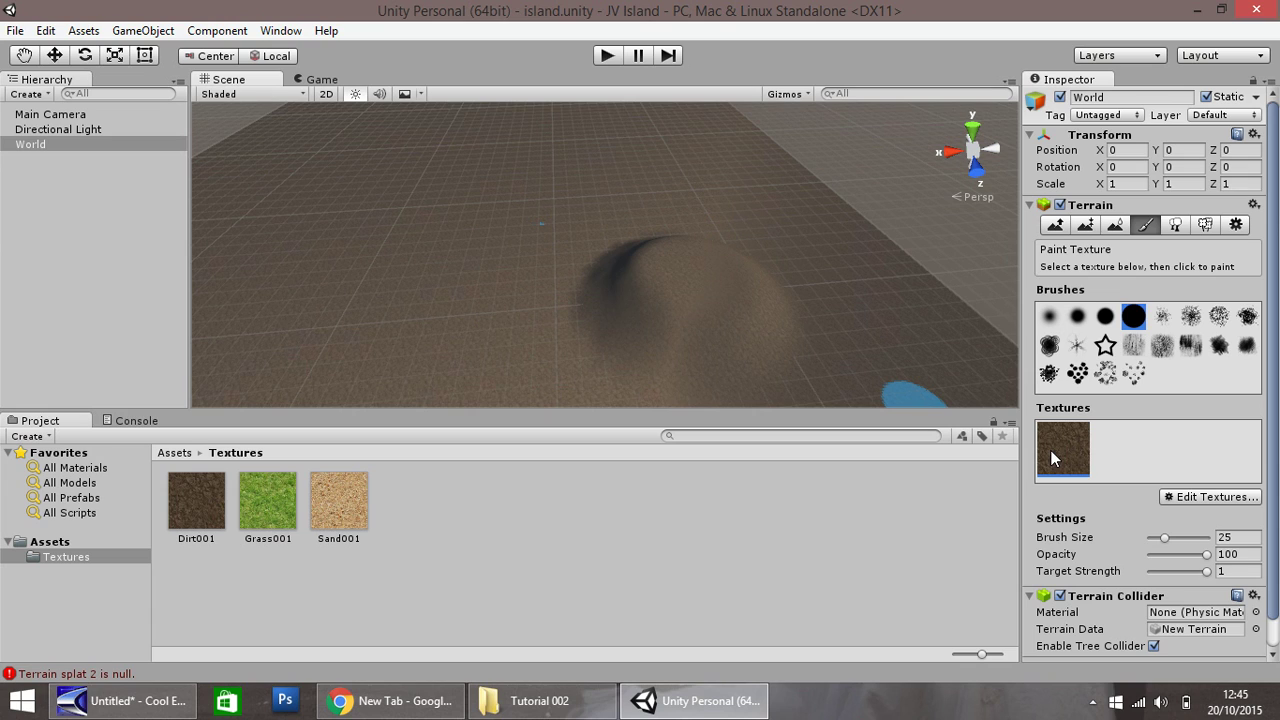
# Change the terrain material from Built In Standard to Built In Legacy Diffuse.
pyautogui.click(1237, 225)
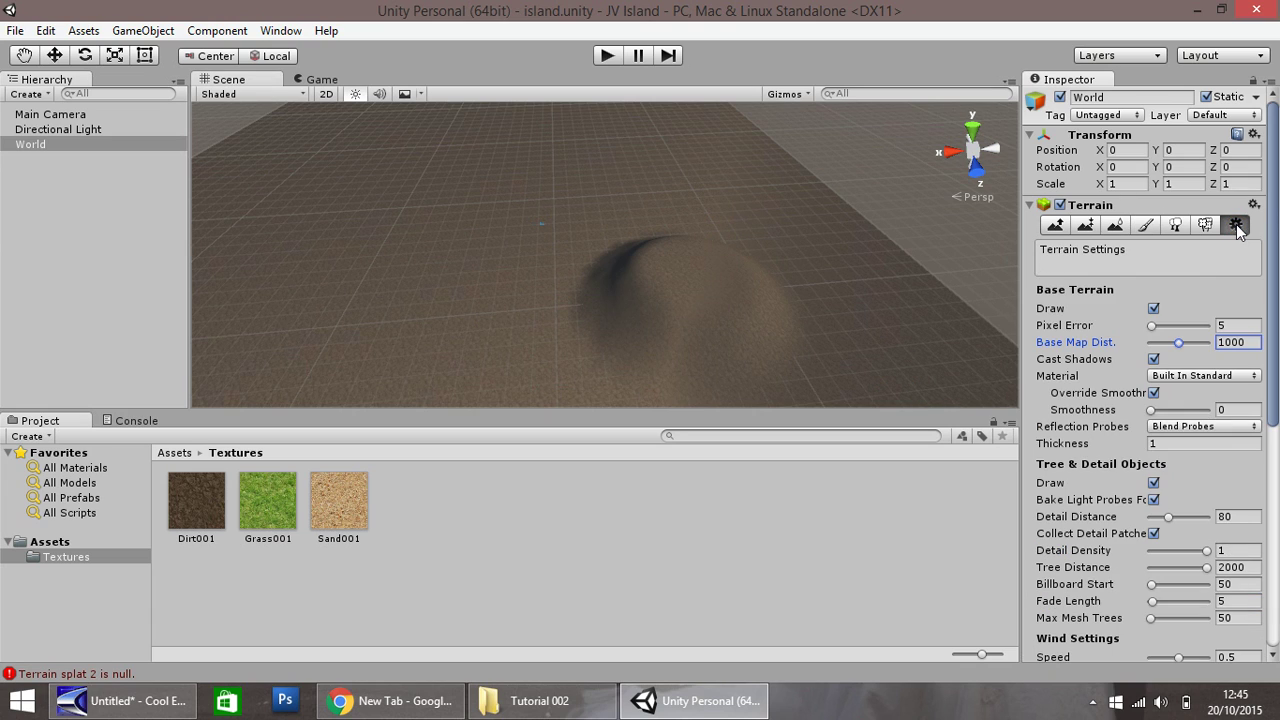
pyautogui.click(1175, 378)
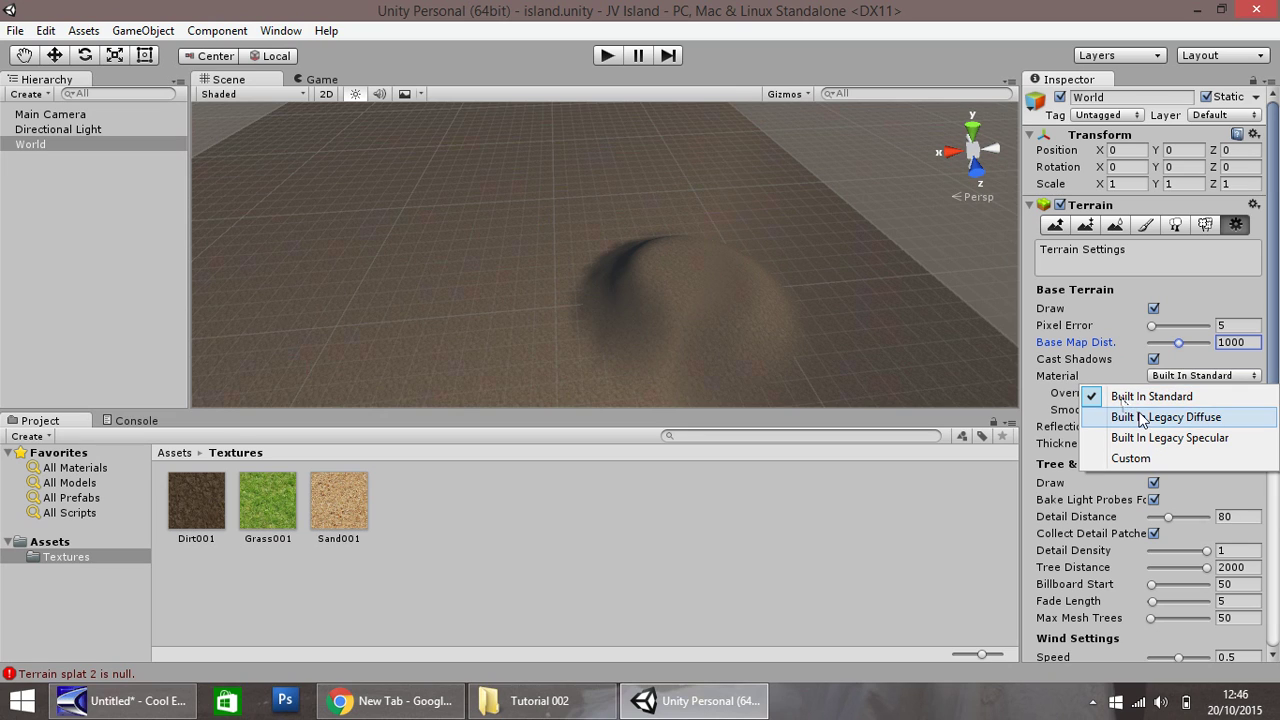
pyautogui.click(1185, 417)
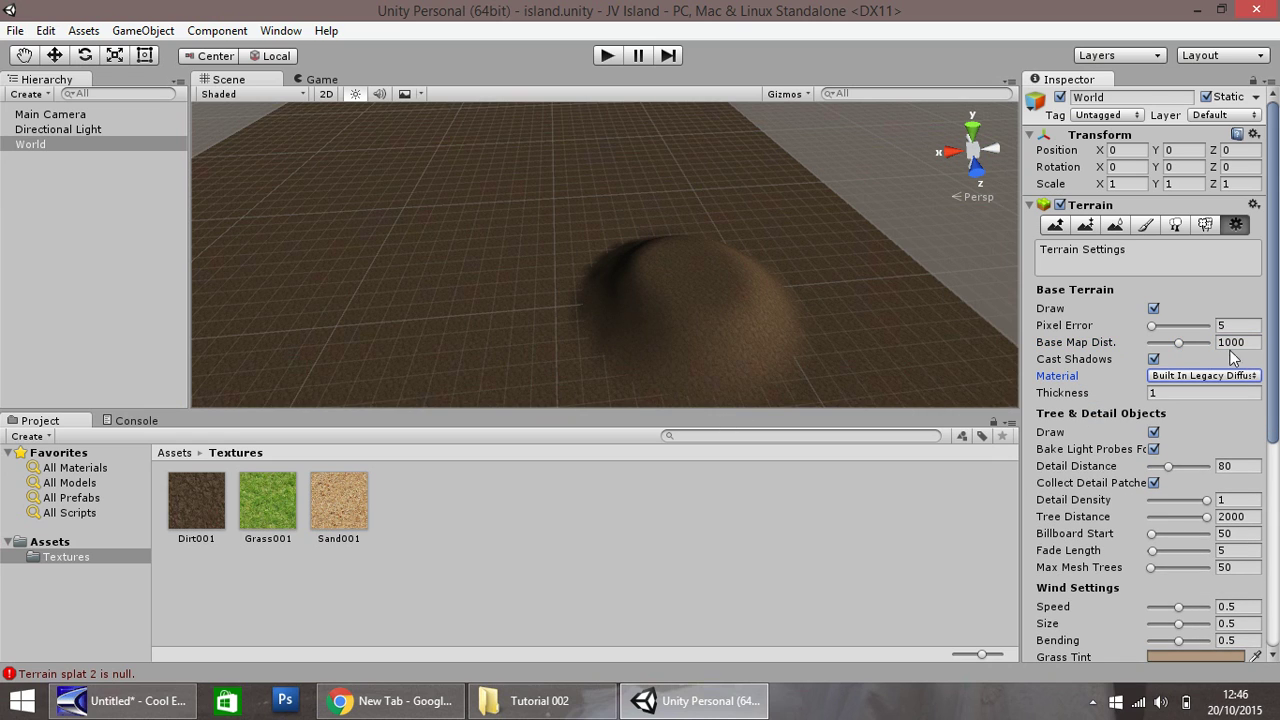
pyautogui.click(1208, 377)
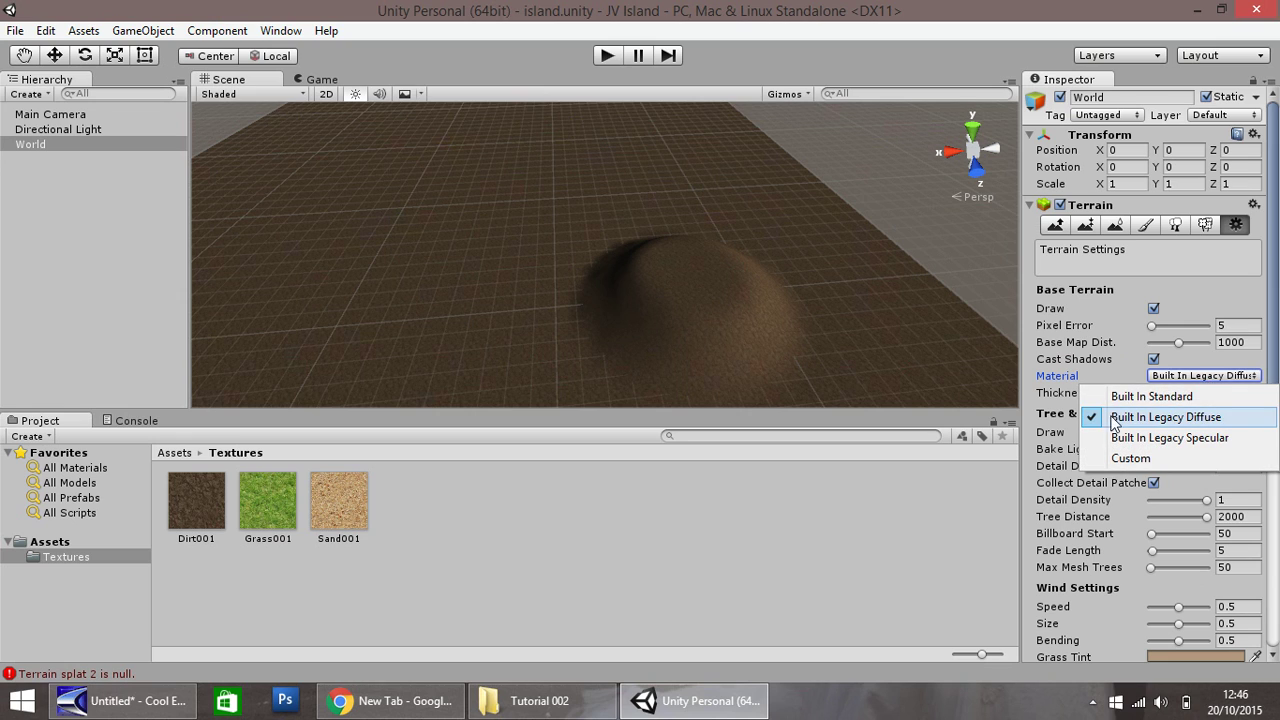
pyautogui.click(1214, 376)
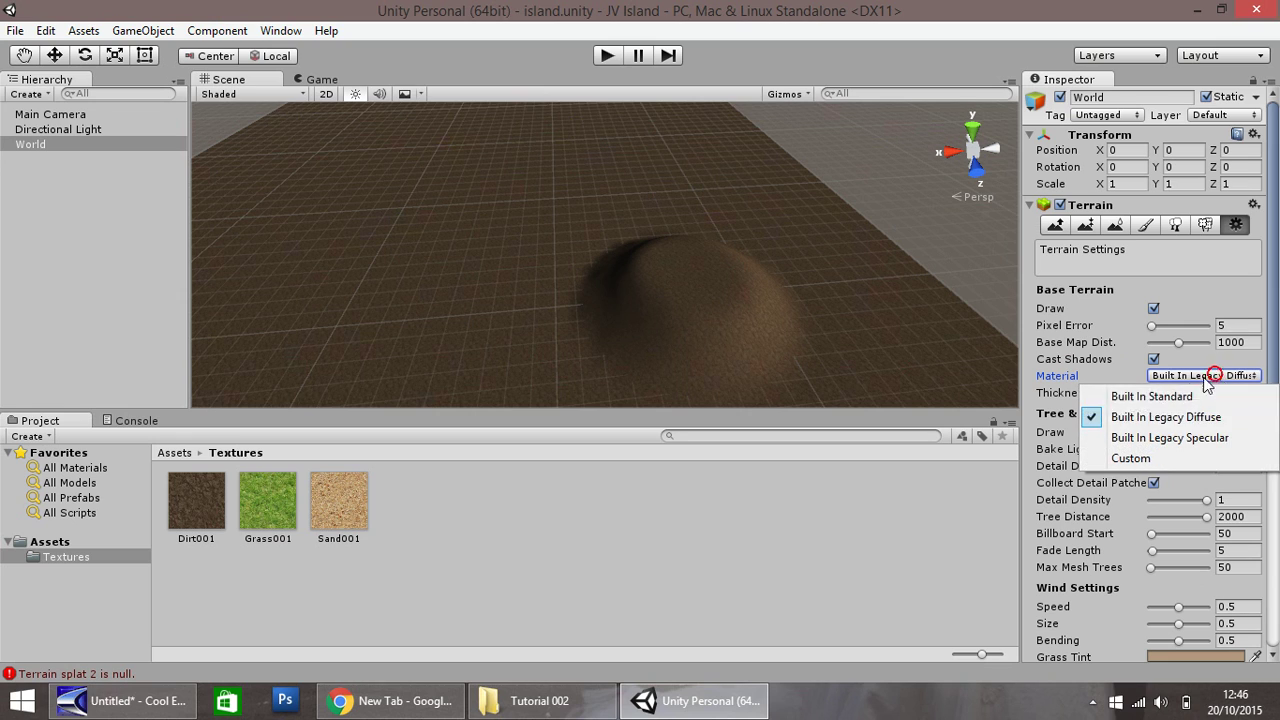
pyautogui.click(1140, 418)
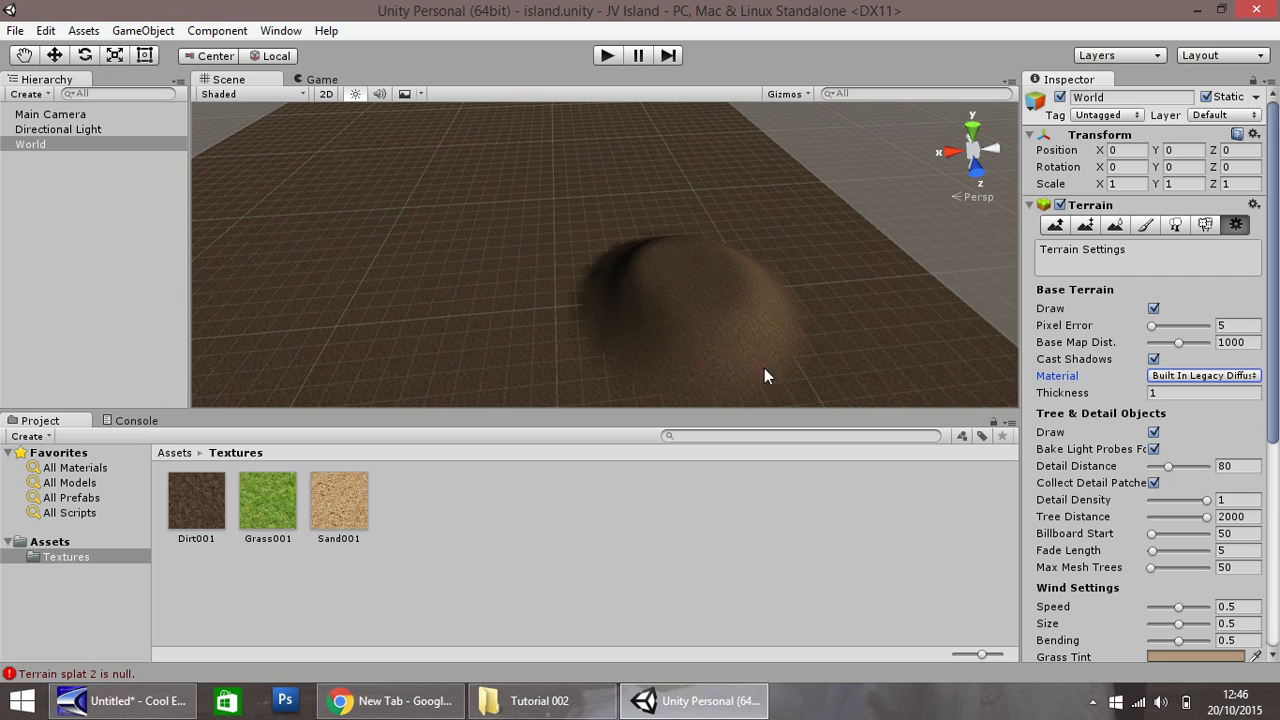
# In Paint Texture mode, select the new empty terrain texture slot.
pyautogui.click(1146, 225)
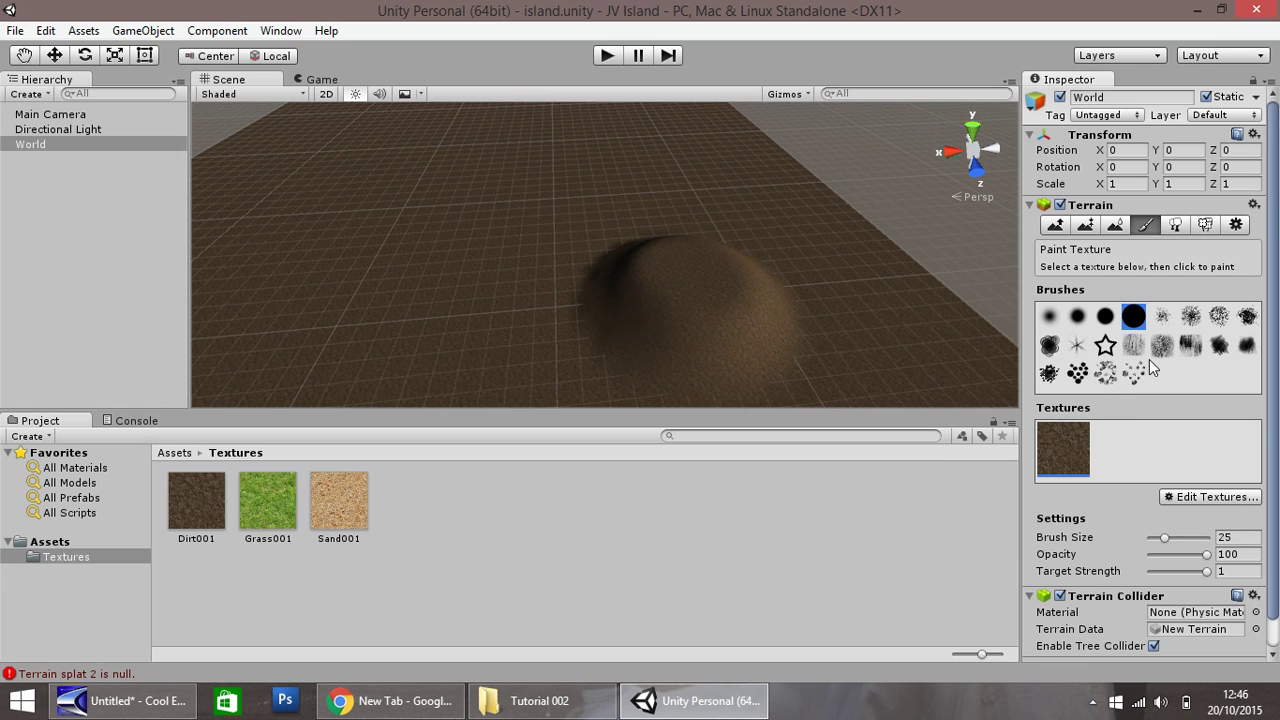
pyautogui.click(1205, 497)
pyautogui.click(1137, 463)
pyautogui.click(1235, 450)
pyautogui.click(1121, 460)
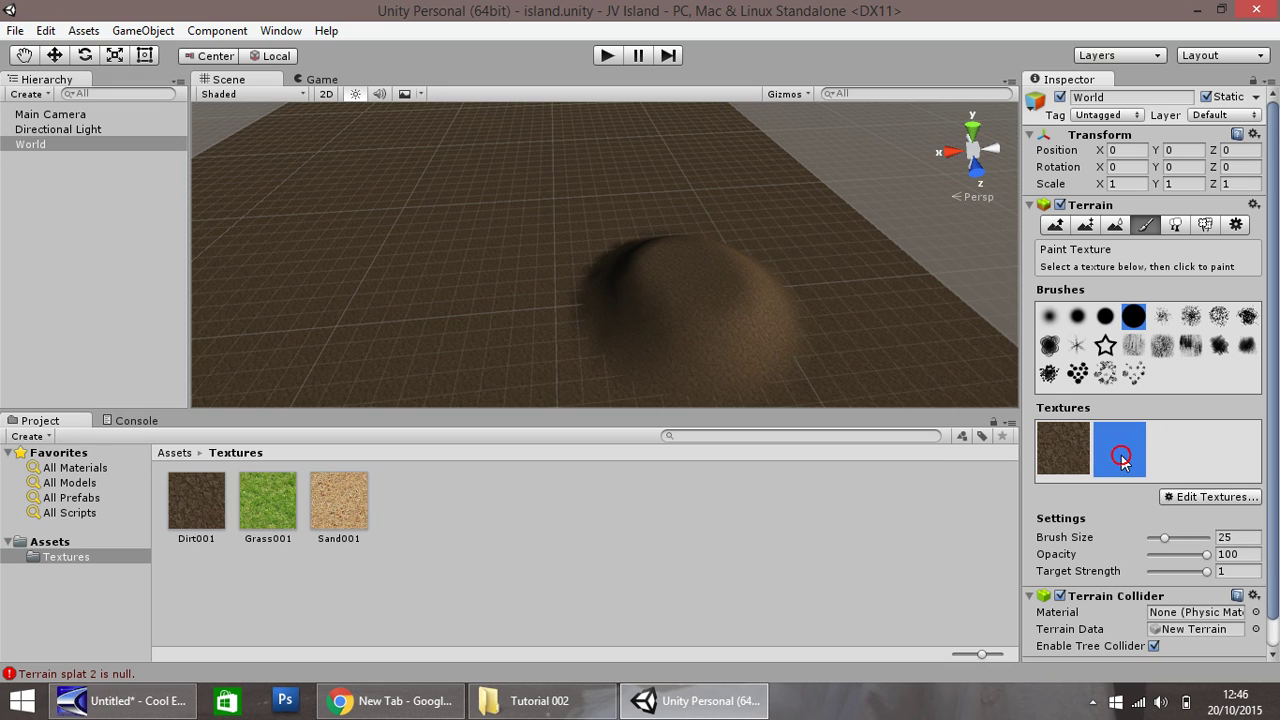
pyautogui.click(1174, 453)
pyautogui.click(1124, 455)
pyautogui.click(1172, 453)
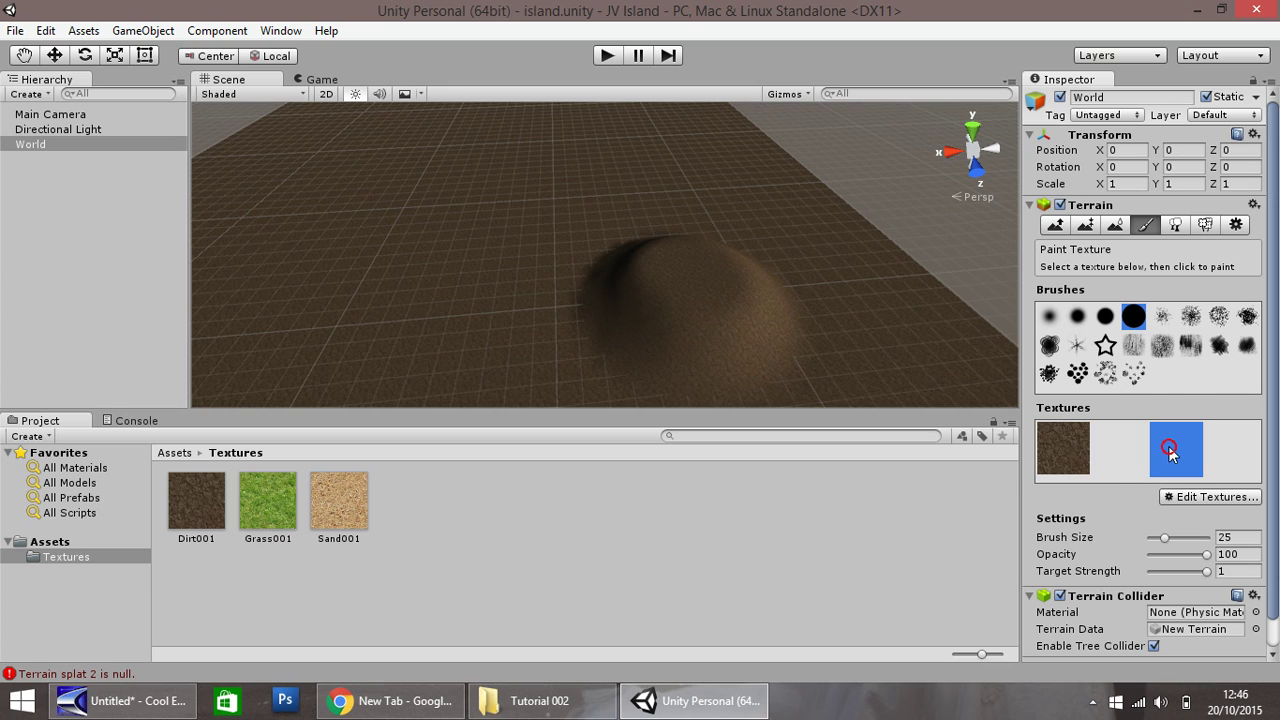
# Fill the empty slot with Sand001 as diffuse and normal map at 15 tiling, and apply.
pyautogui.click(1195, 498)
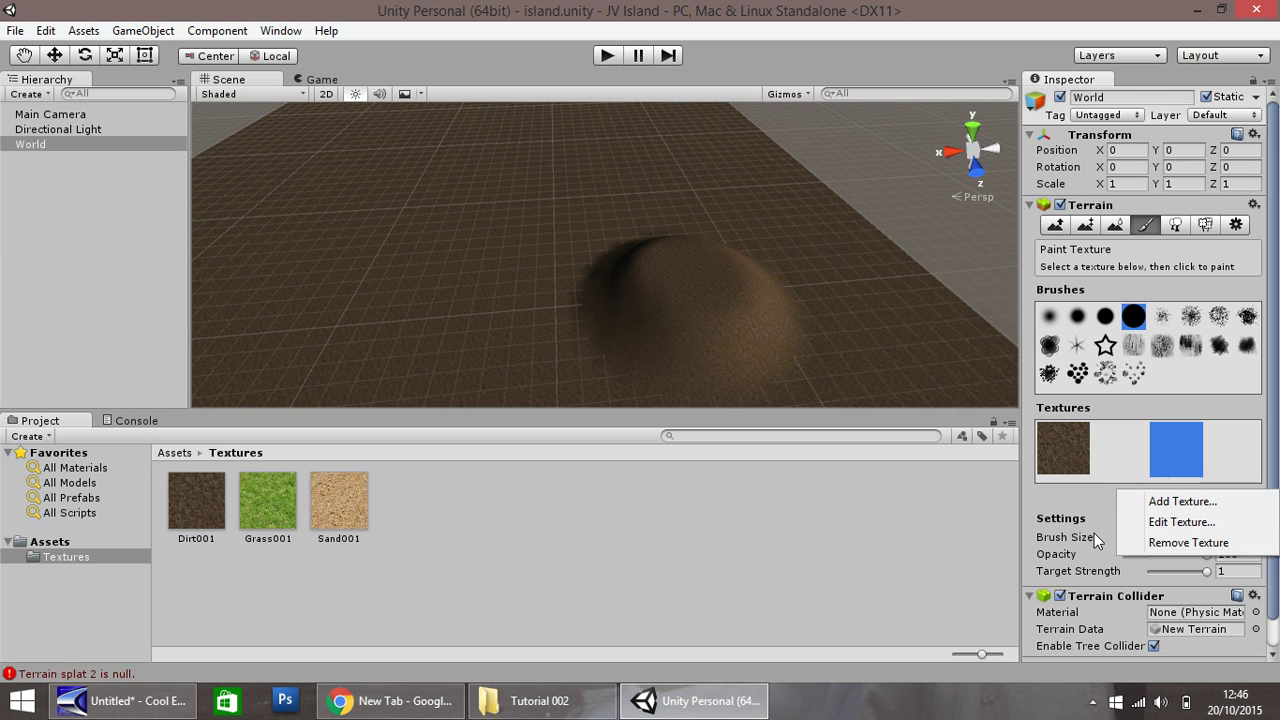
pyautogui.click(1119, 452)
pyautogui.click(1208, 496)
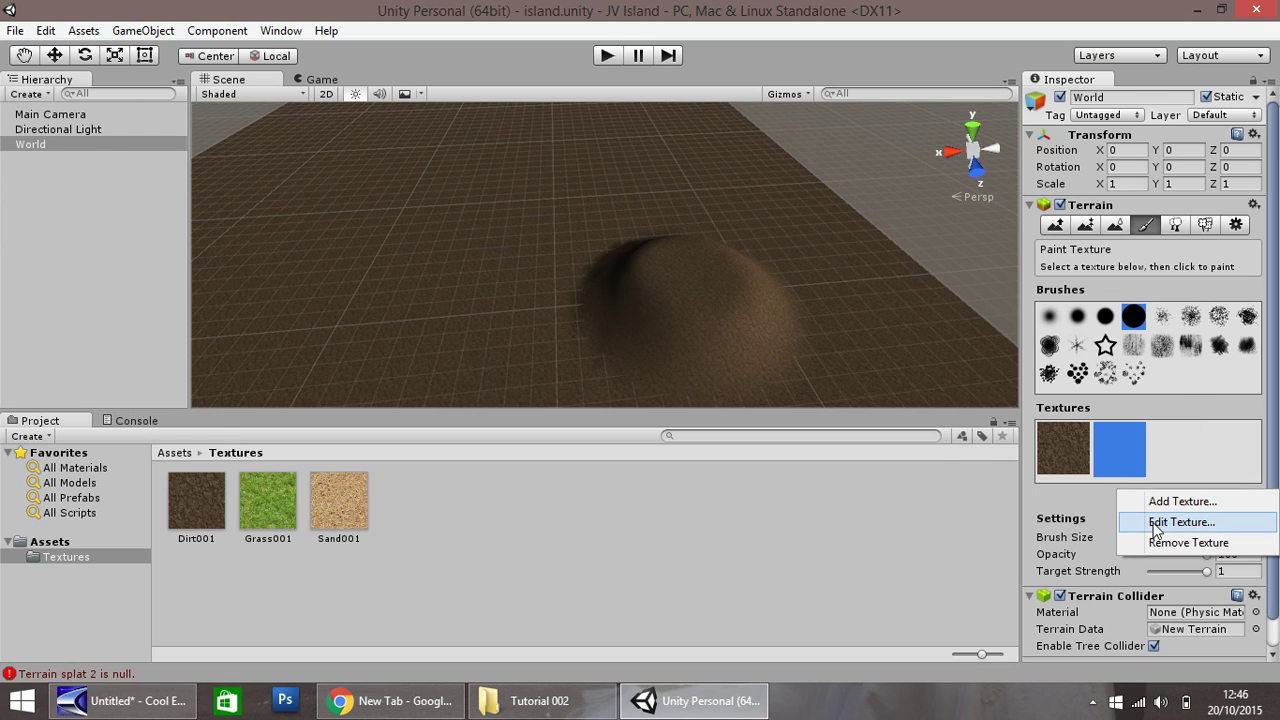
pyautogui.click(1155, 522)
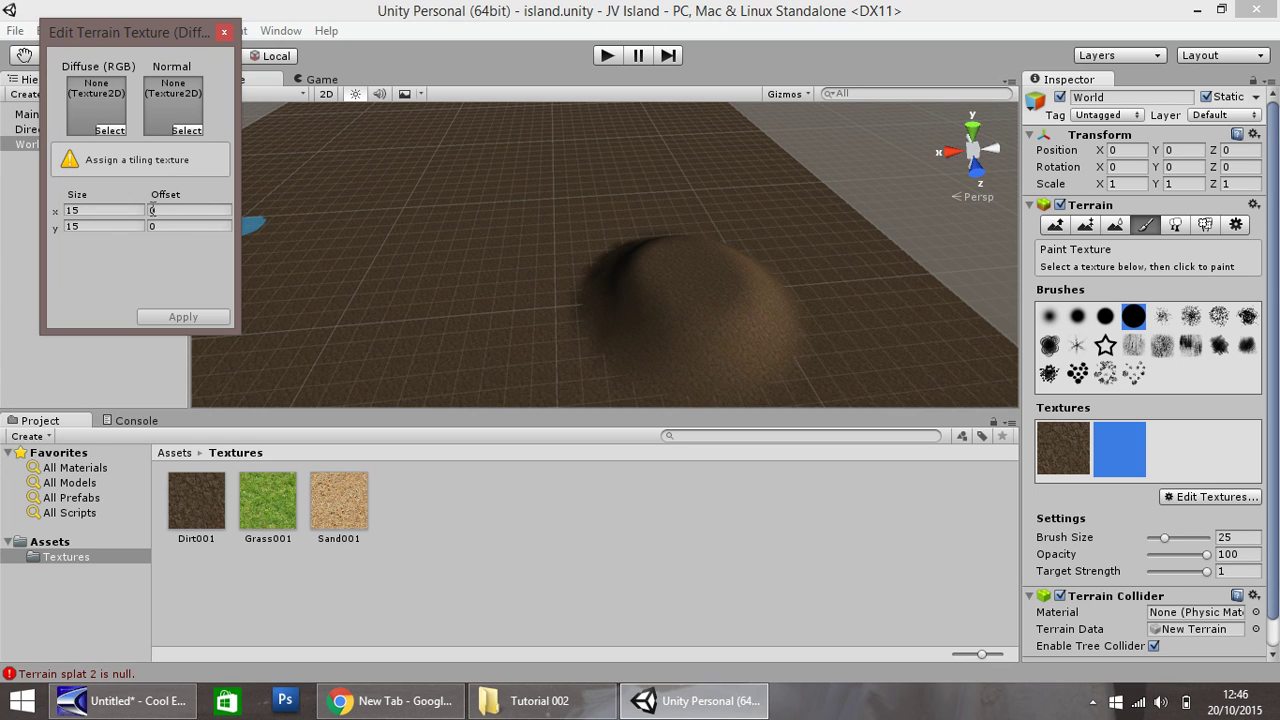
pyautogui.moveTo(340, 495); pyautogui.dragTo(97, 108)
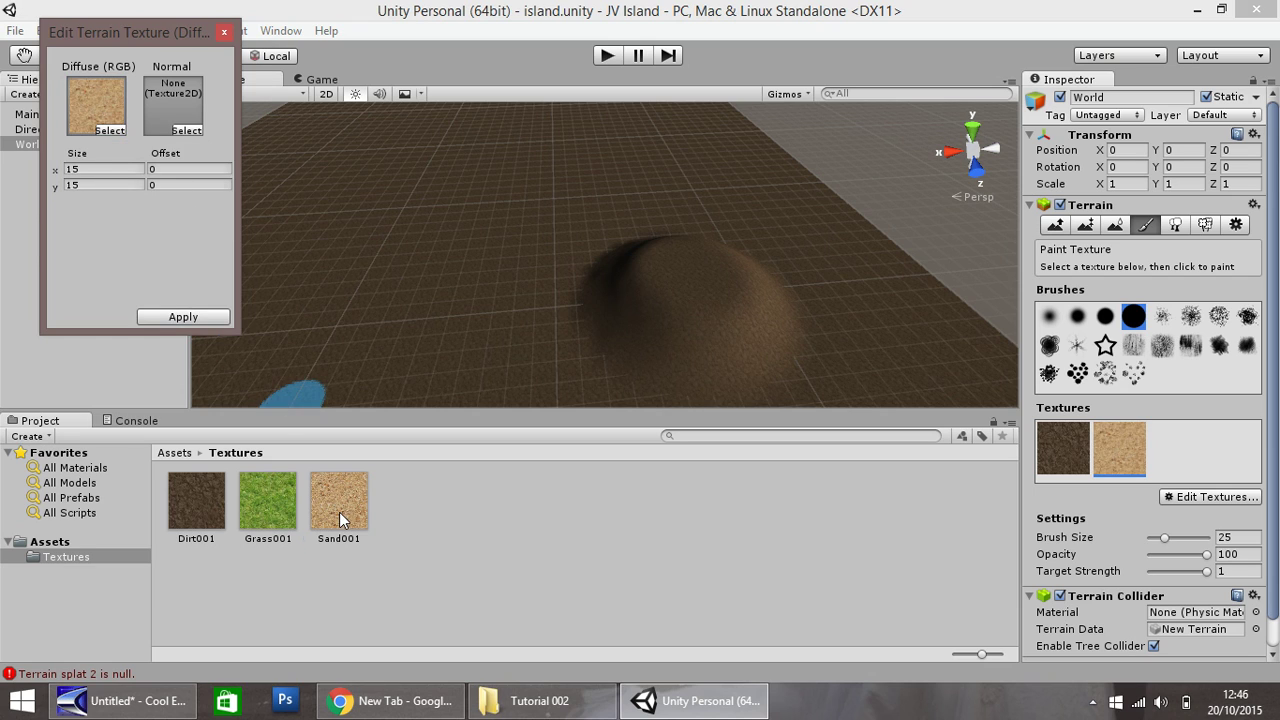
pyautogui.moveTo(339, 512); pyautogui.dragTo(175, 115)
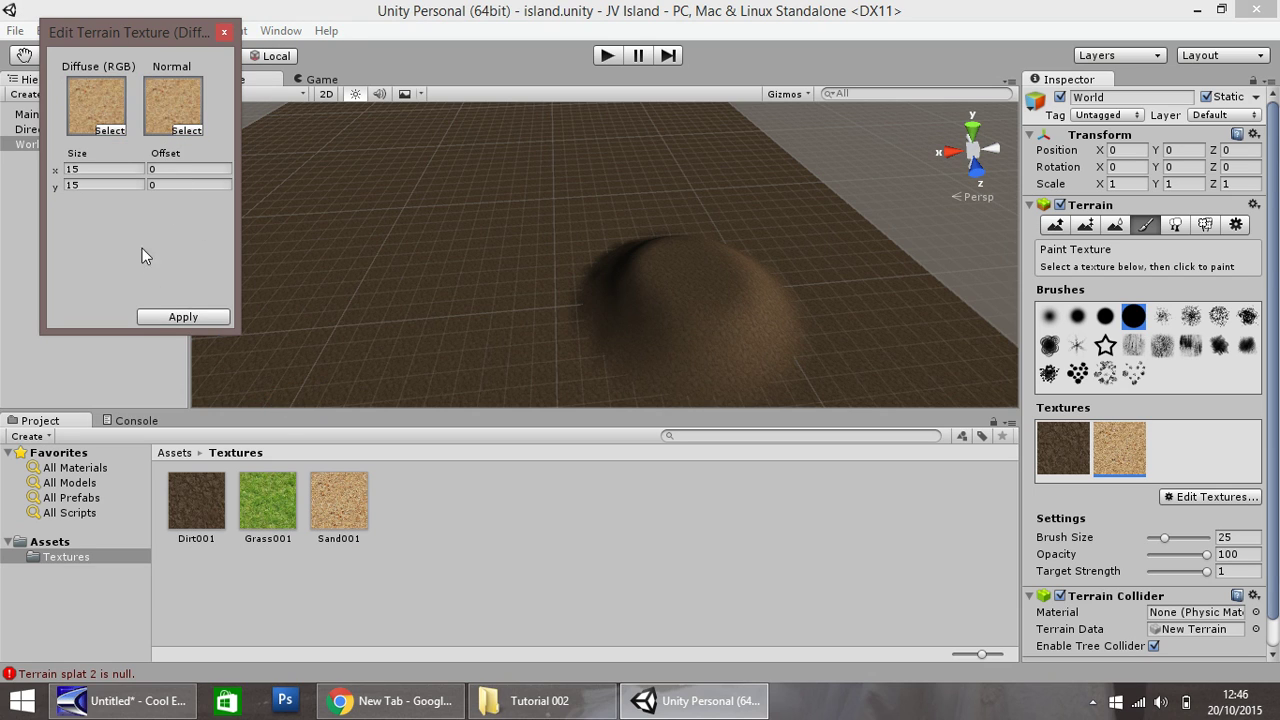
pyautogui.click(165, 318)
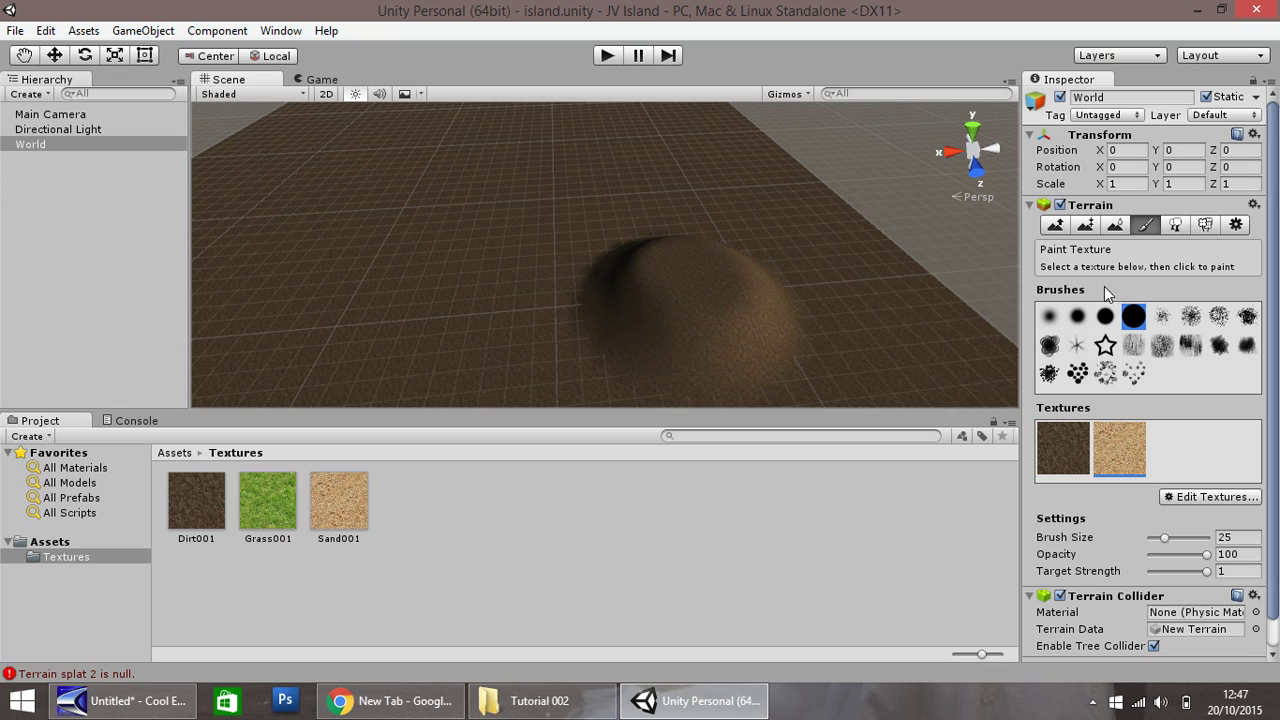
# Paint Sand001 onto the mound with the large round brush, then orbit to view it.
pyautogui.click(1133, 316)
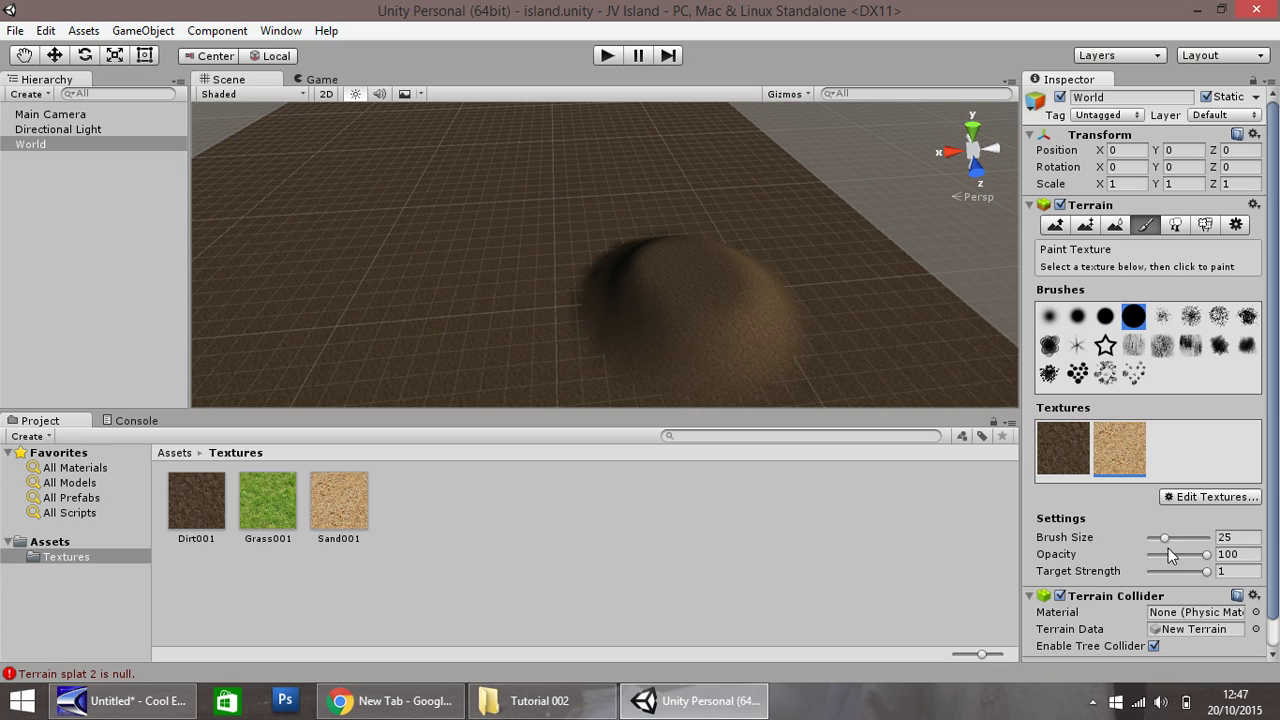
pyautogui.click(678, 316)
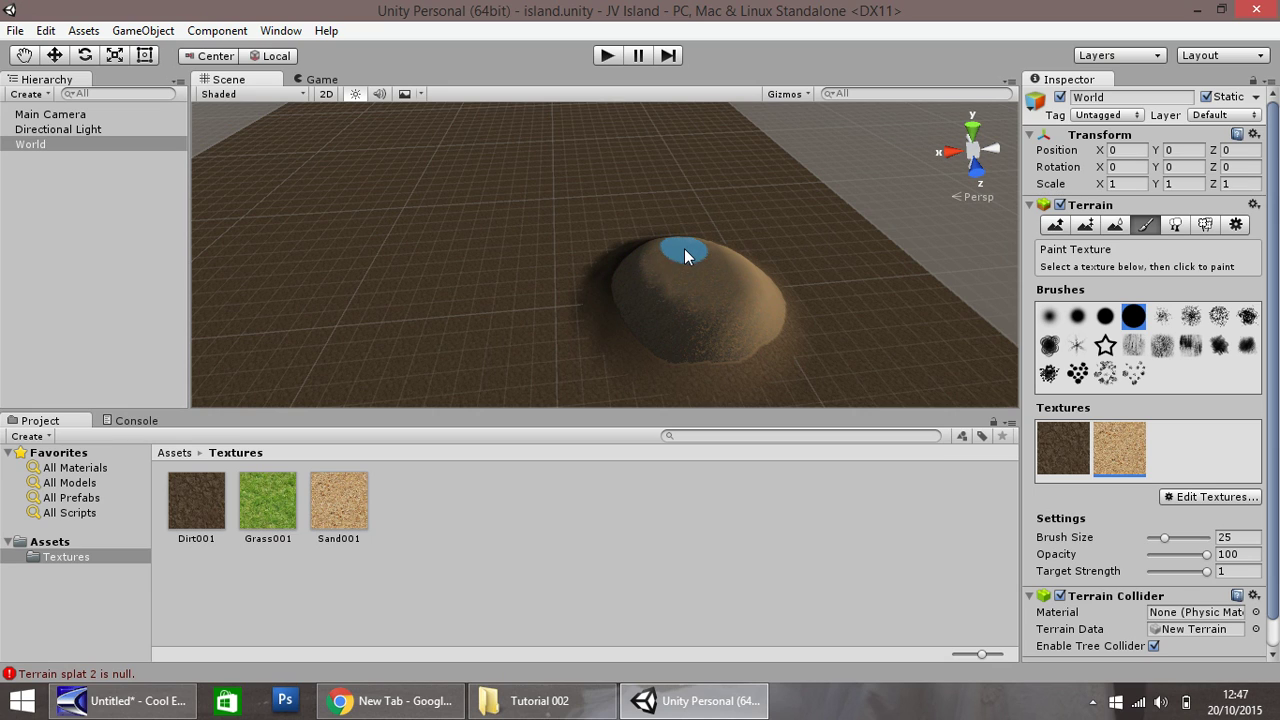
pyautogui.press('q')
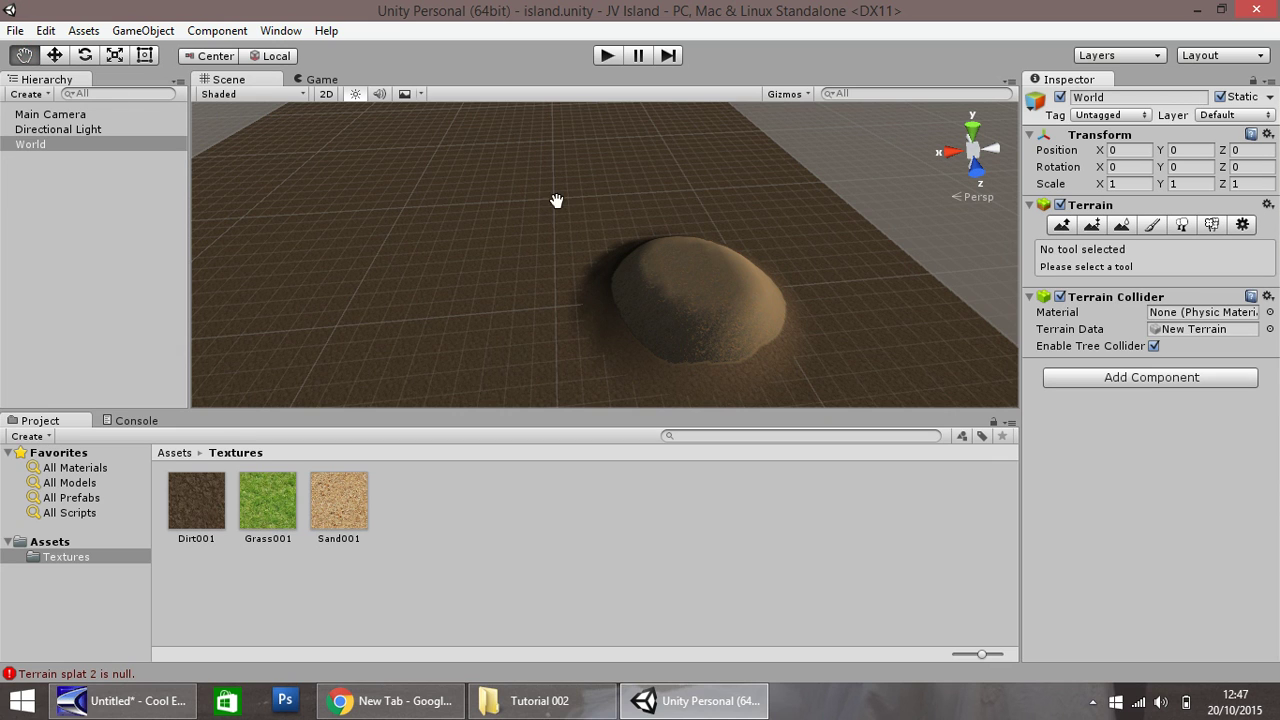
pyautogui.moveTo(594, 202); pyautogui.dragTo(500, 286)
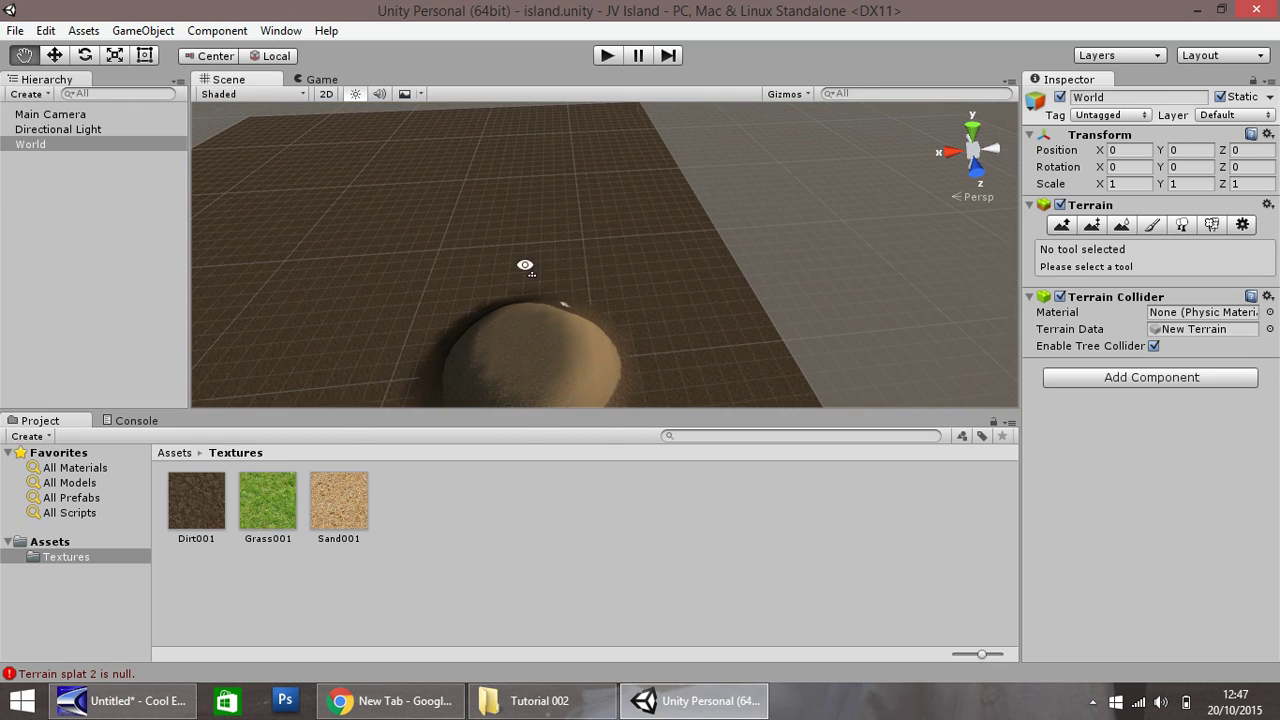
pyautogui.moveTo(523, 266); pyautogui.dragTo(559, 287, button='right')
pyautogui.moveTo(559, 287); pyautogui.dragTo(431, 181)
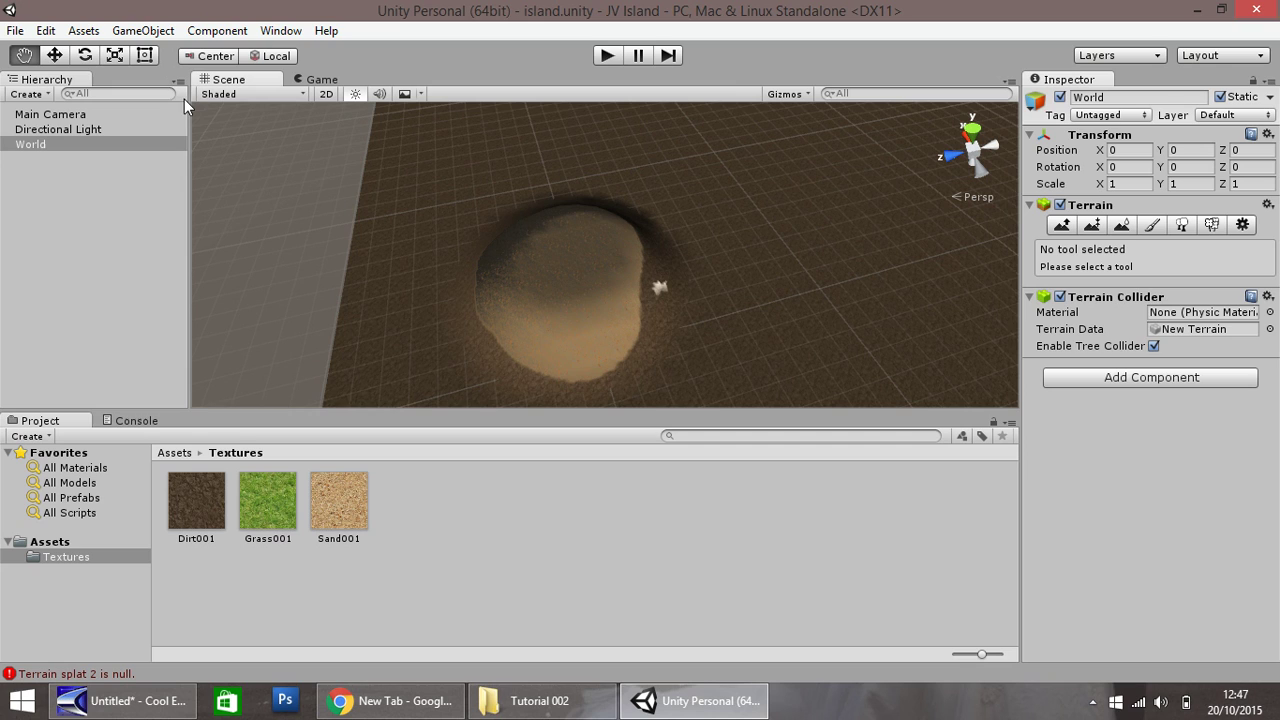
# Paint sand along the mound's edge with the soft round brush.
pyautogui.click(1153, 226)
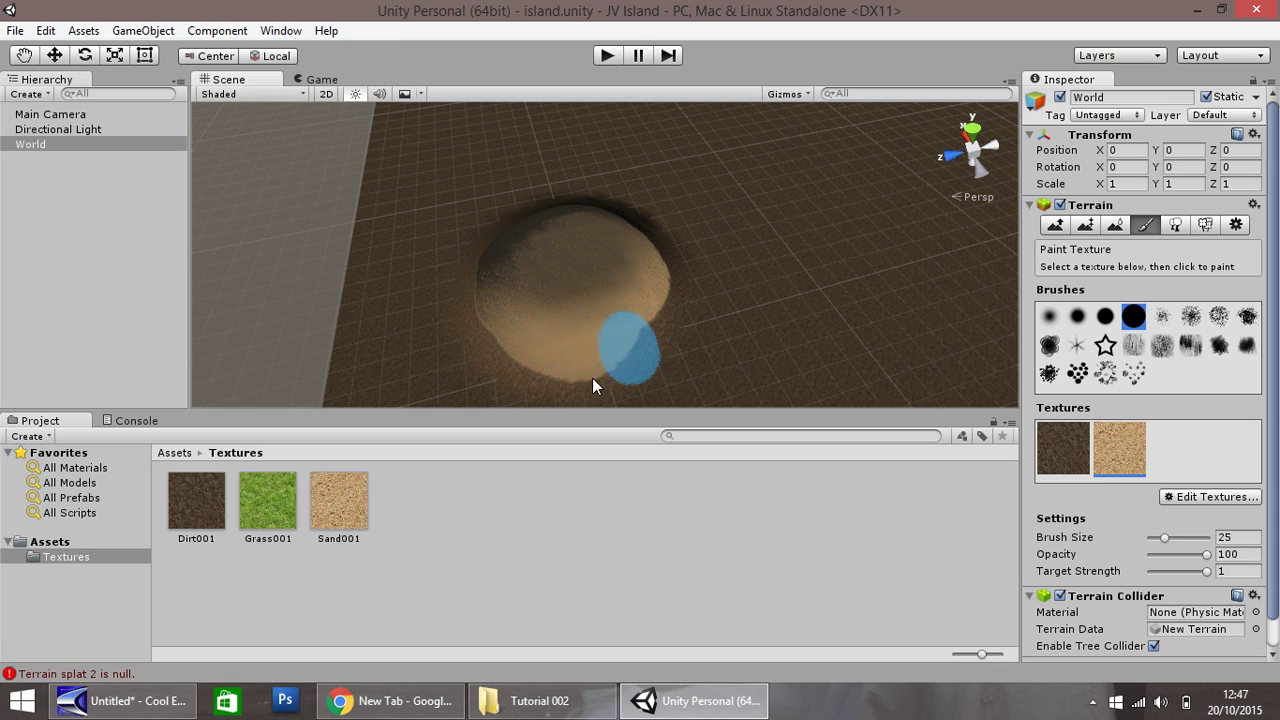
pyautogui.click(1048, 316)
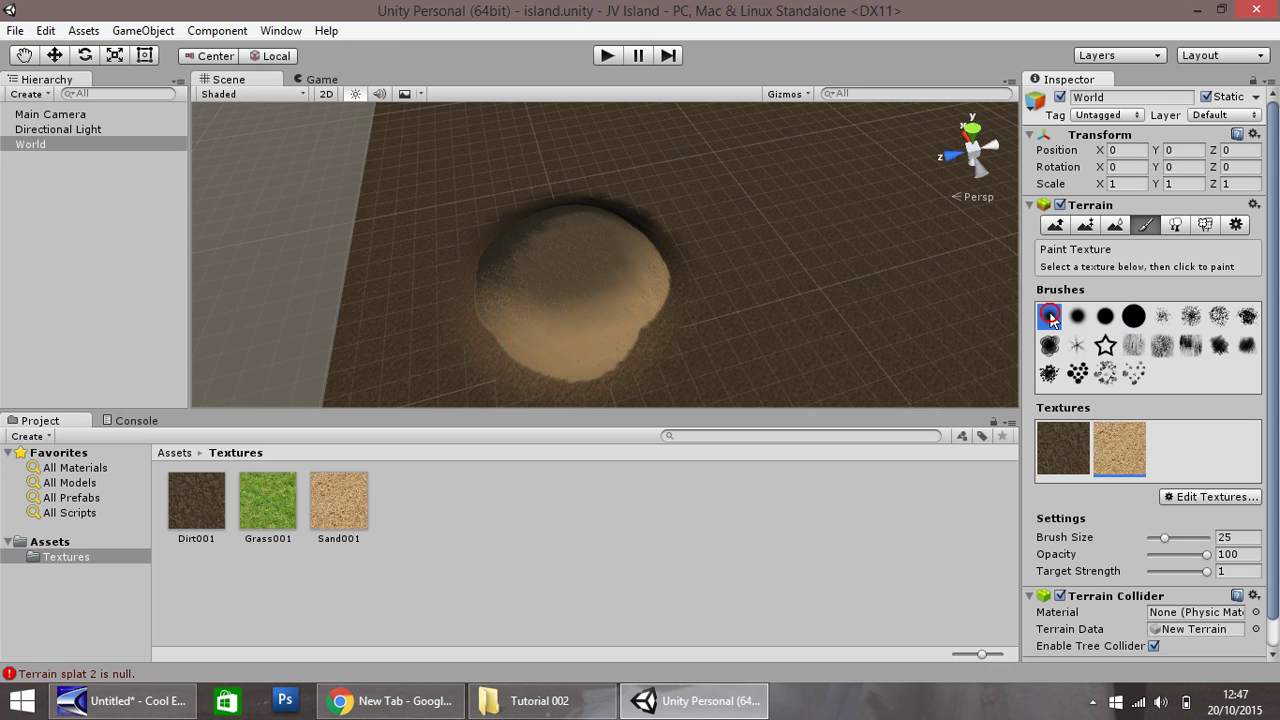
pyautogui.click(645, 335)
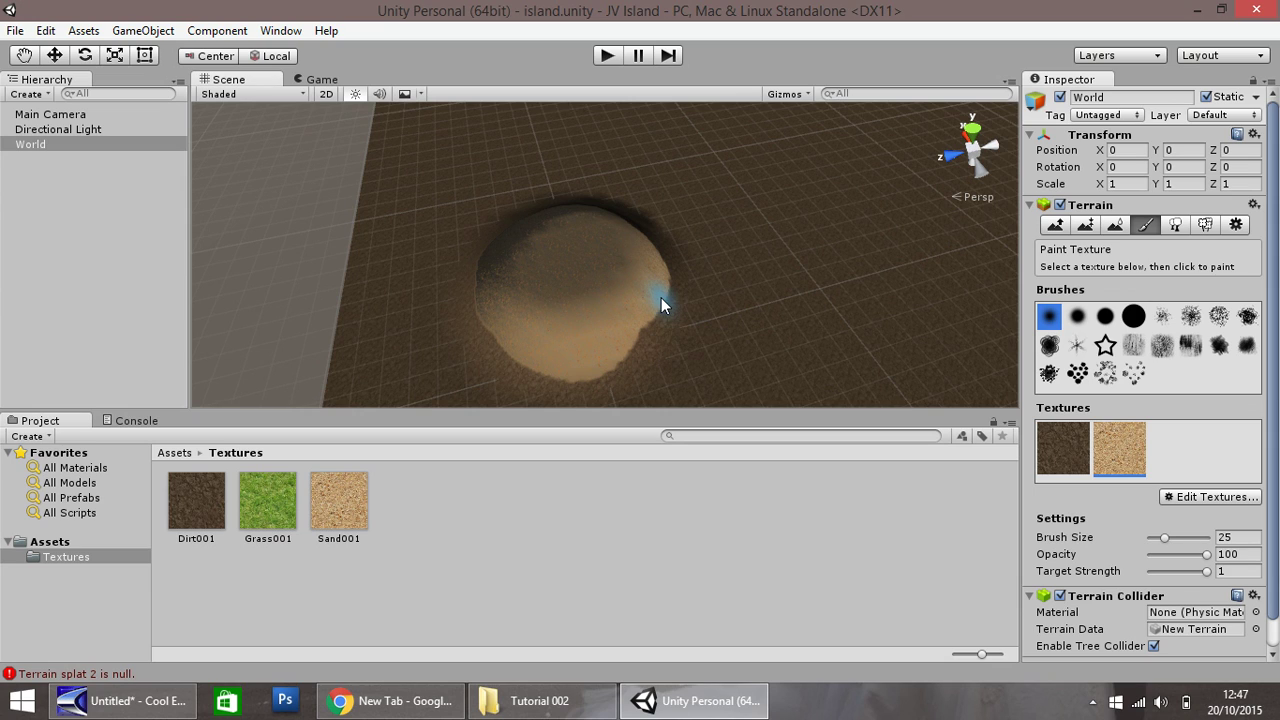
# Lower the painting opacity to 13, then 3, dabbing faint texture onto the mound's edges.
pyautogui.moveTo(1208, 557); pyautogui.dragTo(1163, 566)
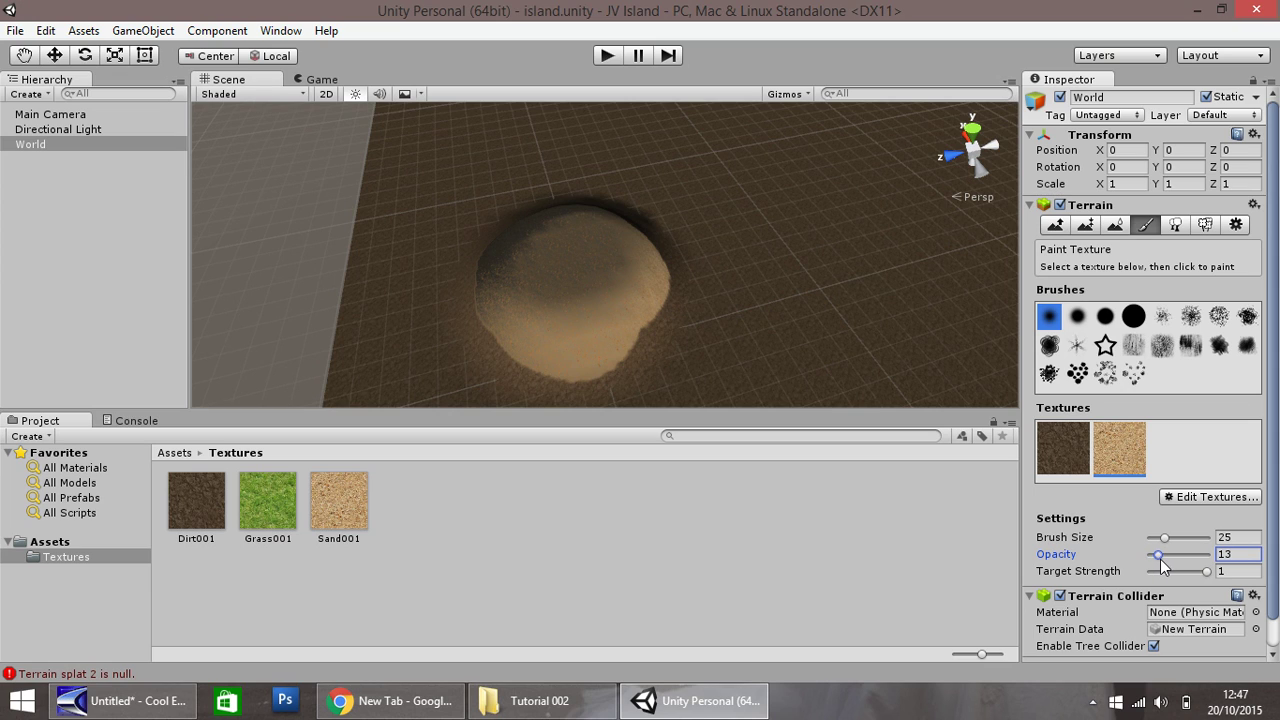
pyautogui.click(634, 340)
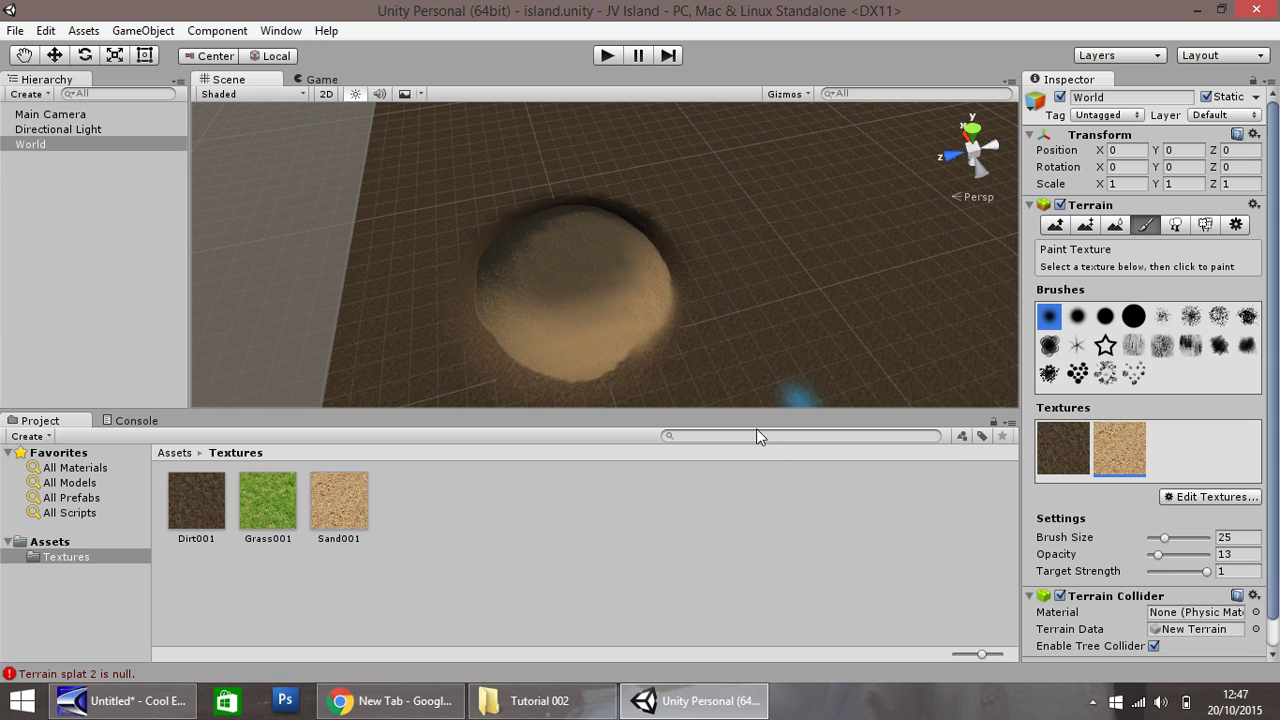
pyautogui.click(525, 372)
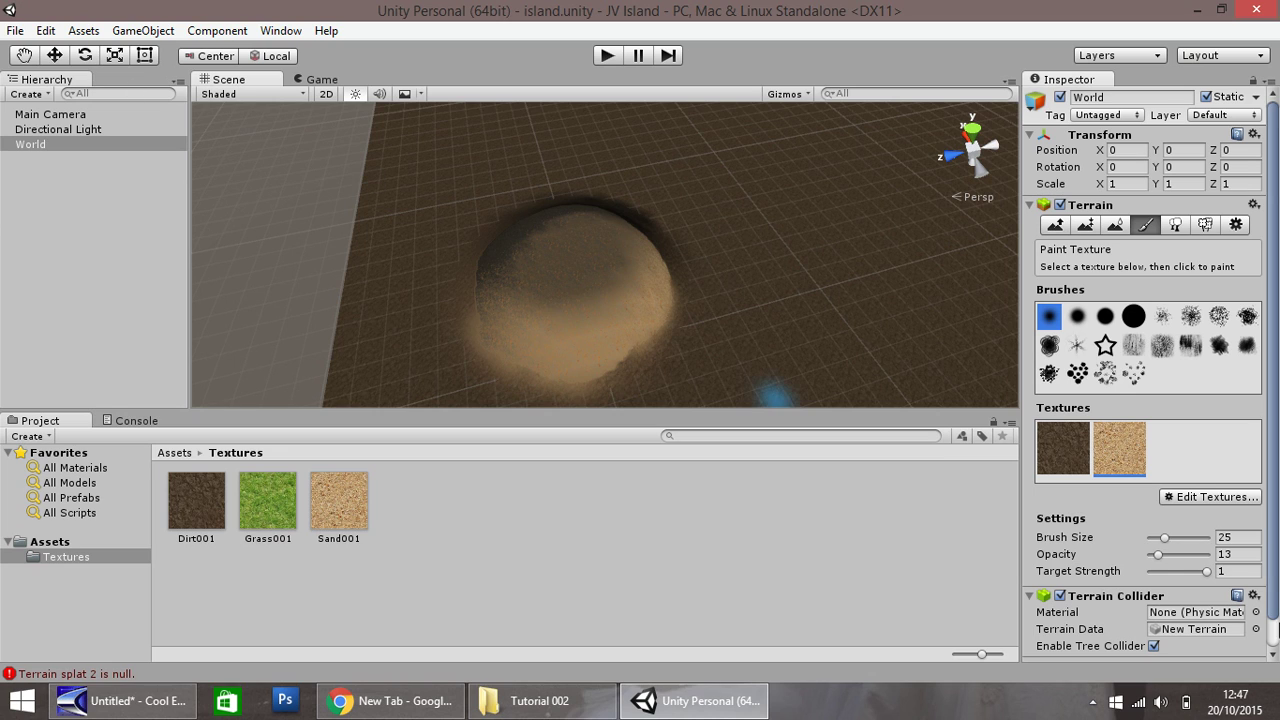
pyautogui.moveTo(1158, 554); pyautogui.dragTo(1152, 554)
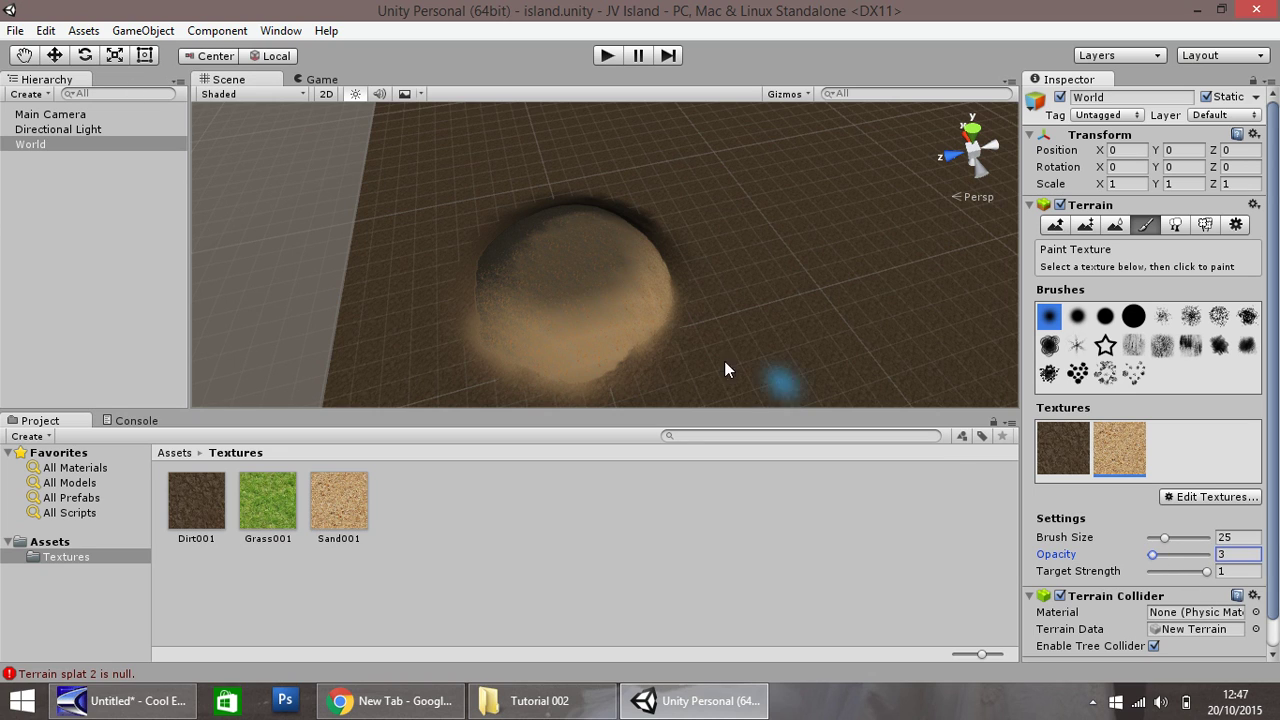
pyautogui.click(634, 341)
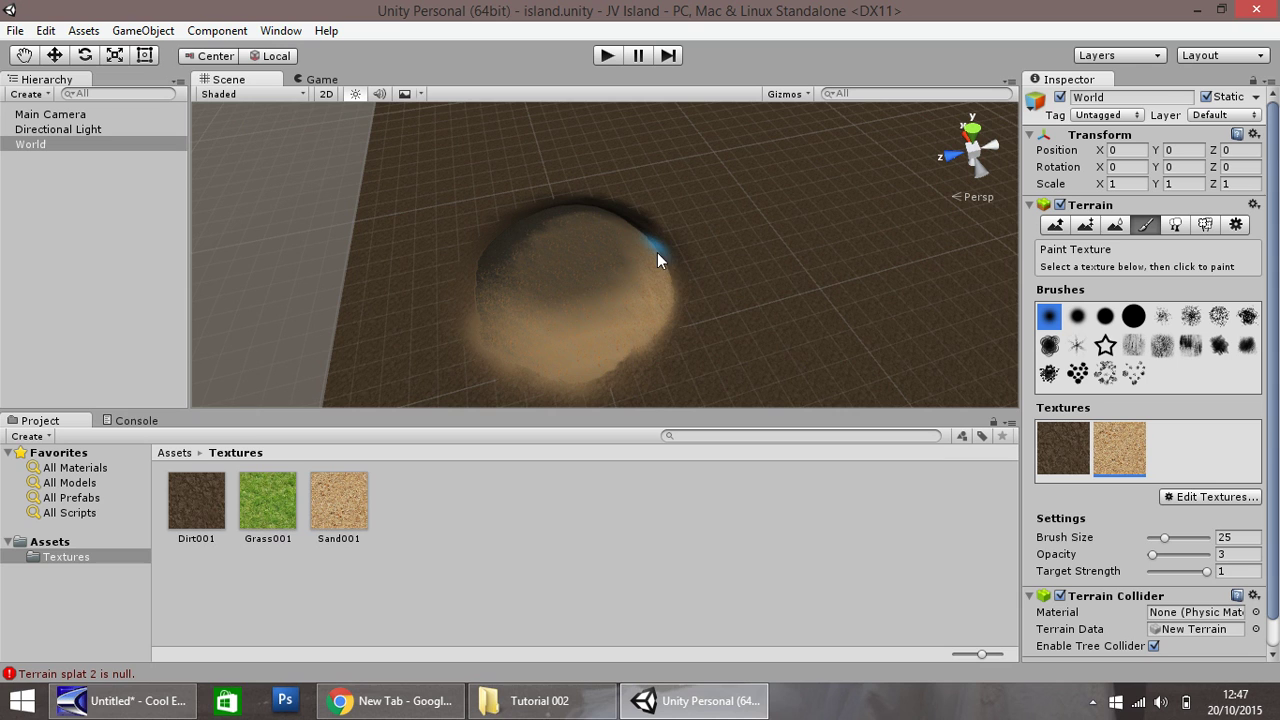
# Reposition the view around the mound and paint texture onto its left side.
pyautogui.click(28, 56)
pyautogui.moveTo(454, 221); pyautogui.dragTo(777, 306)
pyautogui.moveTo(654, 277); pyautogui.dragTo(583, 334, button='right')
pyautogui.moveTo(589, 333); pyautogui.dragTo(734, 237)
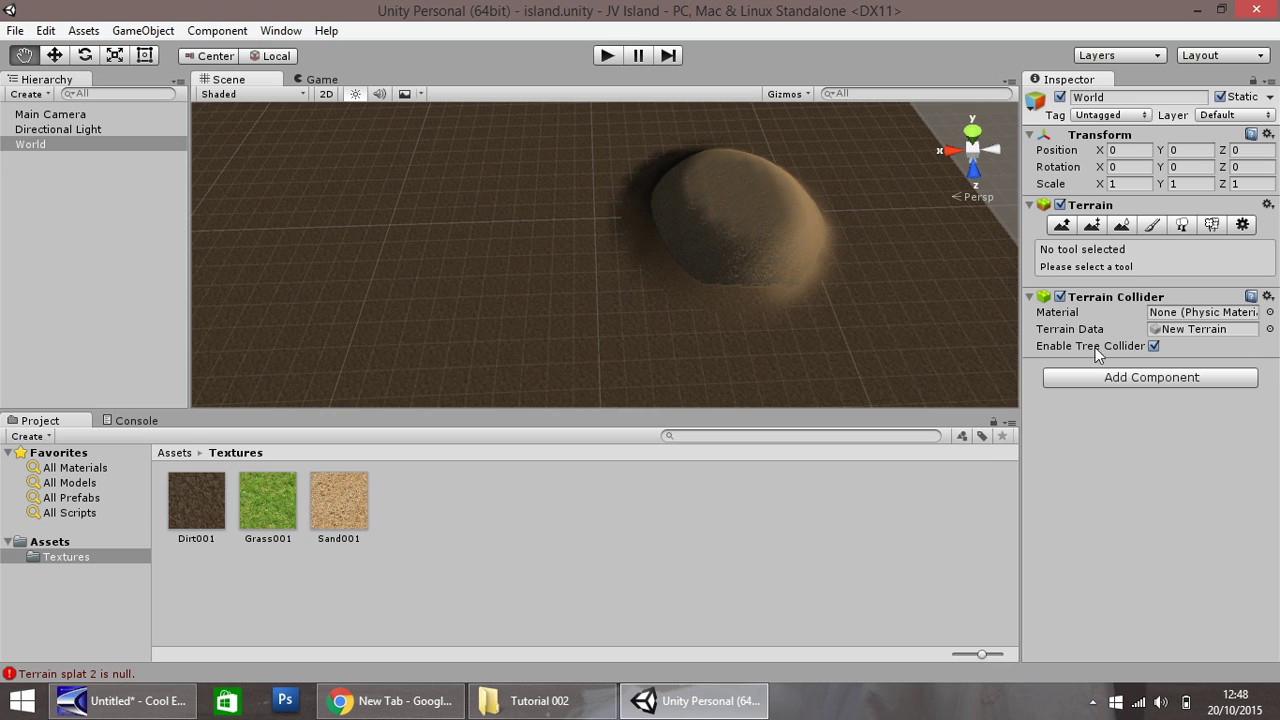
pyautogui.click(1146, 227)
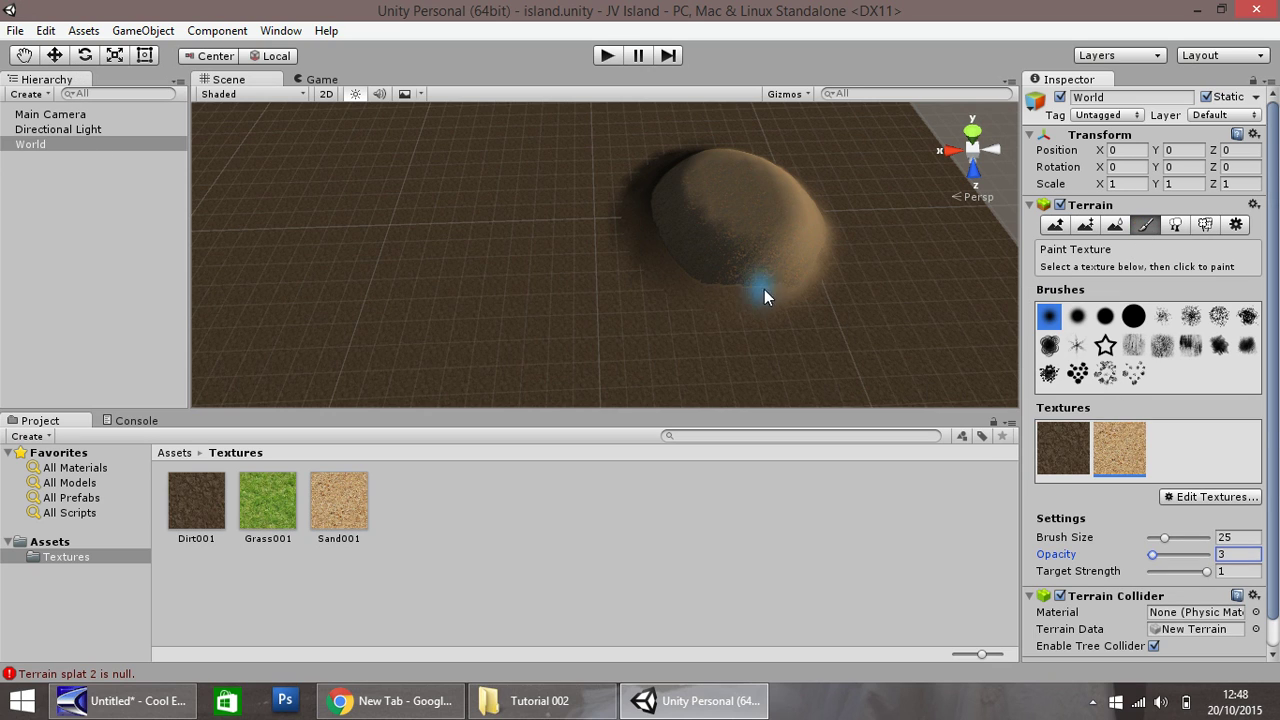
pyautogui.moveTo(764, 289); pyautogui.dragTo(677, 262)
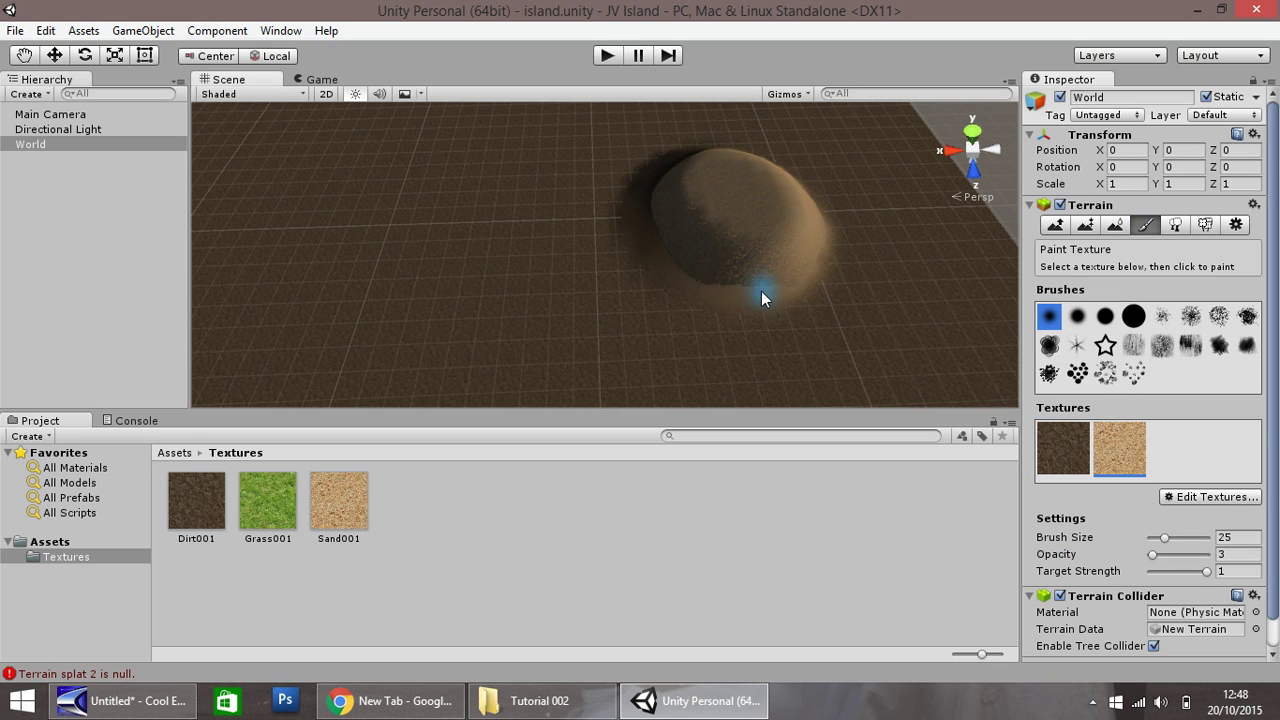
# Set brush opacity to 9 and blend dark dirt along the mound's lower-left side.
pyautogui.click(1148, 556)
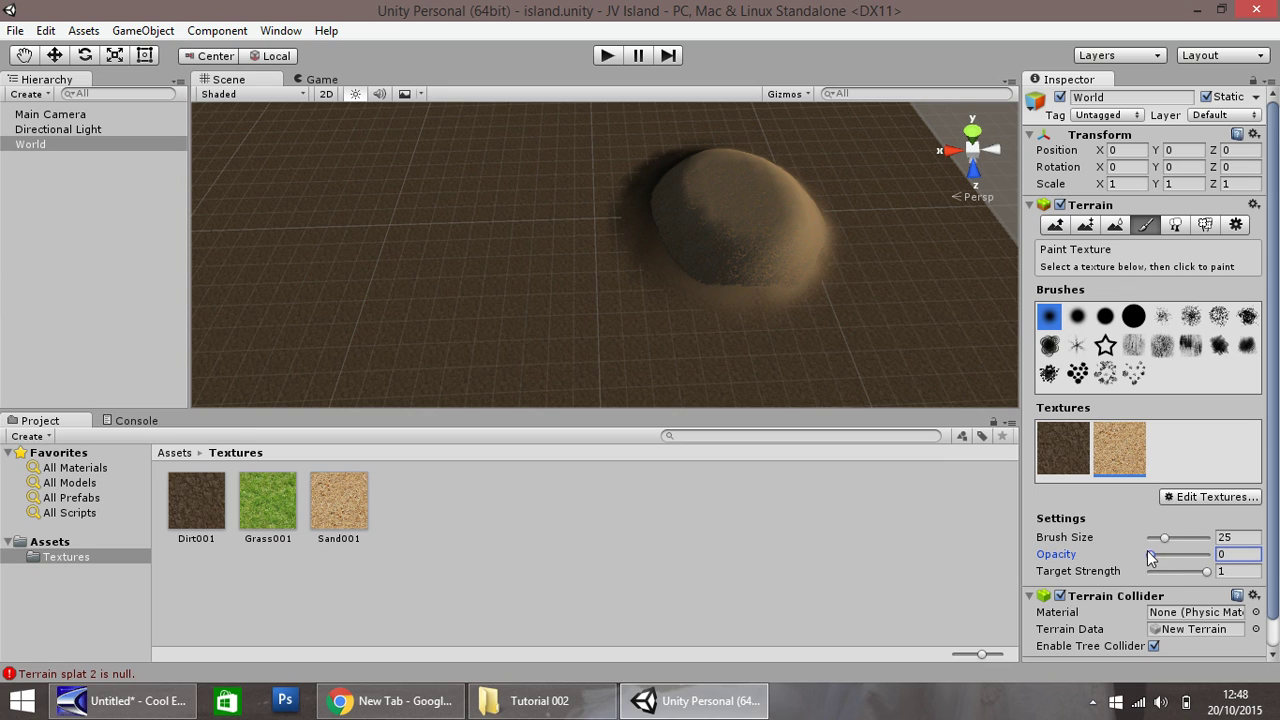
pyautogui.moveTo(1148, 556); pyautogui.dragTo(1154, 562)
pyautogui.click(743, 290)
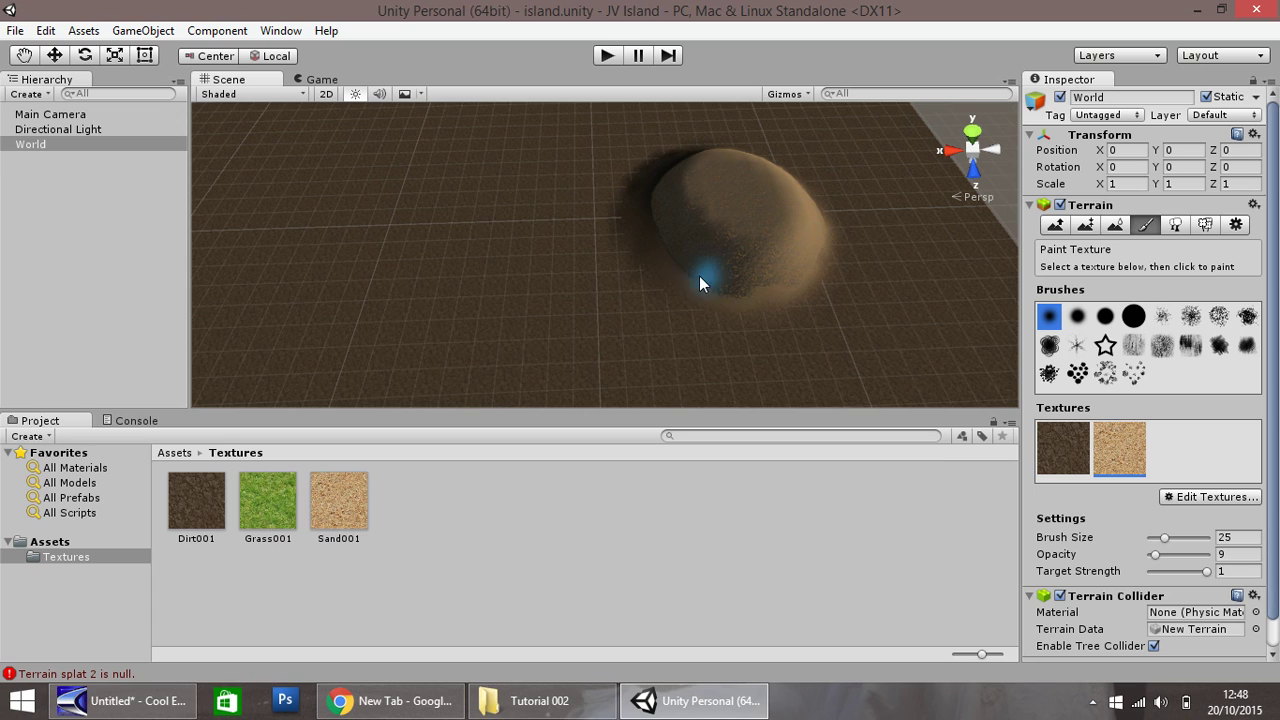
pyautogui.moveTo(699, 276); pyautogui.dragTo(660, 232)
pyautogui.press('q')
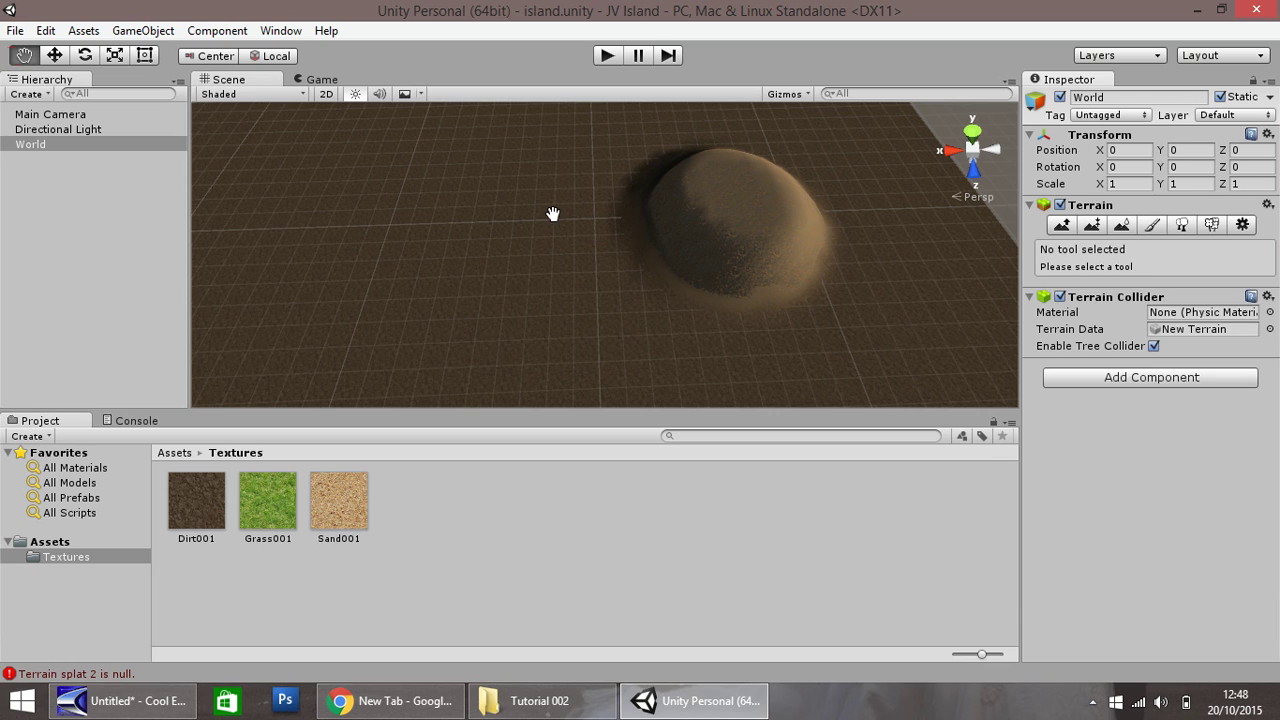
pyautogui.moveTo(553, 214)
pyautogui.keyDown('alt'); pyautogui.mouseDown()
pyautogui.moveTo(409, 251)
pyautogui.moveTo(271, 357)
pyautogui.moveTo(571, 229)
pyautogui.mouseUp(); pyautogui.keyUp('alt')
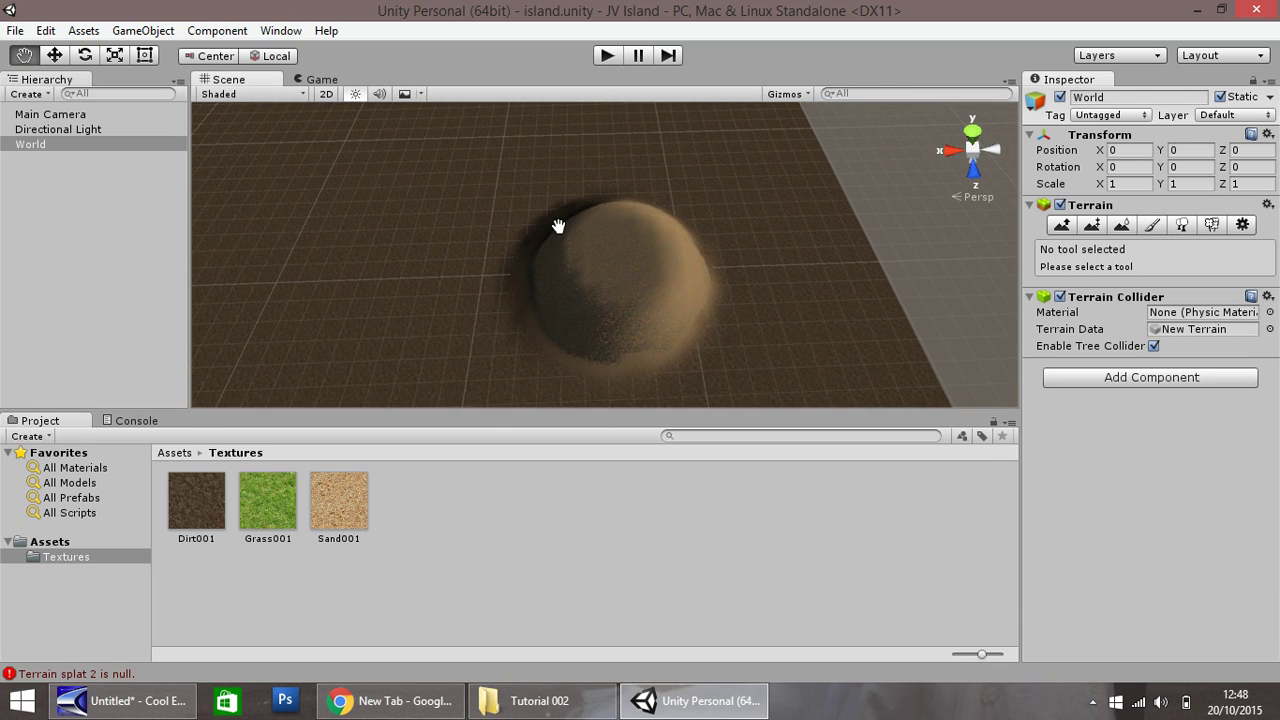
# Reselect World in Paint Texture mode and pick the empty third texture slot.
pyautogui.click(272, 520)
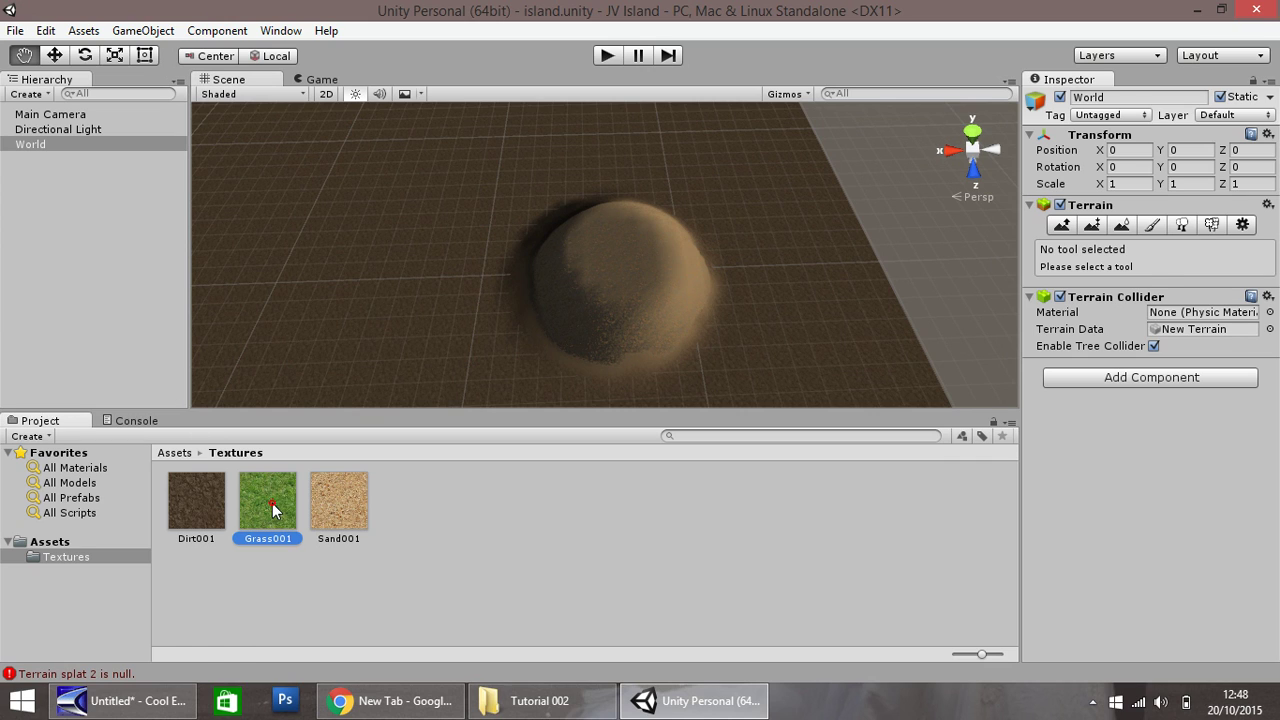
pyautogui.click(54, 55)
pyautogui.click(351, 197)
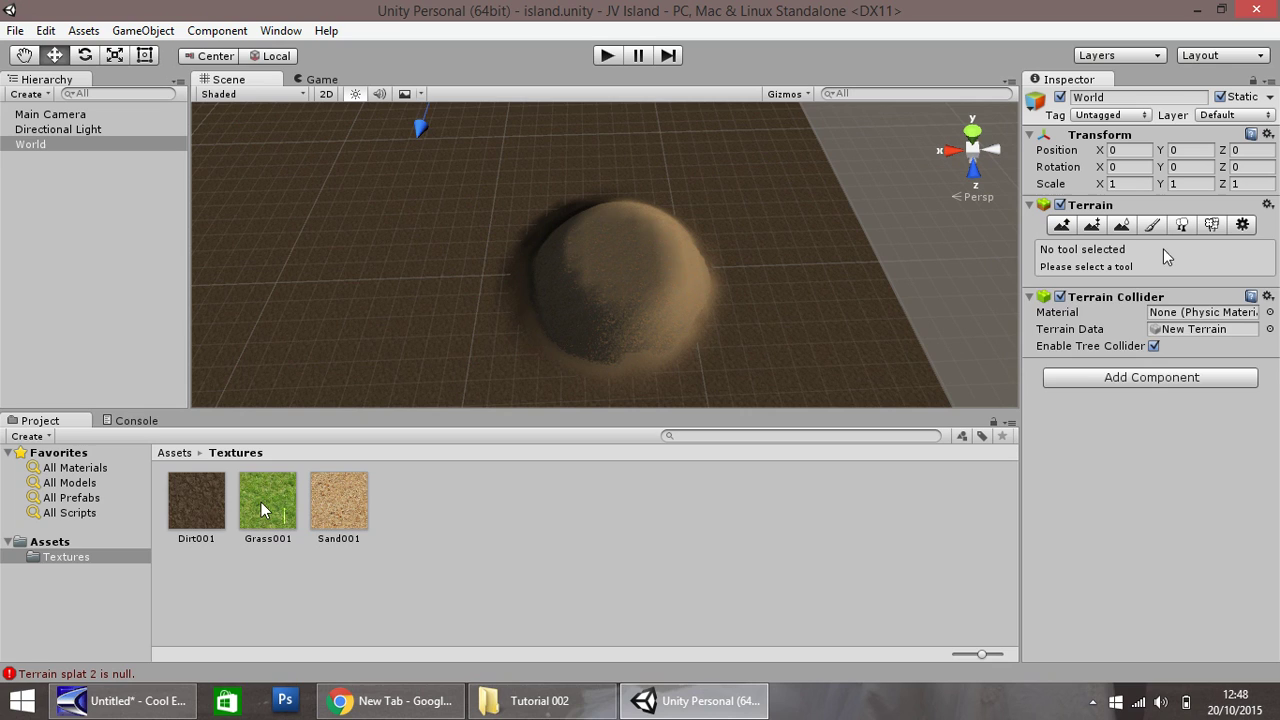
pyautogui.click(1153, 226)
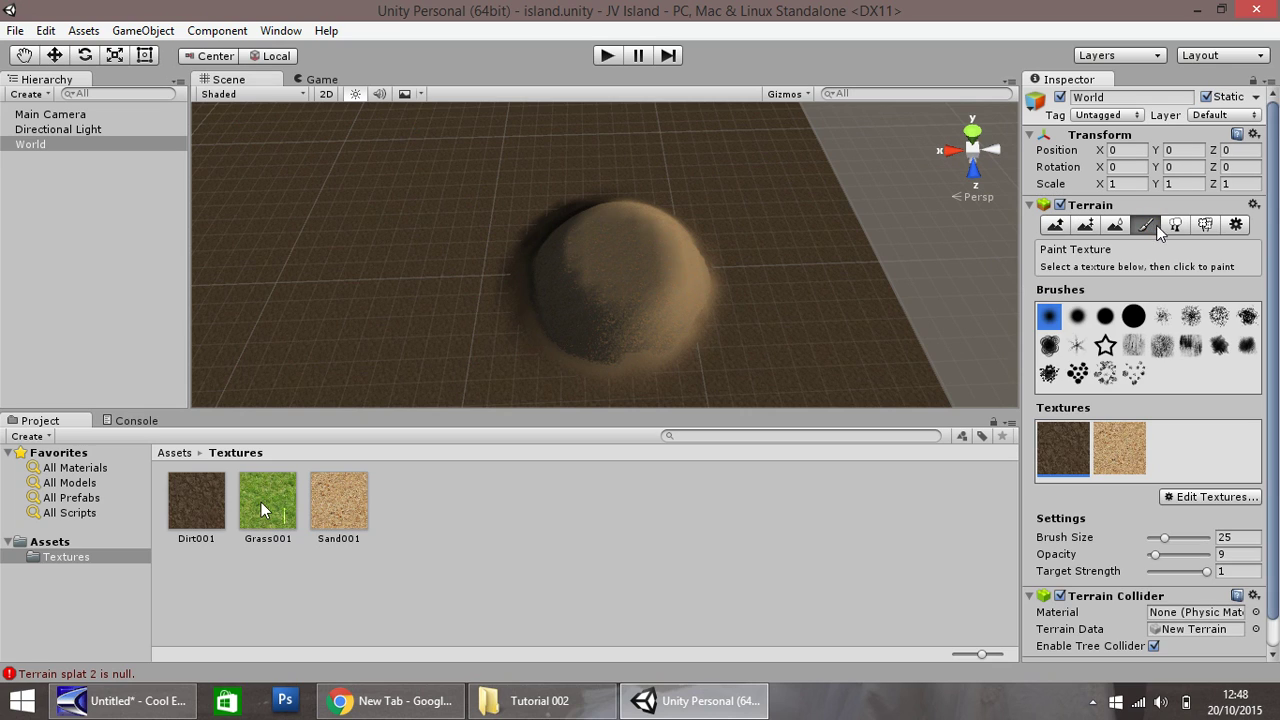
pyautogui.click(1177, 445)
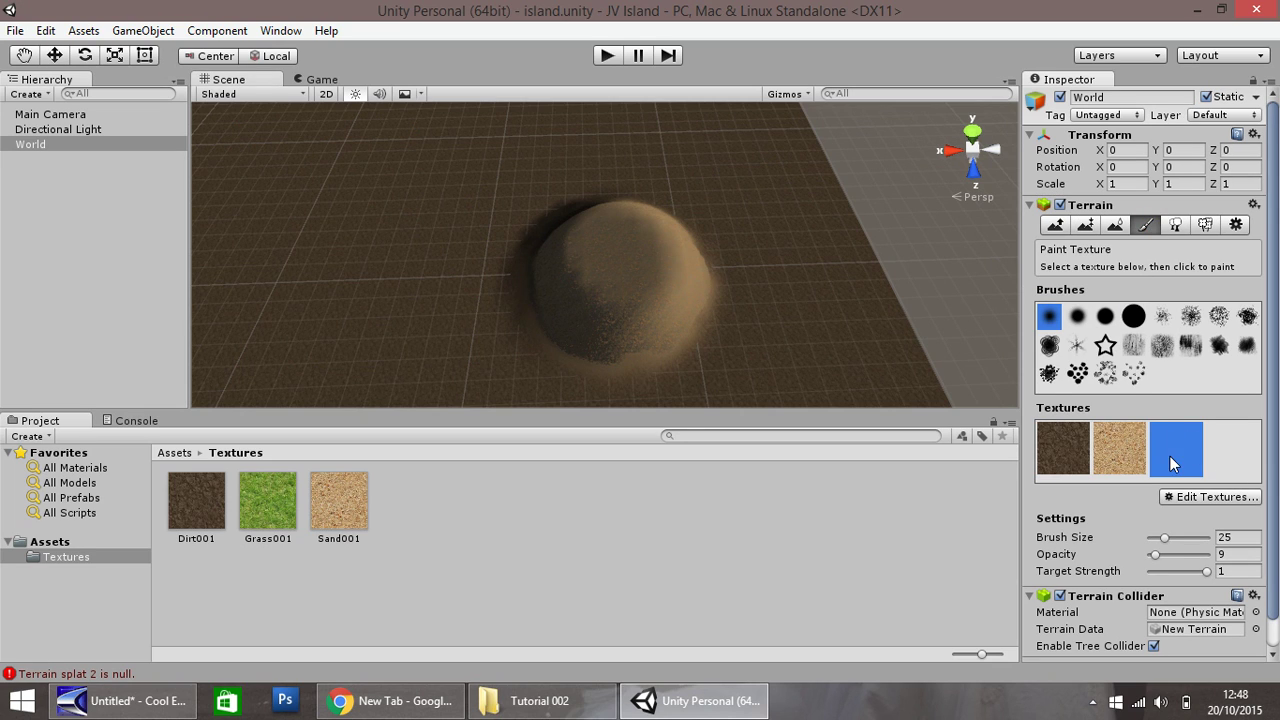
# Fill the slot with Grass001 as diffuse and normal map, and apply.
pyautogui.click(1205, 498)
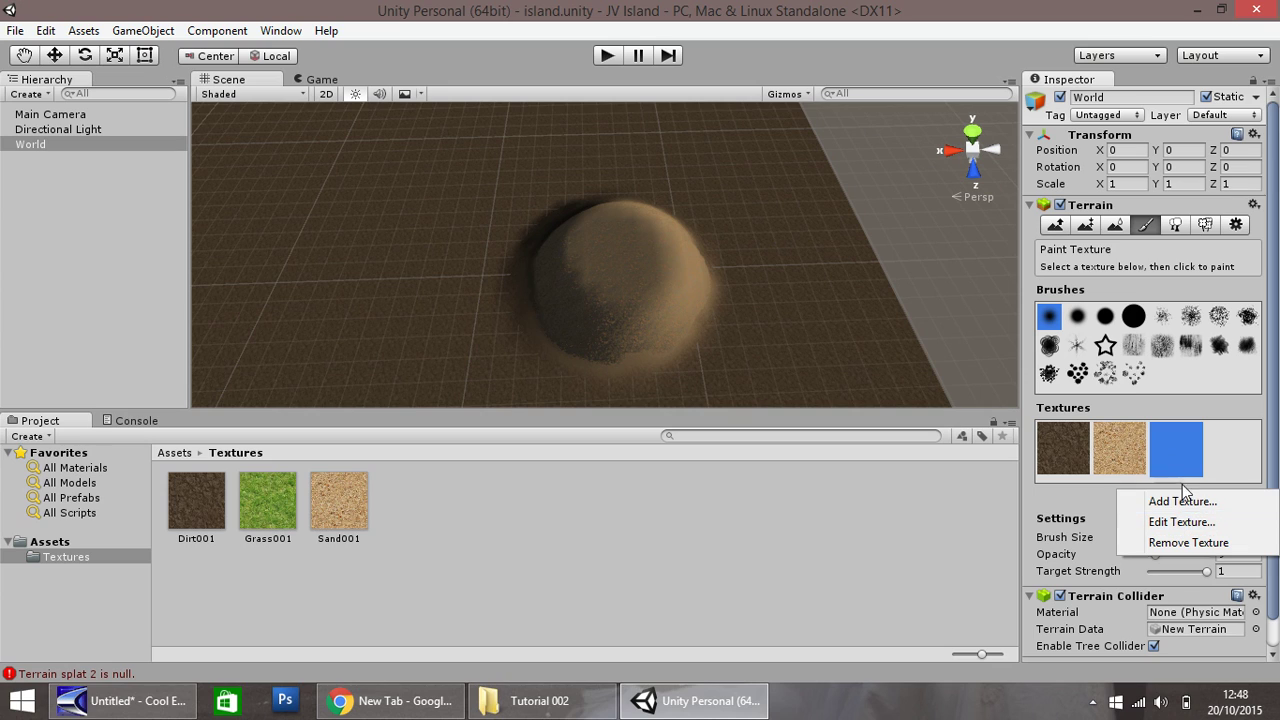
pyautogui.click(1181, 524)
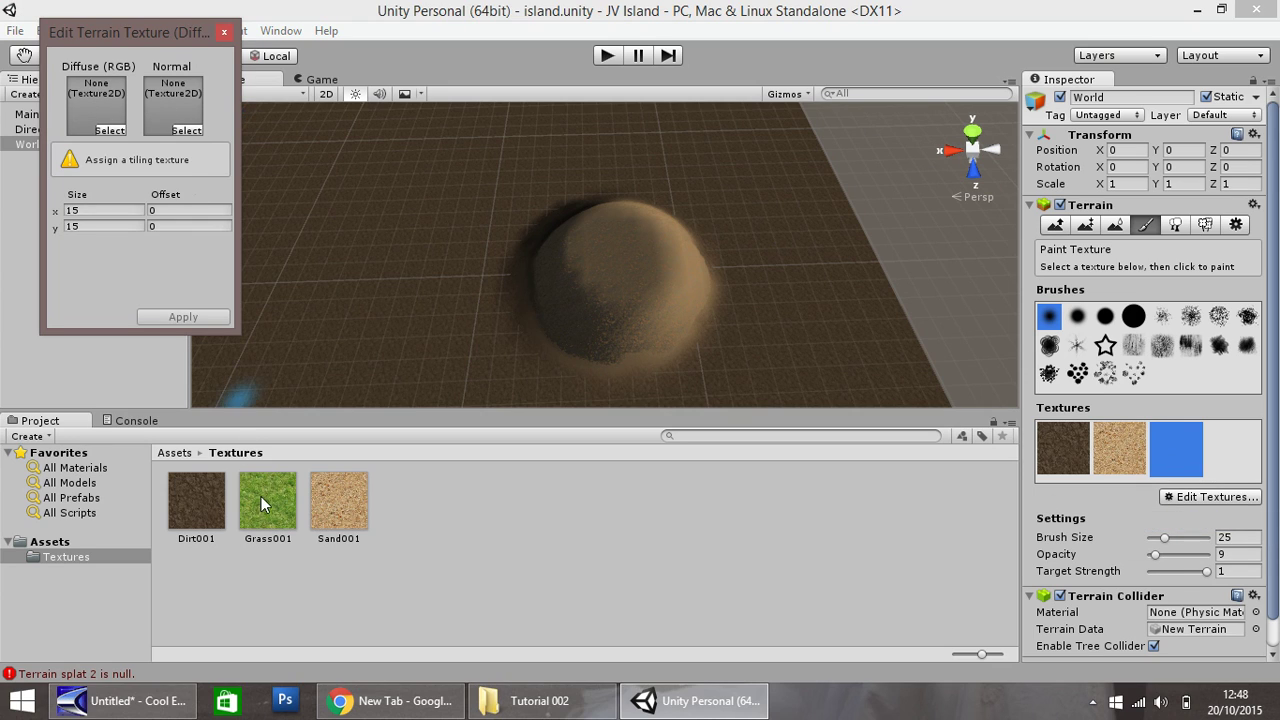
pyautogui.moveTo(268, 500); pyautogui.dragTo(96, 102)
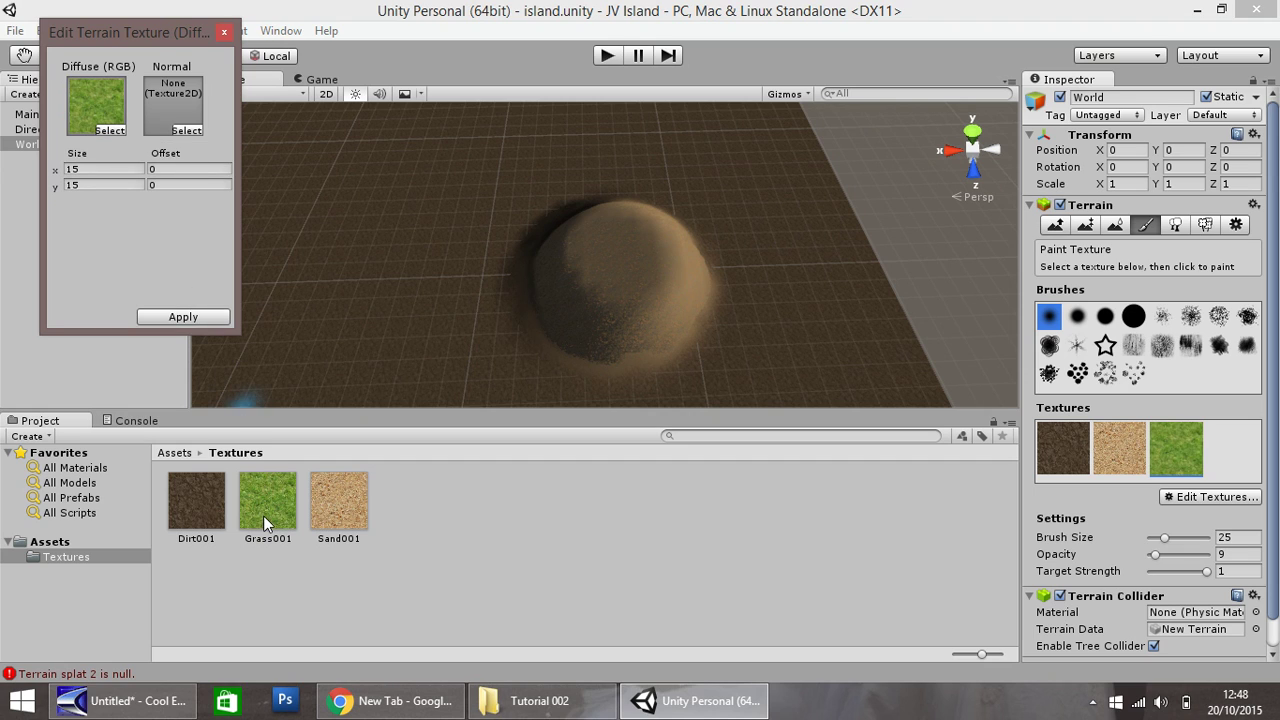
pyautogui.moveTo(263, 512); pyautogui.dragTo(173, 105)
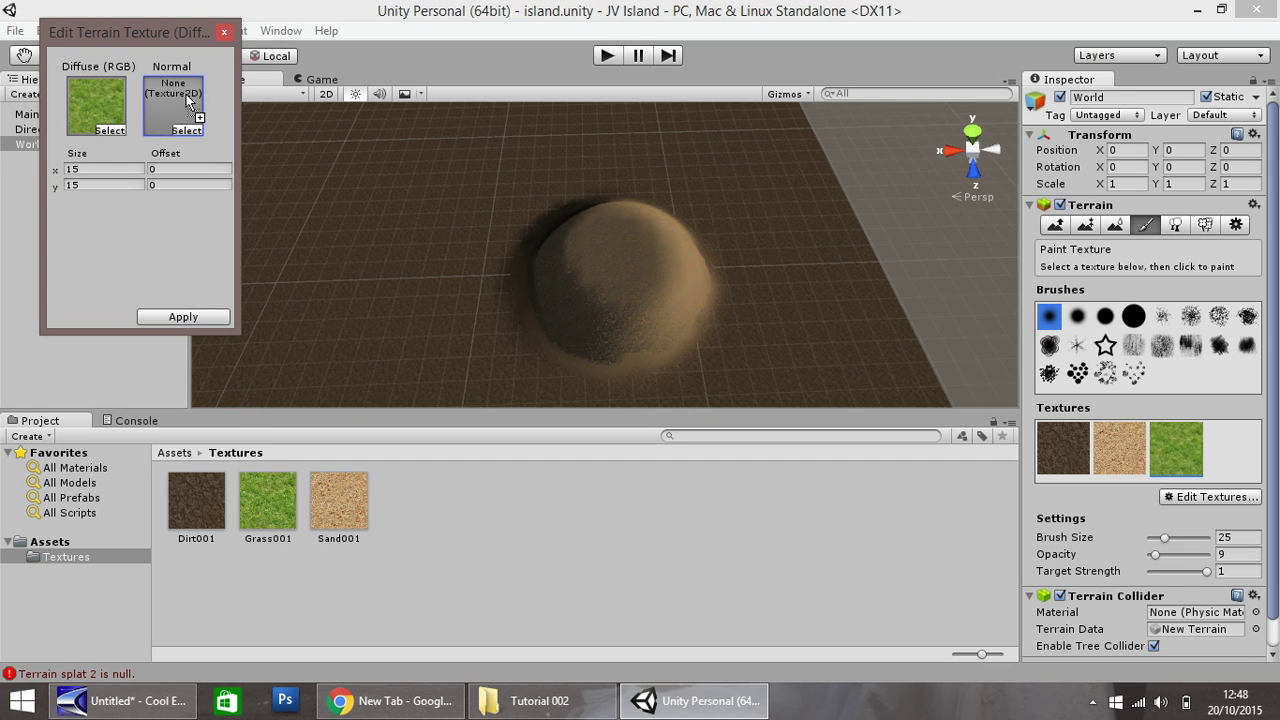
pyautogui.click(183, 317)
# Paint Grass001 over the mound top with the large round brush at opacity 100.
pyautogui.click(1131, 318)
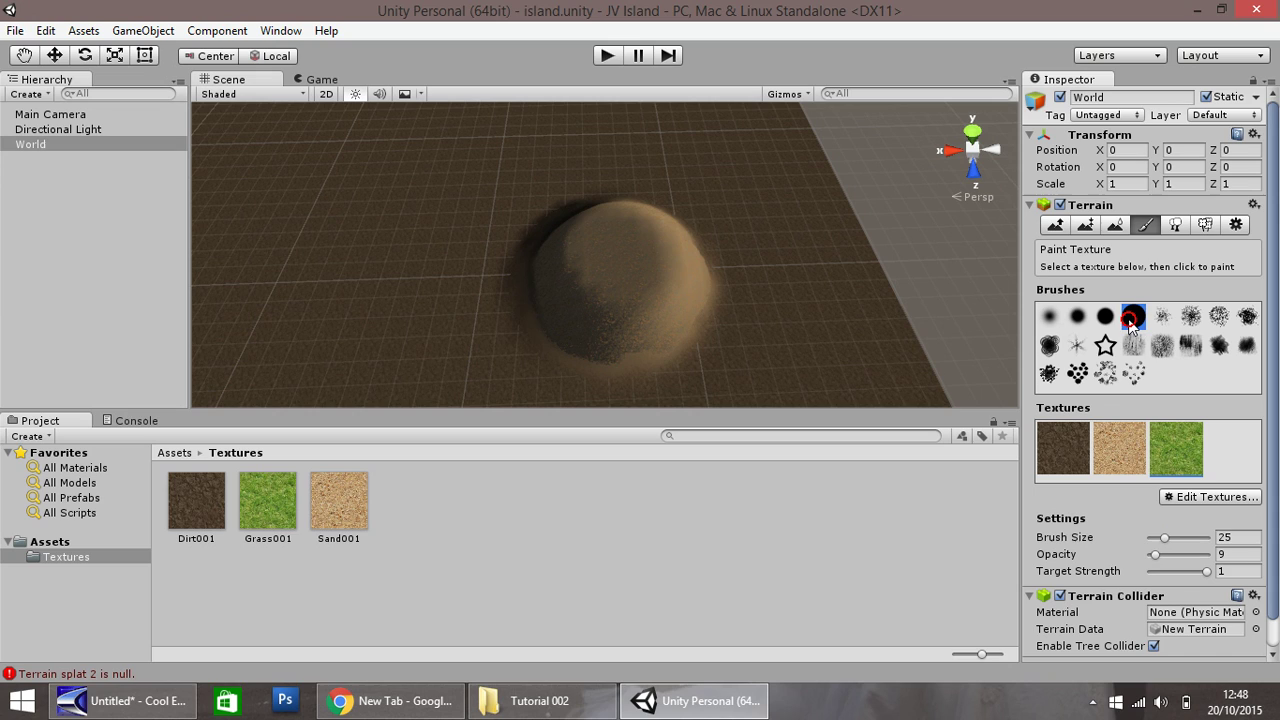
pyautogui.moveTo(1156, 555); pyautogui.dragTo(1206, 556)
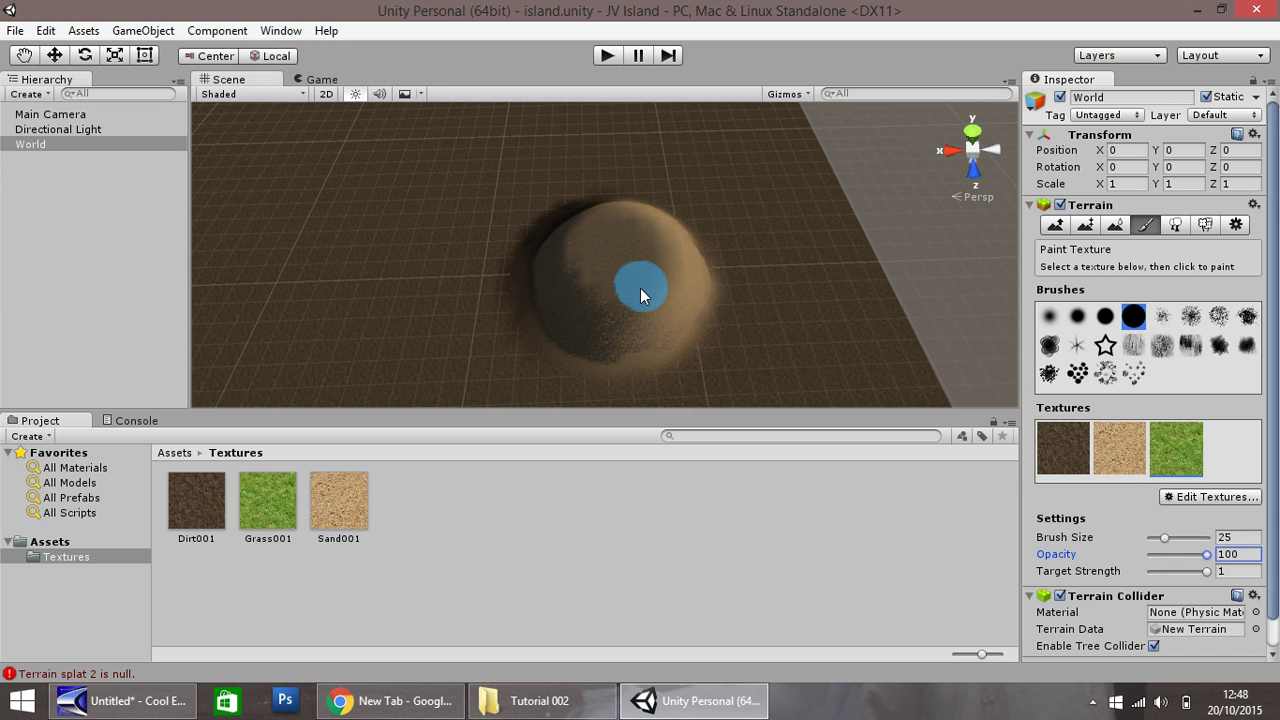
pyautogui.moveTo(633, 283)
pyautogui.mouseDown()
pyautogui.moveTo(645, 239)
pyautogui.moveTo(597, 240)
pyautogui.mouseUp()
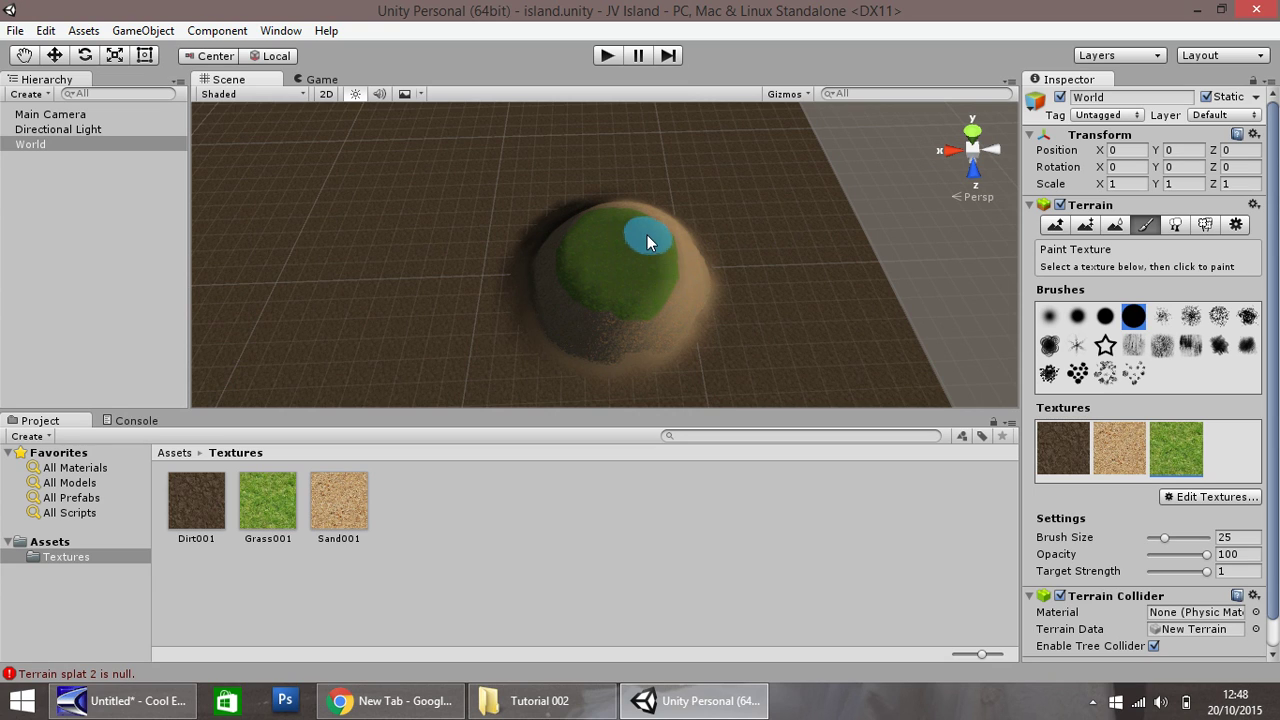
# Switch to the soft brush at opacity 10 and blend grass softly near the island's edges.
pyautogui.click(1050, 316)
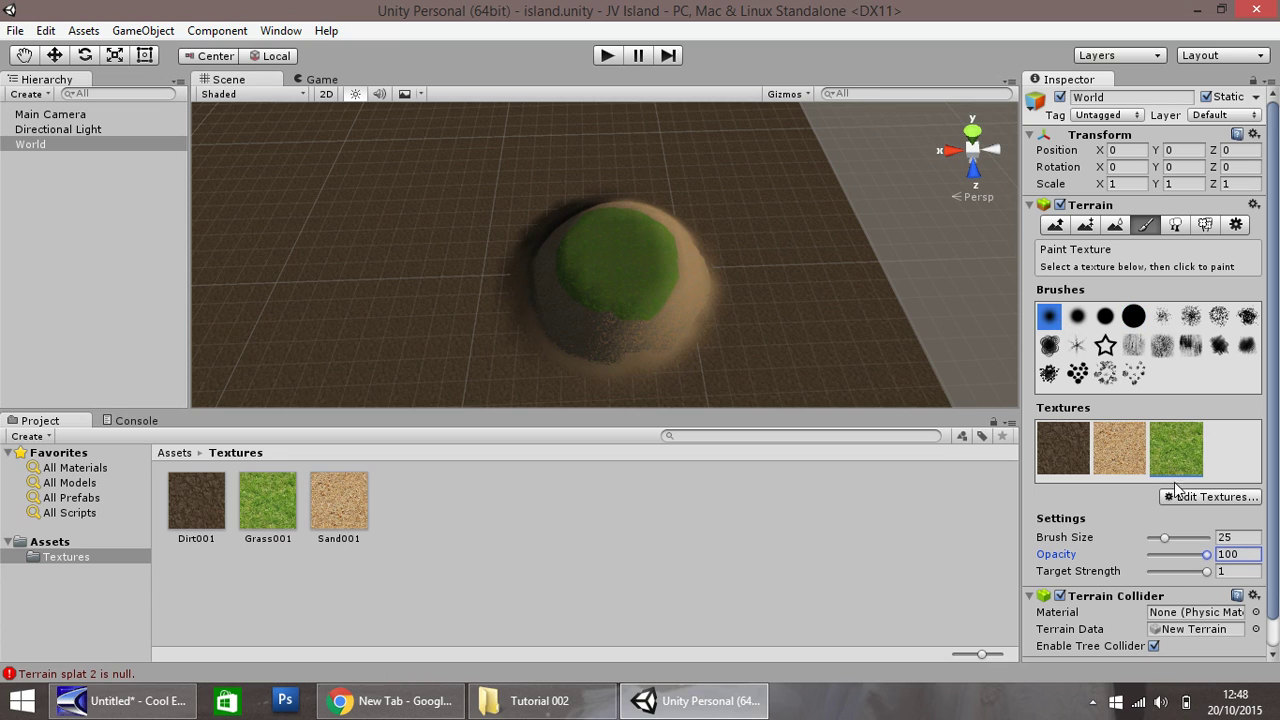
pyautogui.moveTo(1207, 550); pyautogui.dragTo(1152, 564)
pyautogui.moveTo(627, 318); pyautogui.dragTo(593, 314)
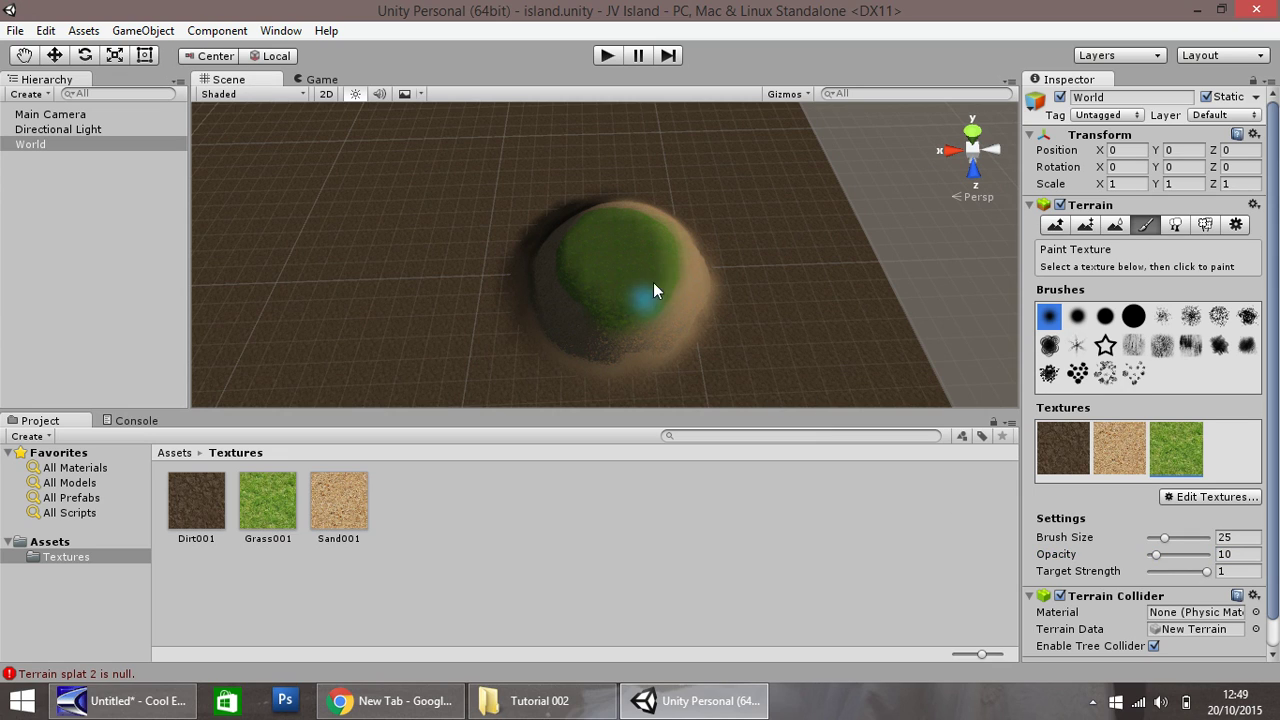
pyautogui.click(30, 57)
pyautogui.moveTo(349, 177); pyautogui.dragTo(848, 200)
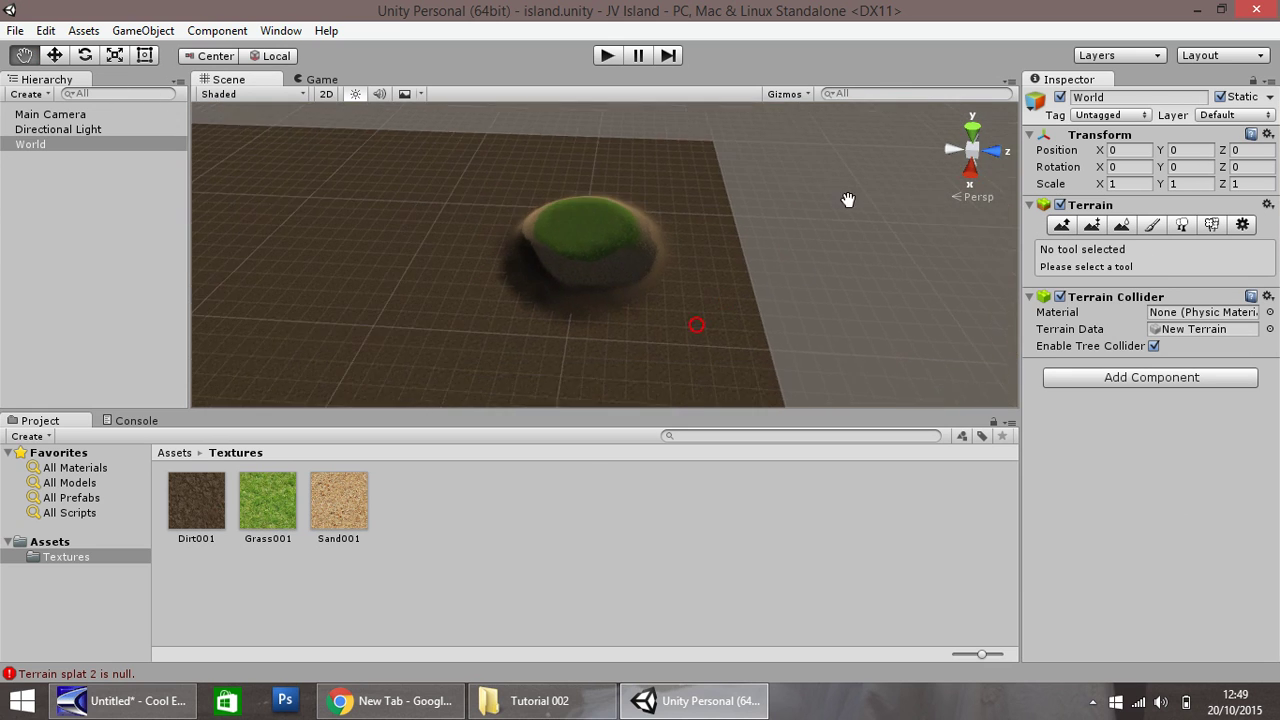
pyautogui.click(54, 56)
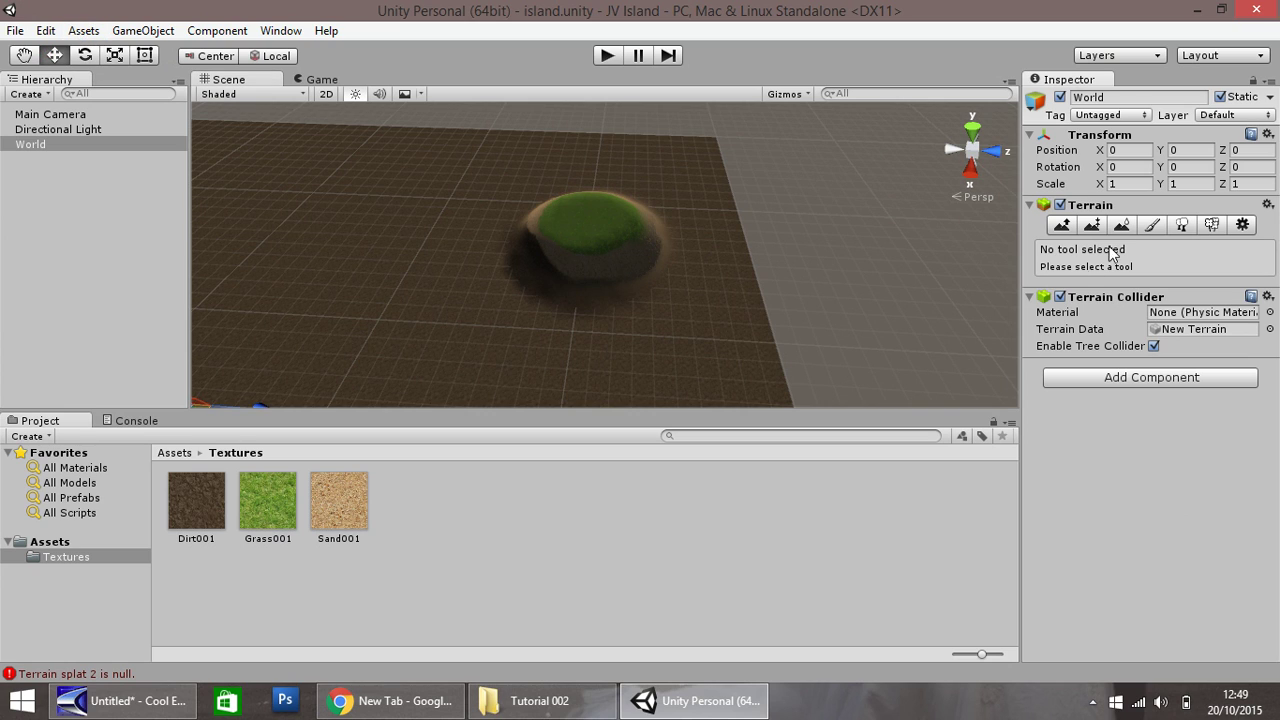
pyautogui.click(1152, 224)
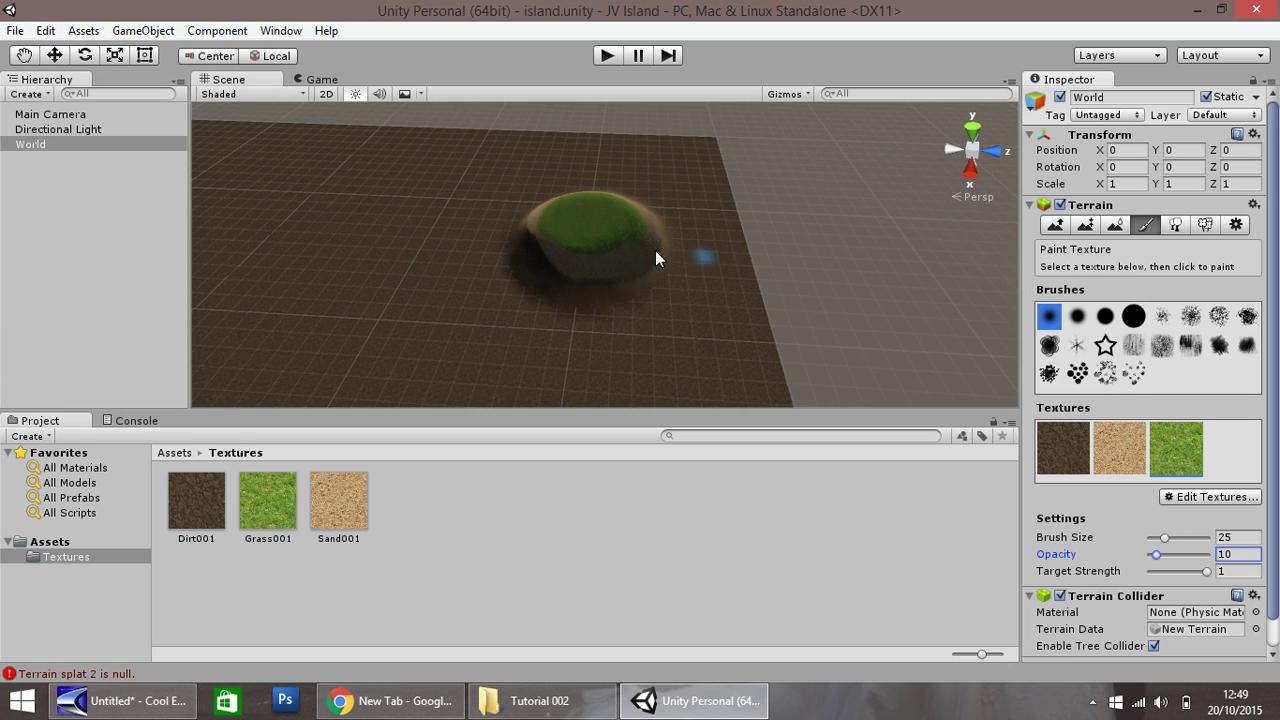
pyautogui.click(542, 238)
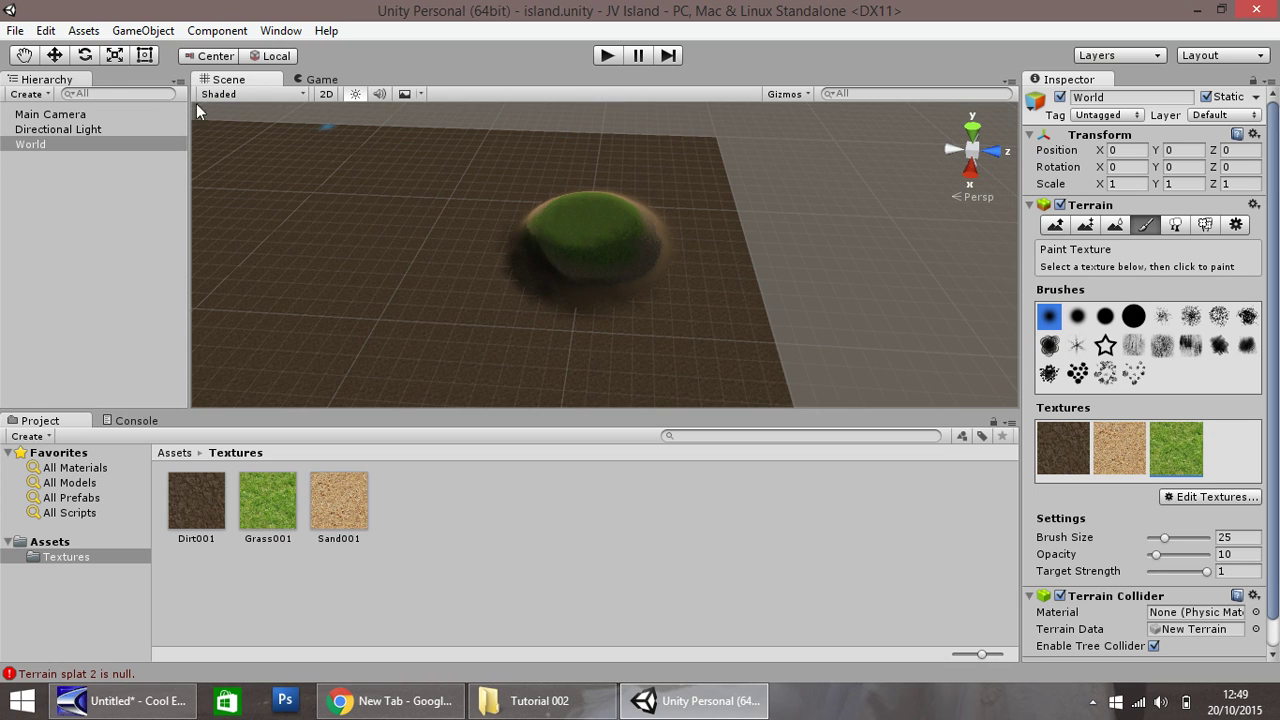
pyautogui.click(25, 58)
# From the Assets folder's context menu, bring up the Import Package list of standard packages.
pyautogui.keyDown('alt'); pyautogui.moveTo(371, 151); pyautogui.dragTo(232, 282); pyautogui.keyUp('alt')
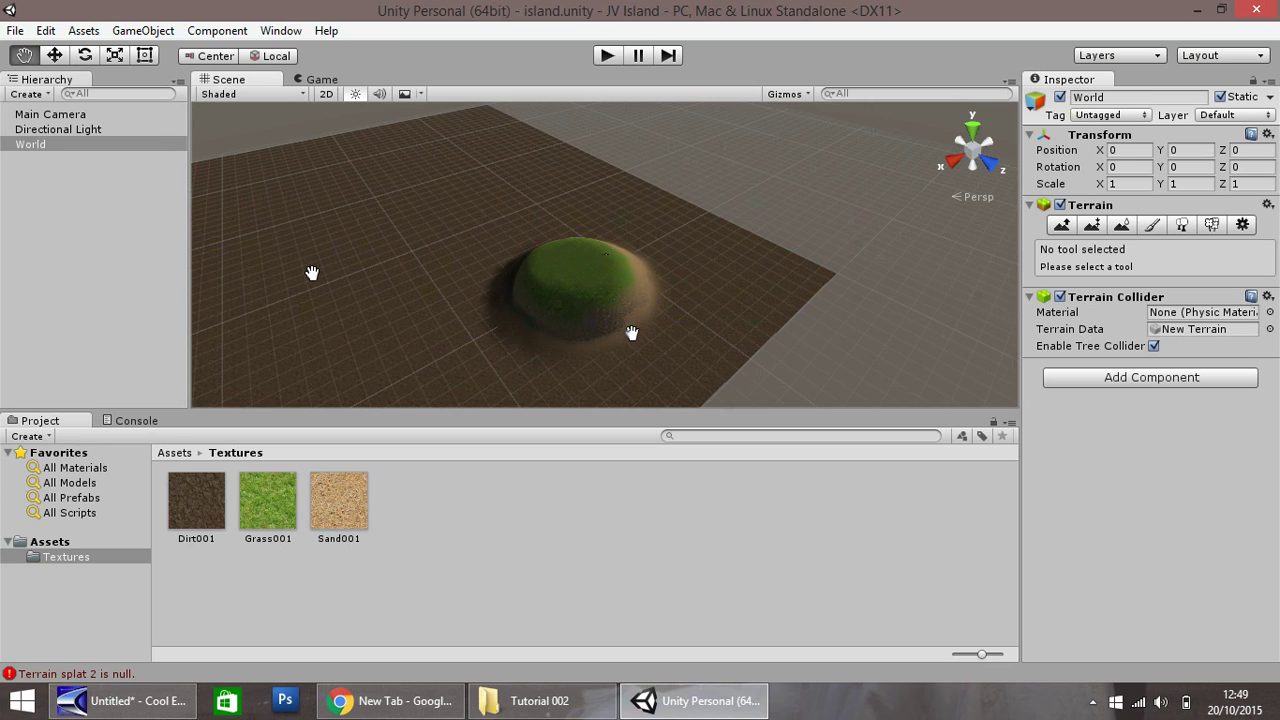
pyautogui.click(58, 542)
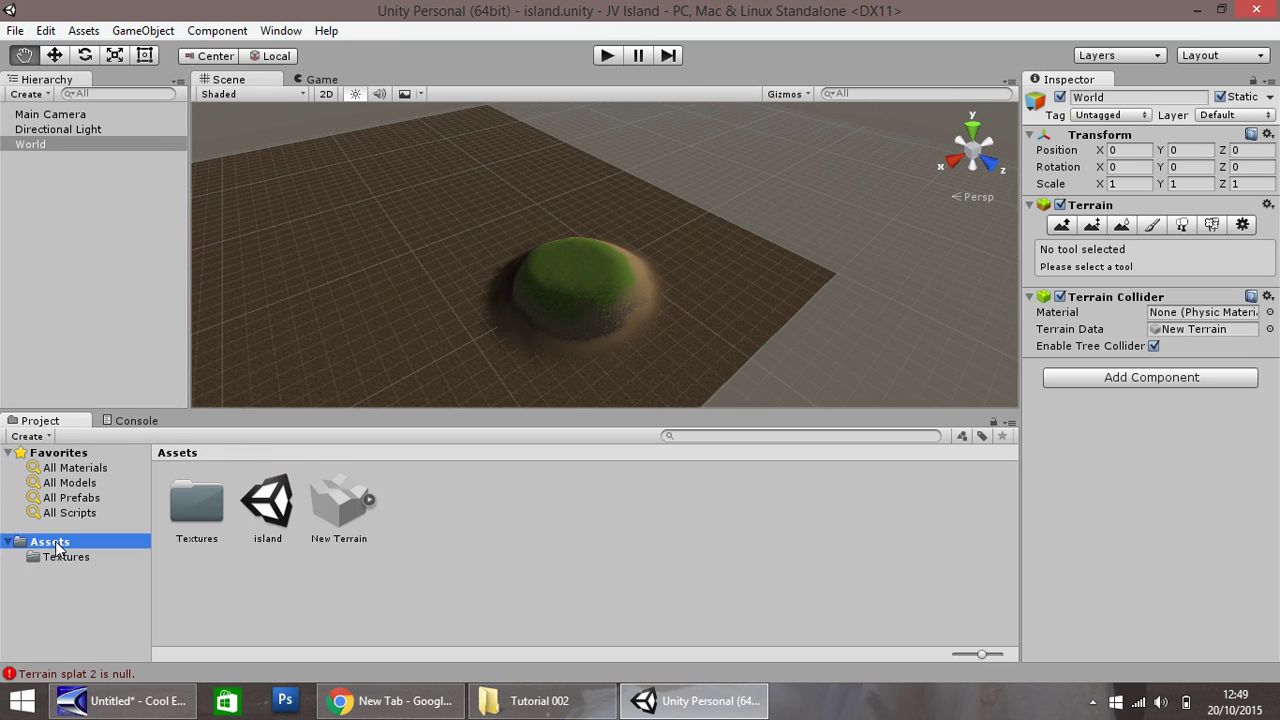
pyautogui.rightClick(461, 501)
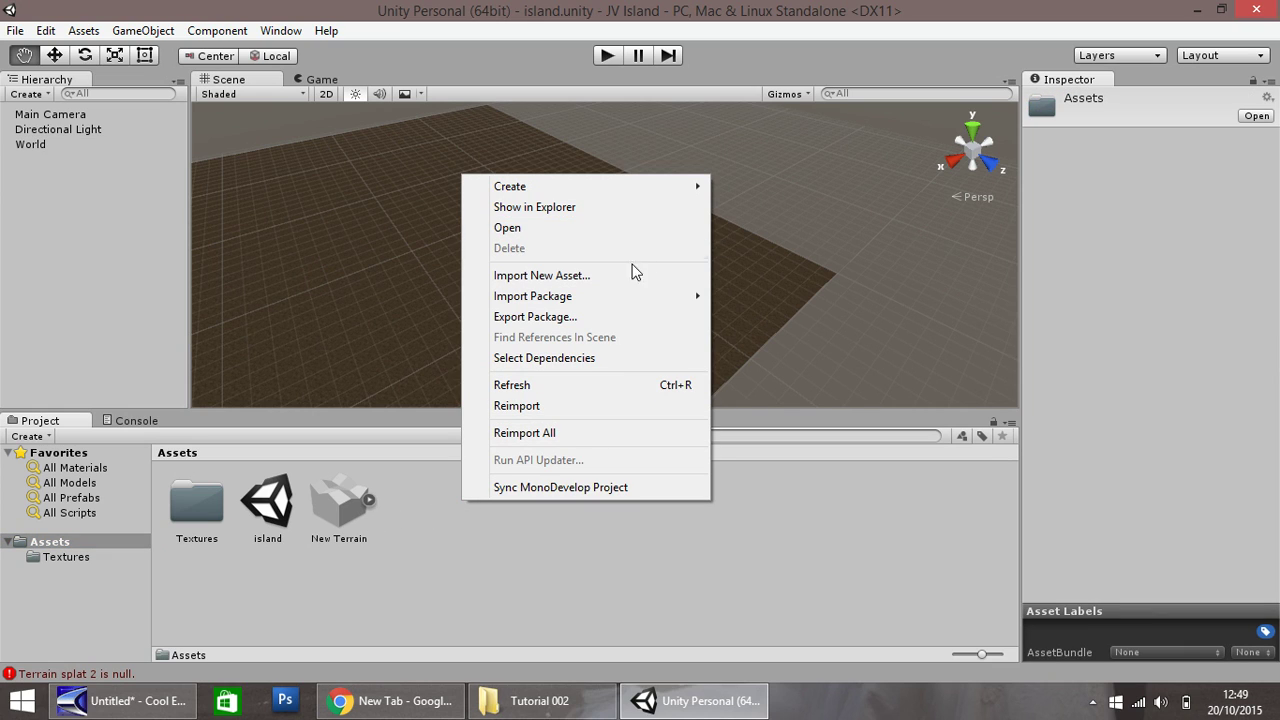
pyautogui.moveTo(580, 297)
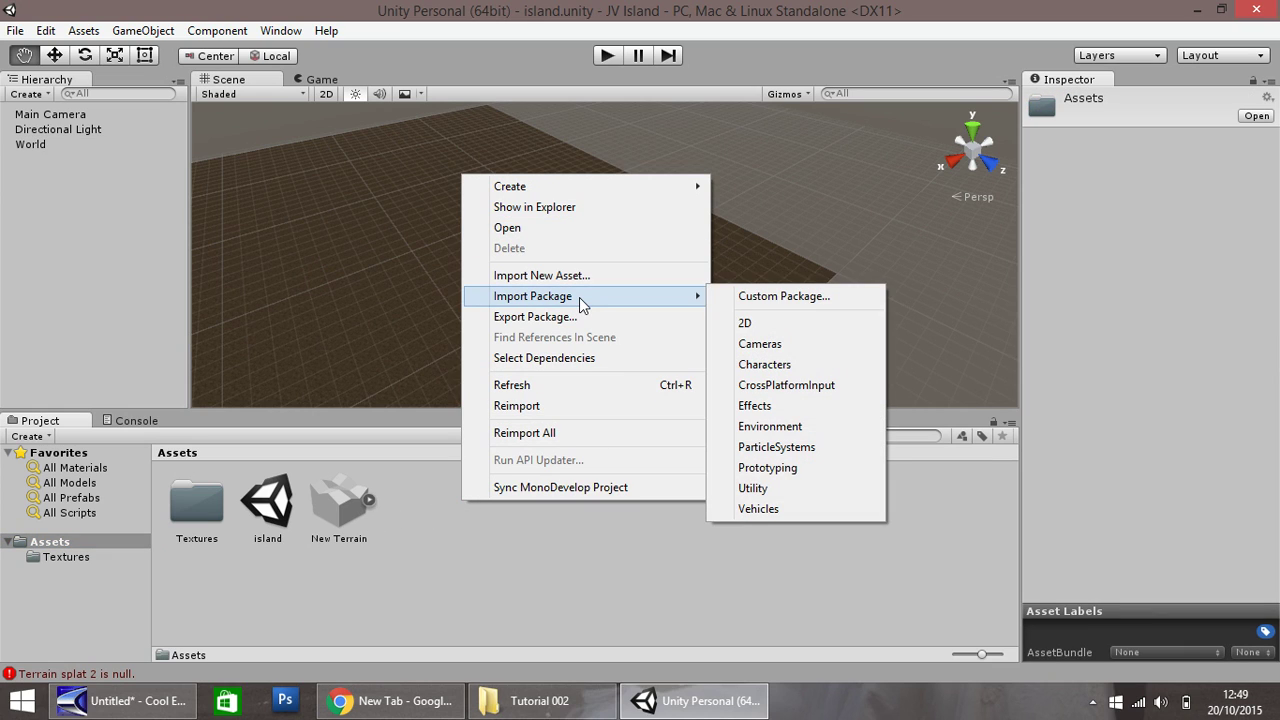
# Choose the Environment standard package to import.
pyautogui.click(781, 426)
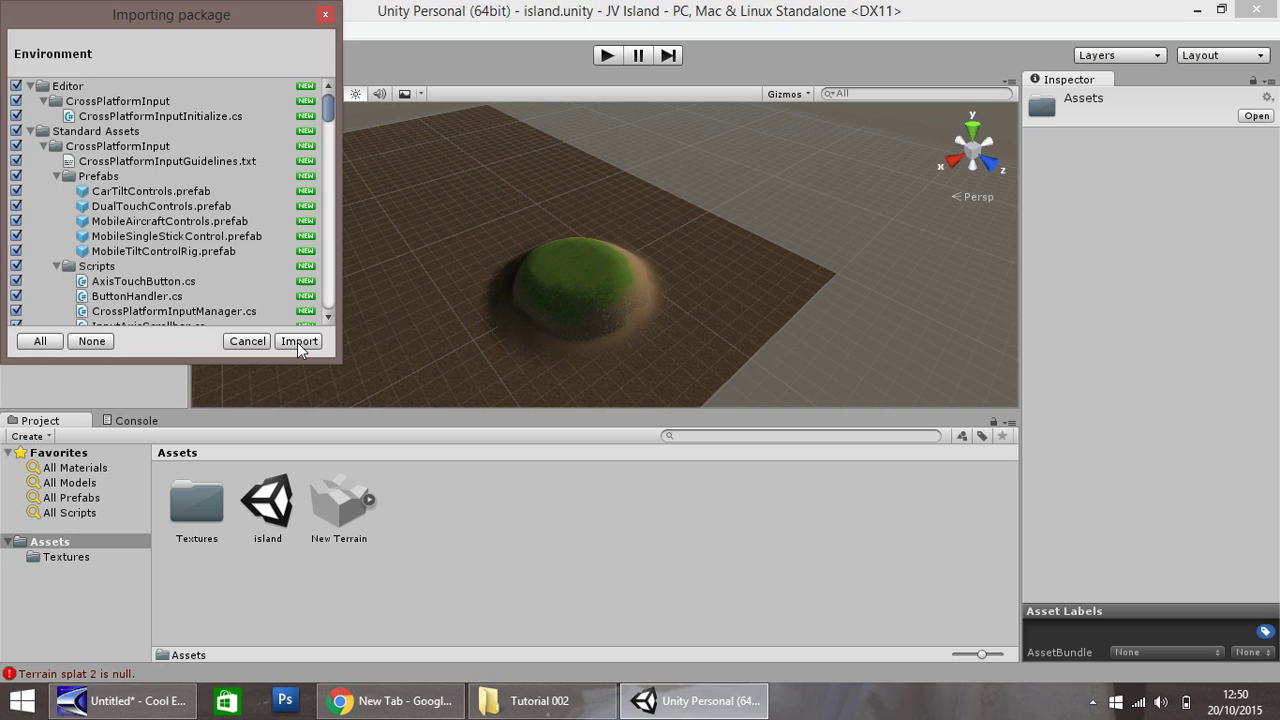
# Import all files of the Environment package.
pyautogui.click(298, 341)
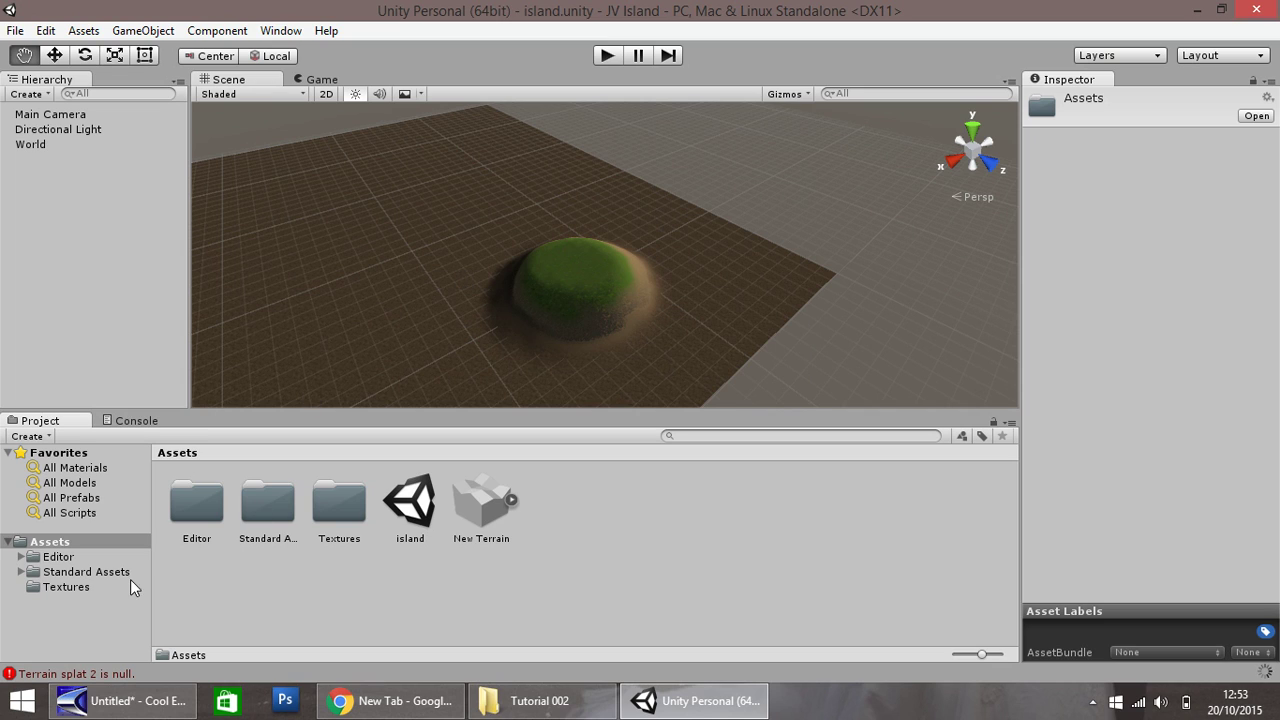
# Expand Standard Assets > Environment > Water in the Project tree.
pyautogui.click(21, 577)
pyautogui.click(21, 574)
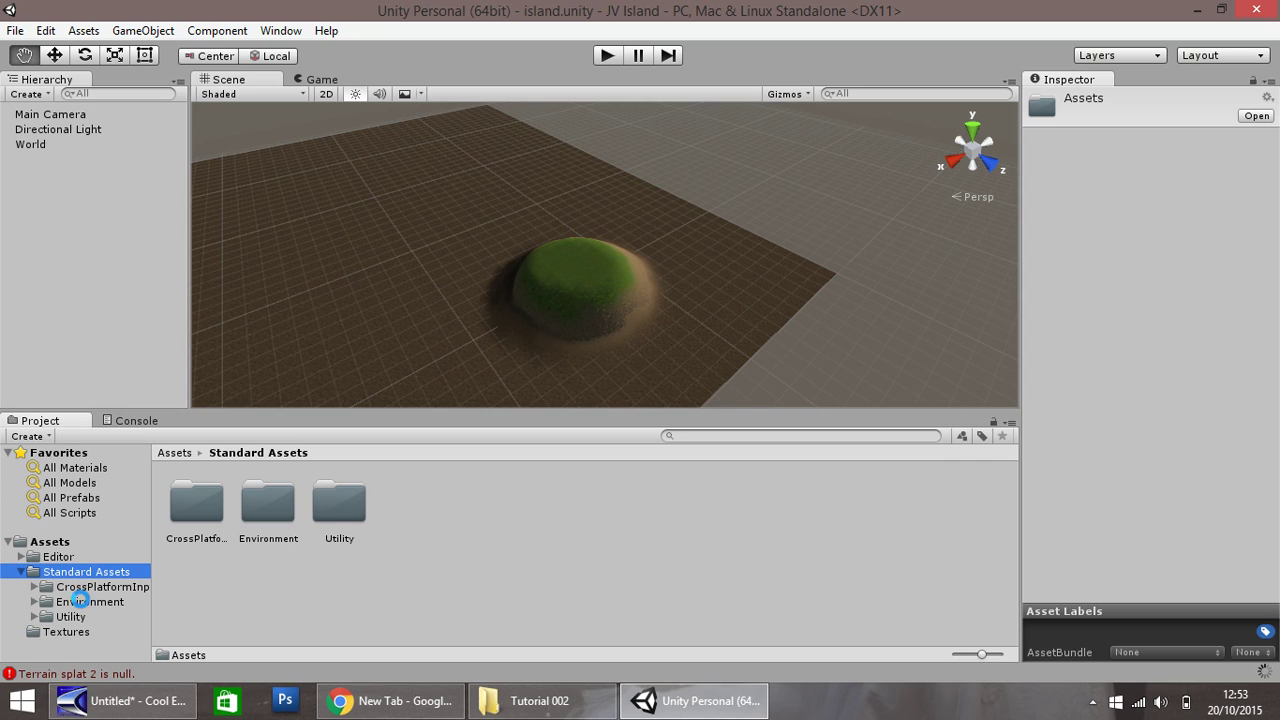
pyautogui.click(81, 601)
pyautogui.click(35, 601)
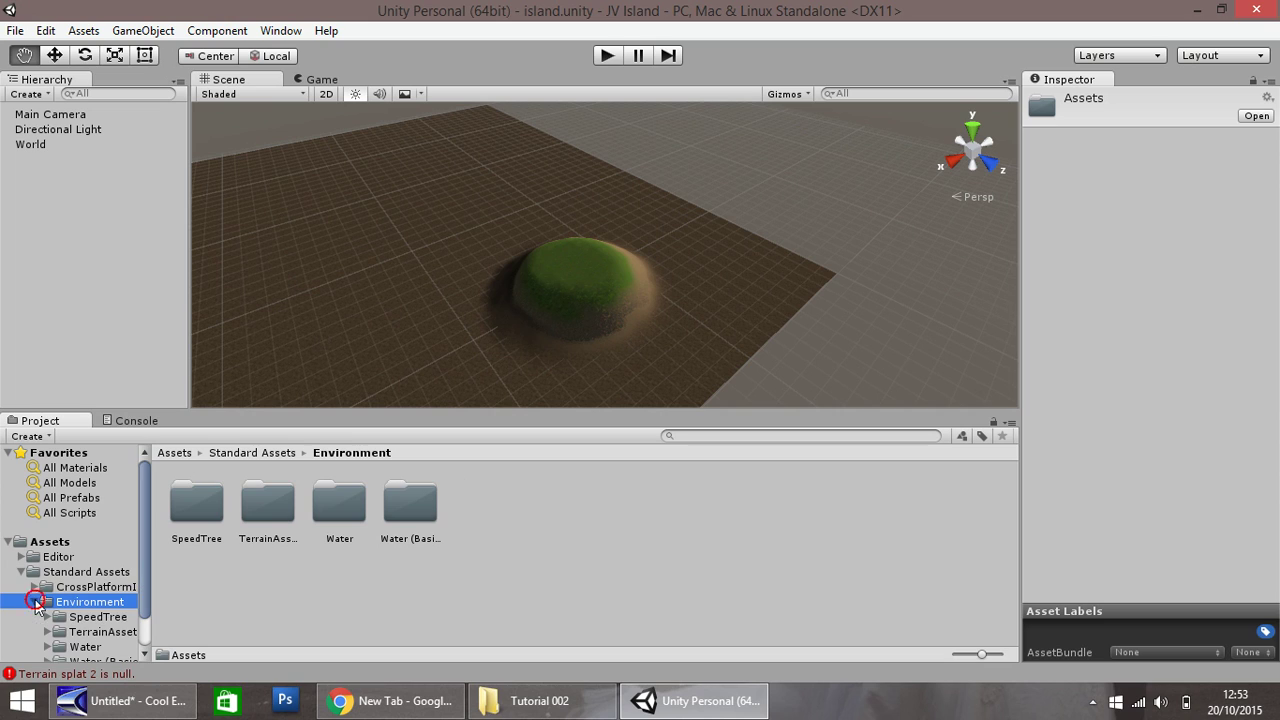
pyautogui.scroll(-2, 149, 583)
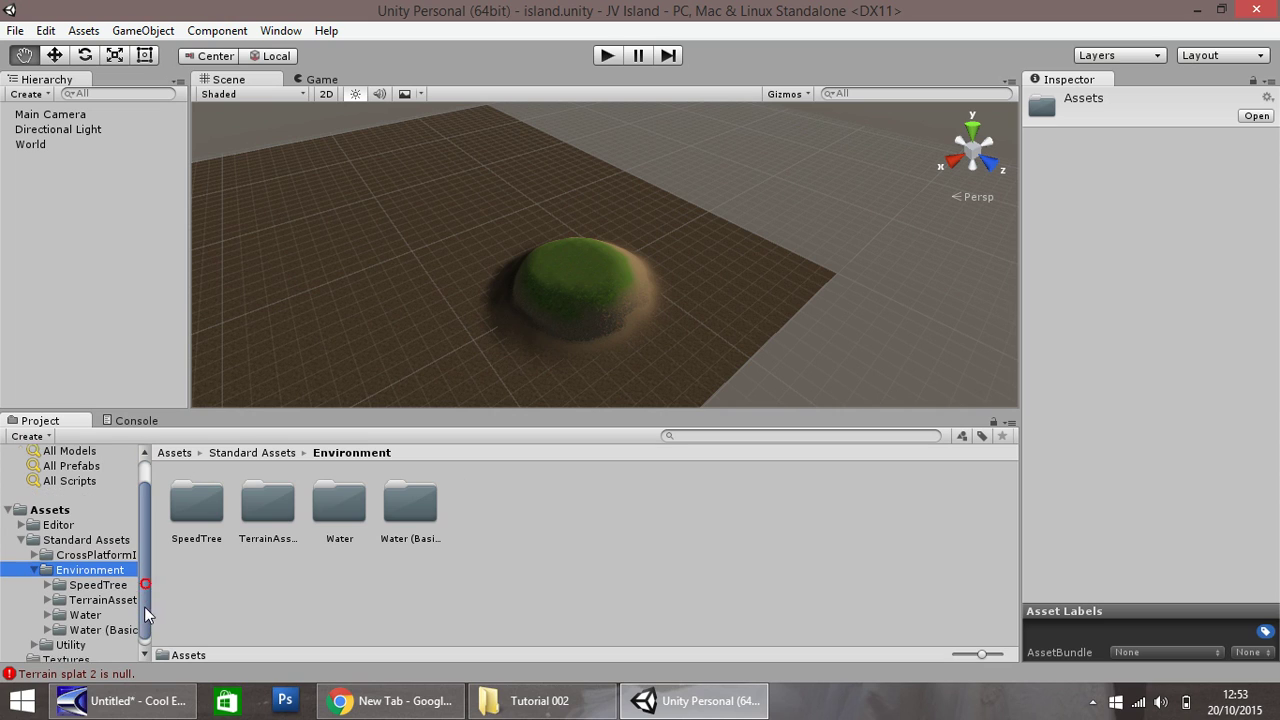
pyautogui.click(84, 607)
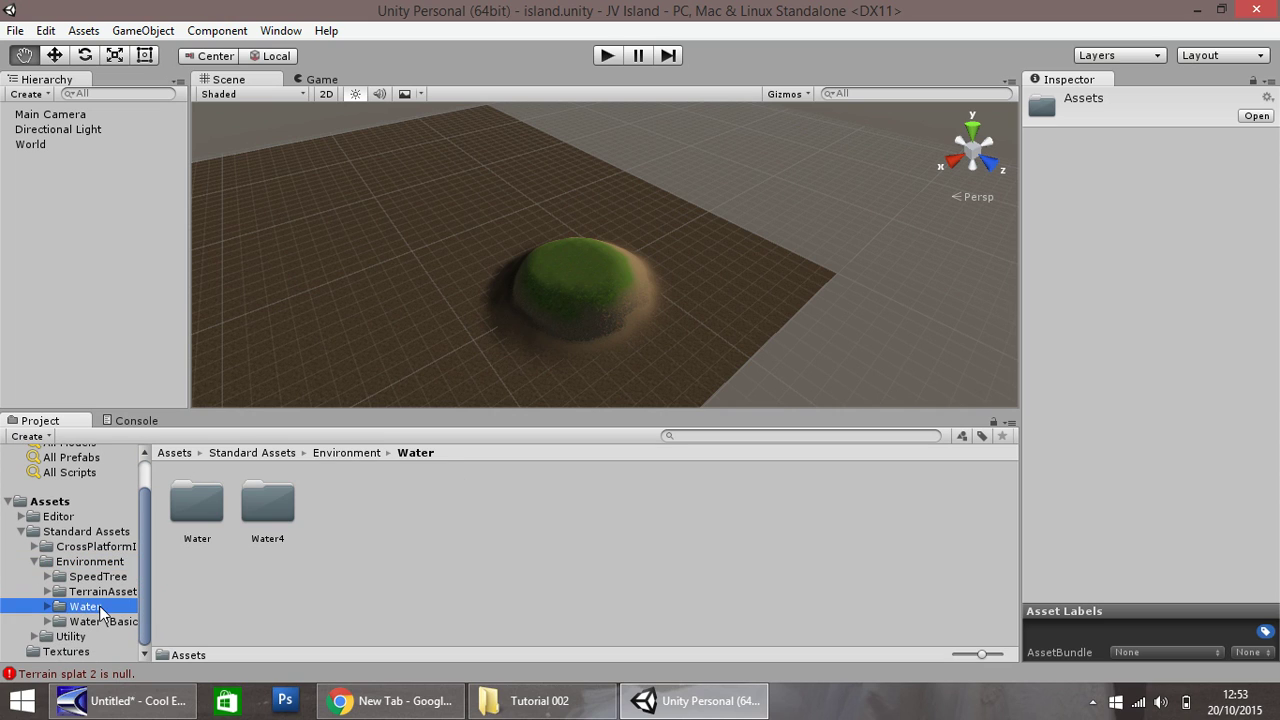
pyautogui.click(46, 607)
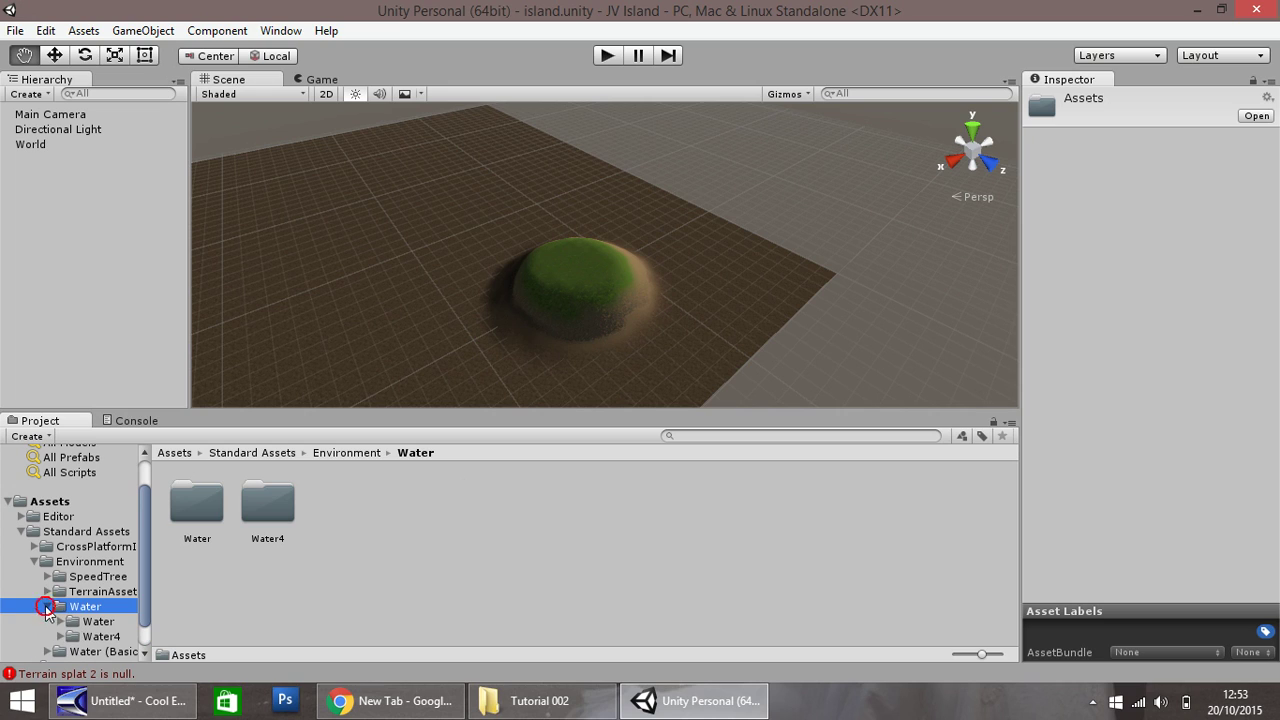
# Open the inner Water > Prefabs folder and select the WaterProDaytime prefab.
pyautogui.click(97, 622)
pyautogui.click(60, 622)
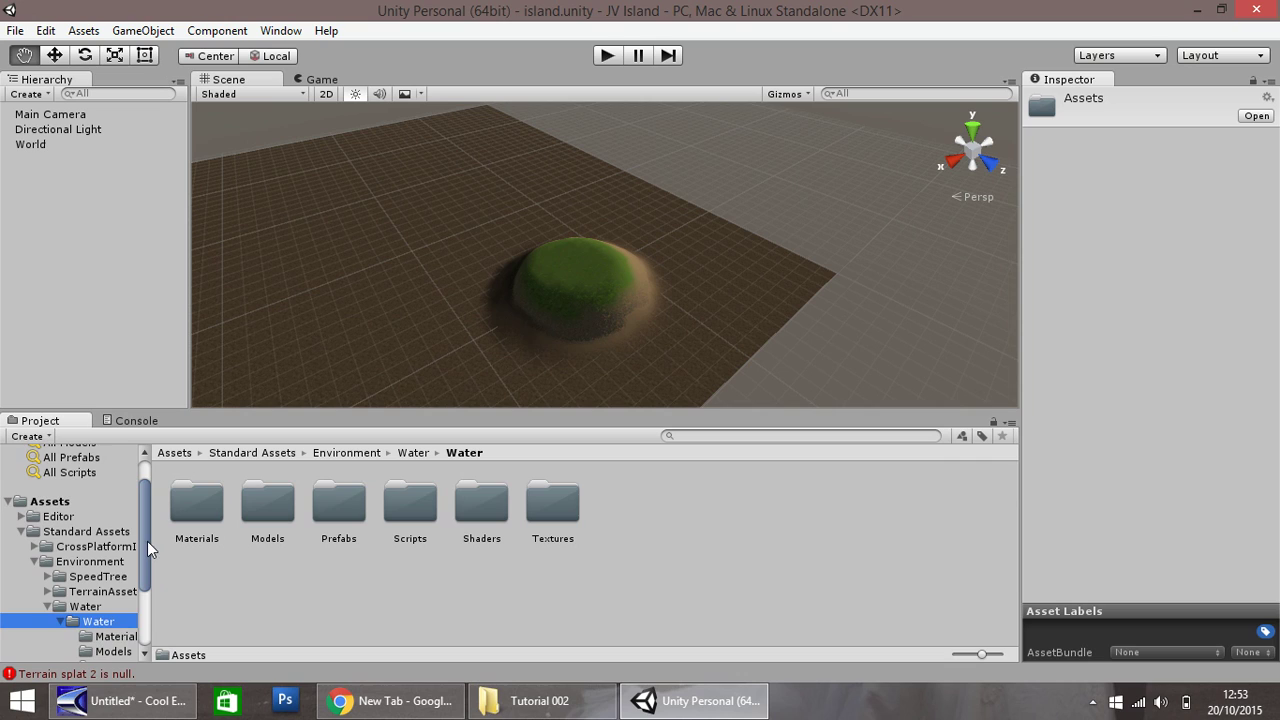
pyautogui.moveTo(147, 541); pyautogui.dragTo(142, 572)
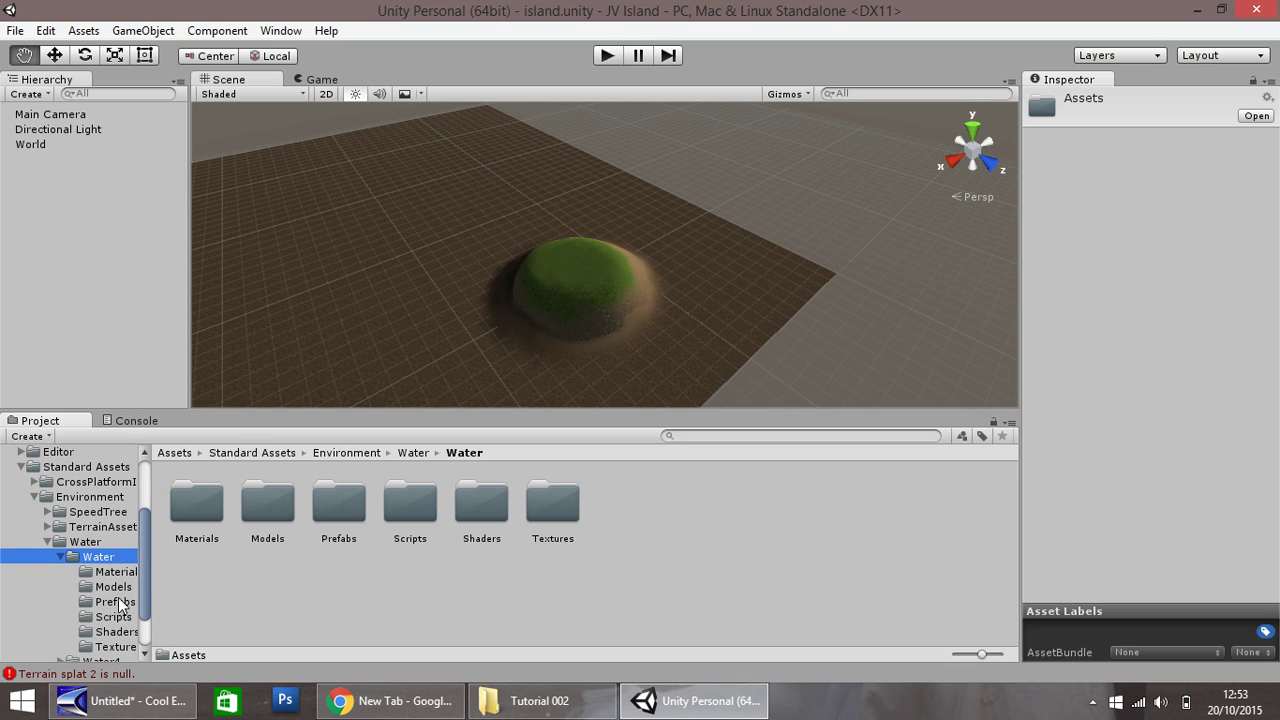
pyautogui.click(116, 603)
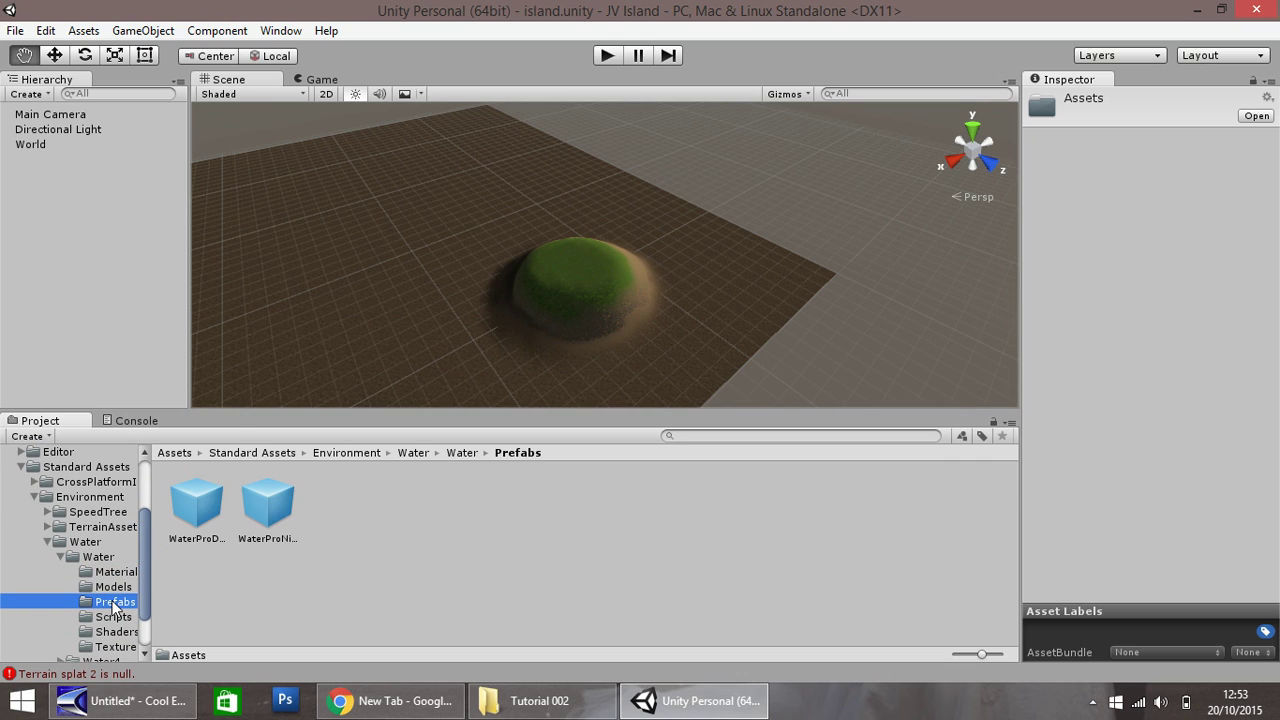
pyautogui.click(192, 530)
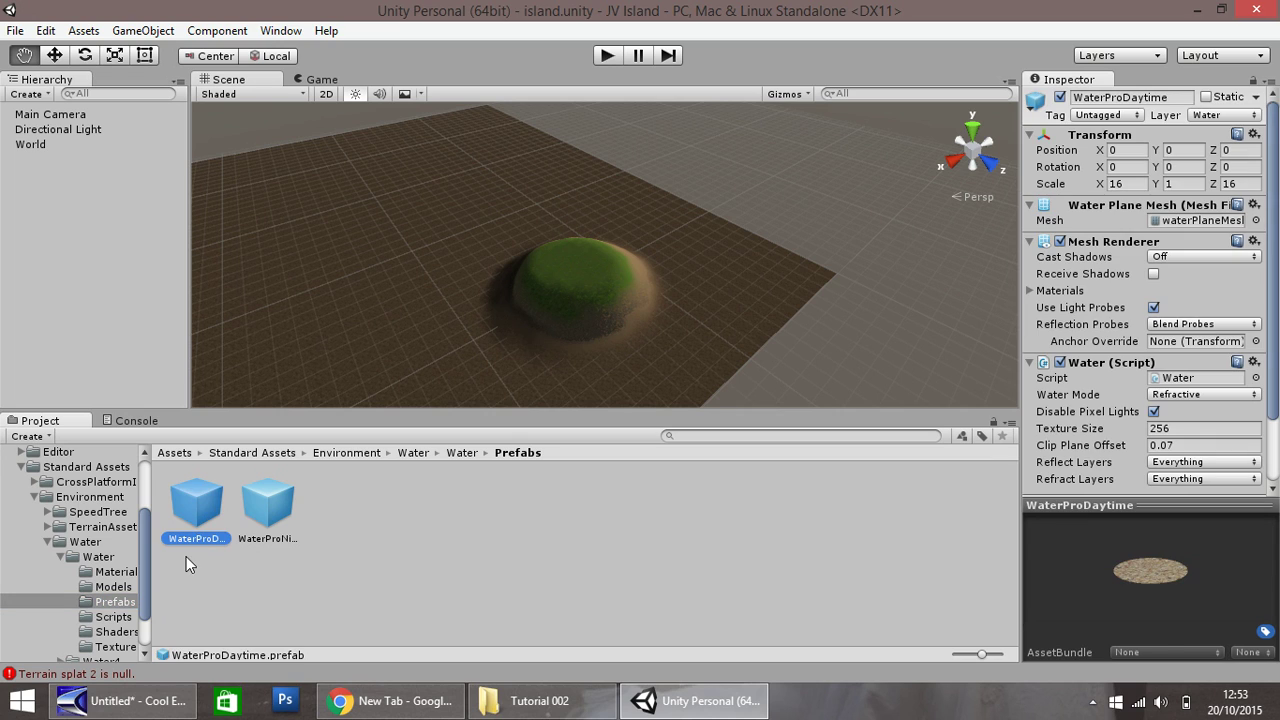
pyautogui.click(267, 513)
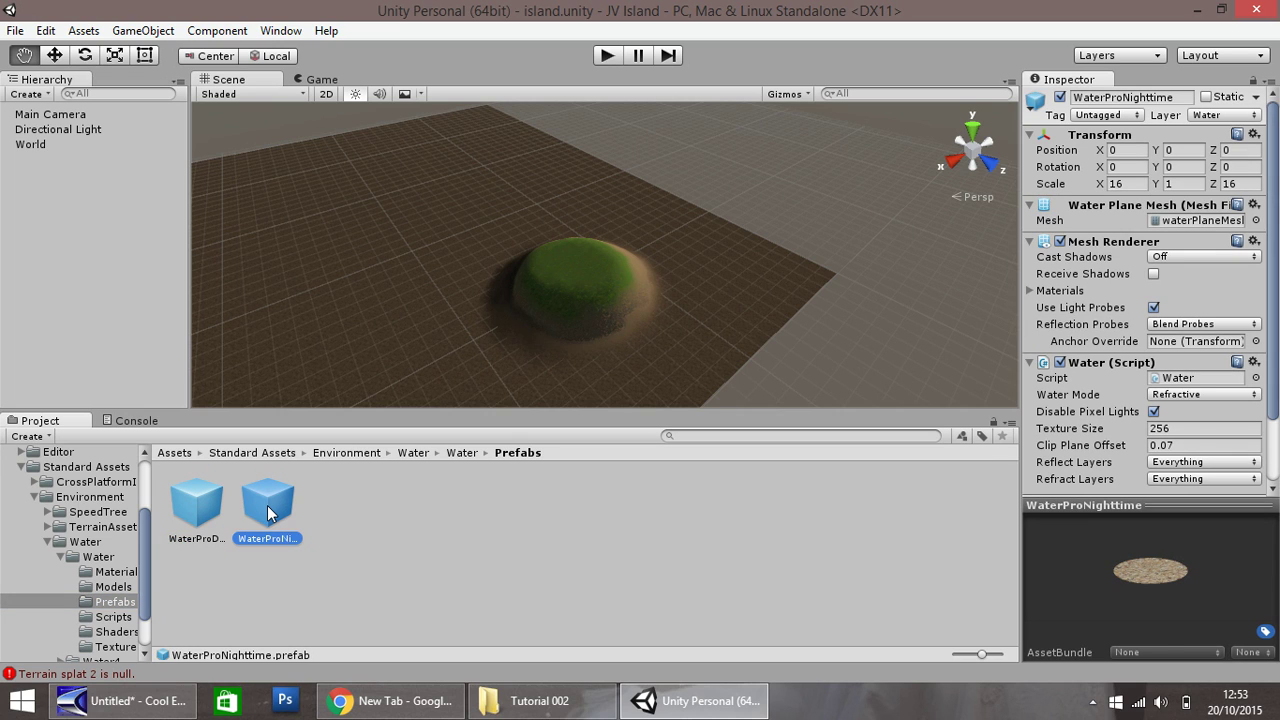
pyautogui.click(209, 509)
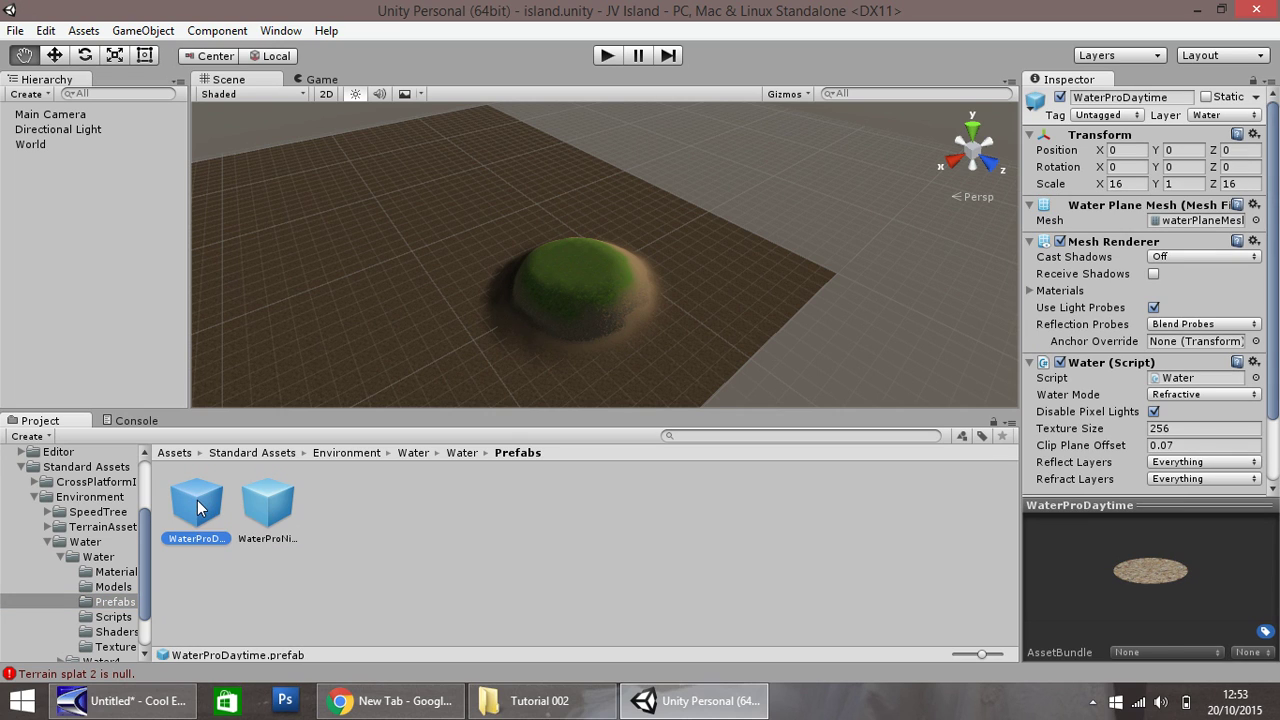
# Place WaterProDaytime in the scene, scale X and Z to 1000, and raise it around the island.
pyautogui.moveTo(194, 510); pyautogui.dragTo(364, 346)
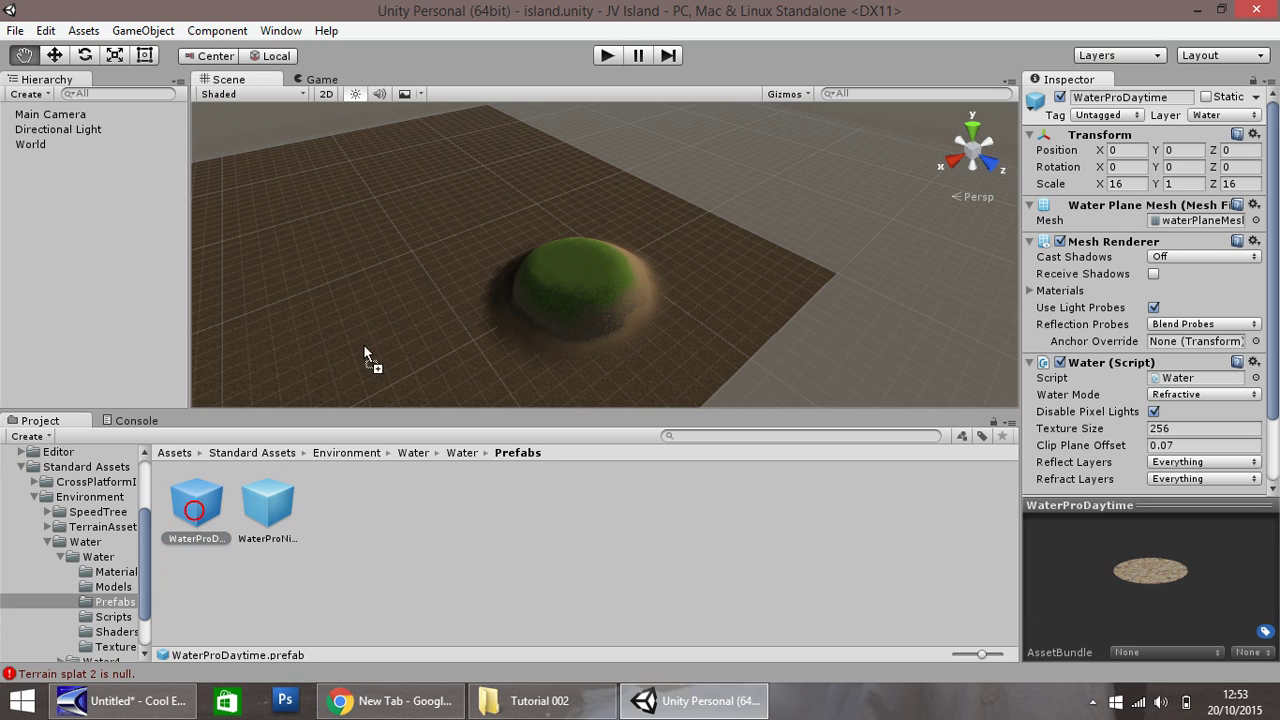
pyautogui.moveTo(475, 273); pyautogui.dragTo(475, 273)
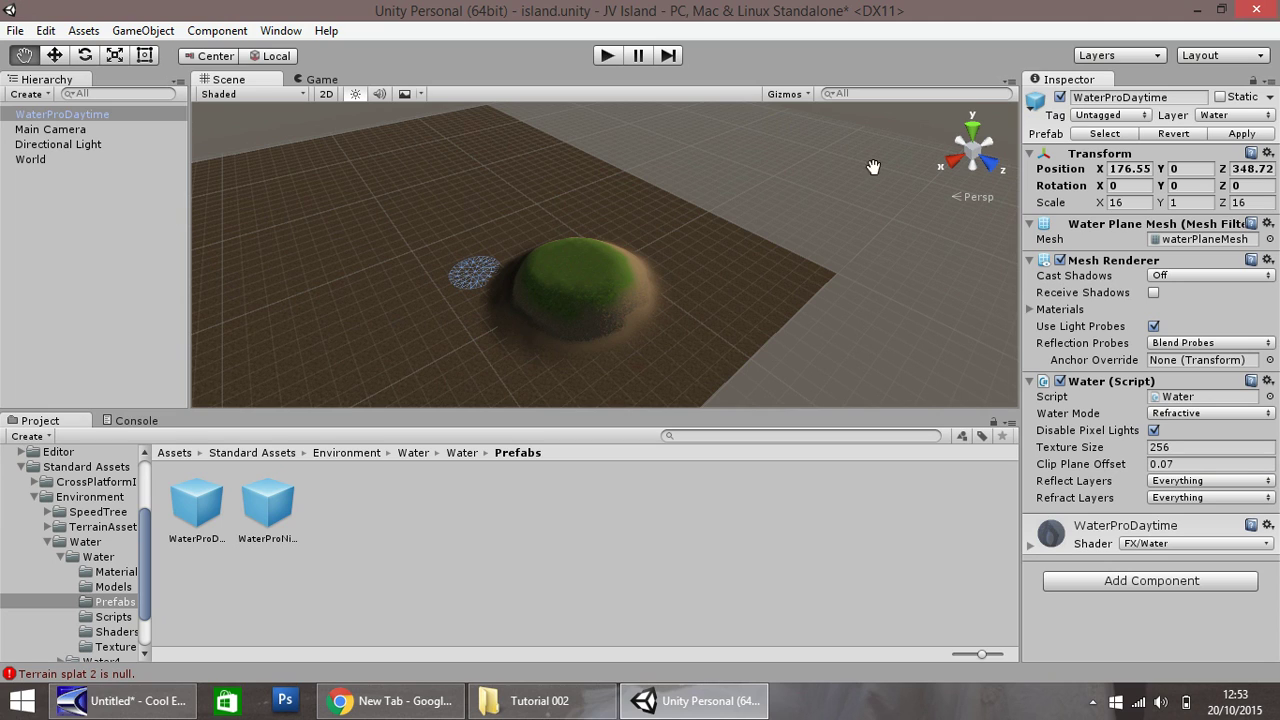
pyautogui.click(1135, 199)
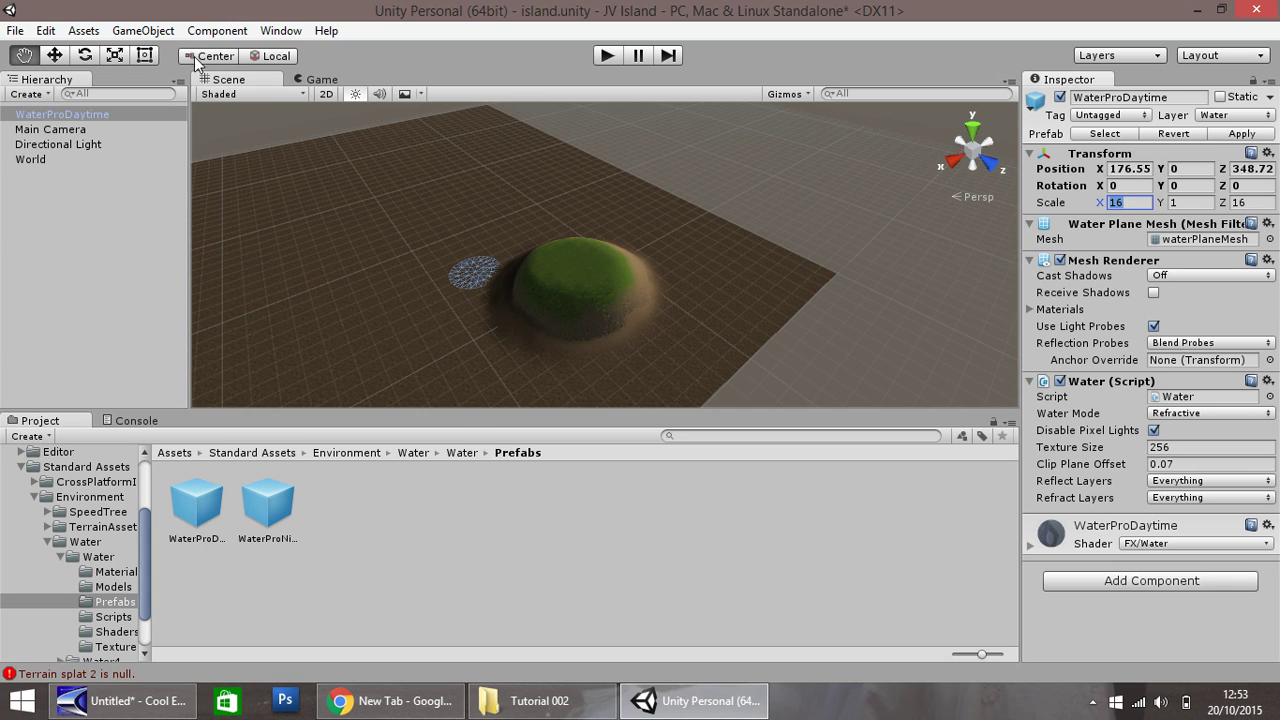
pyautogui.click(54, 55)
pyautogui.click(1128, 202)
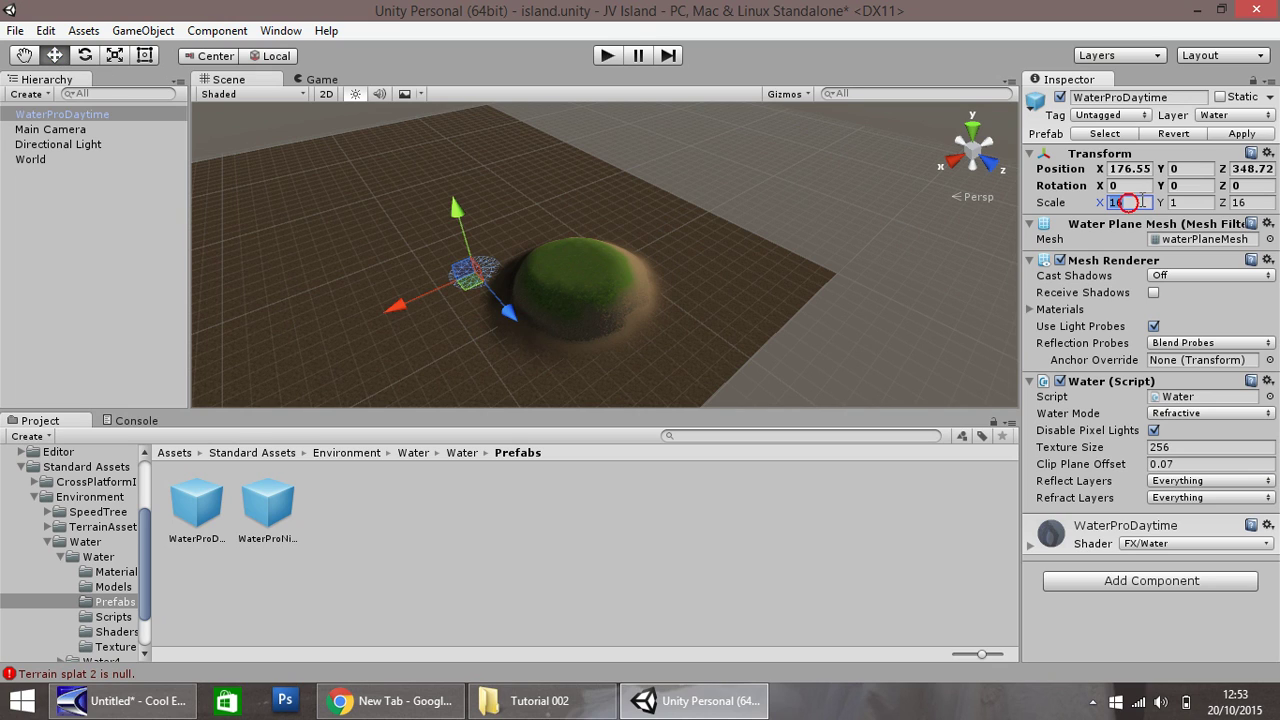
pyautogui.write('1000')
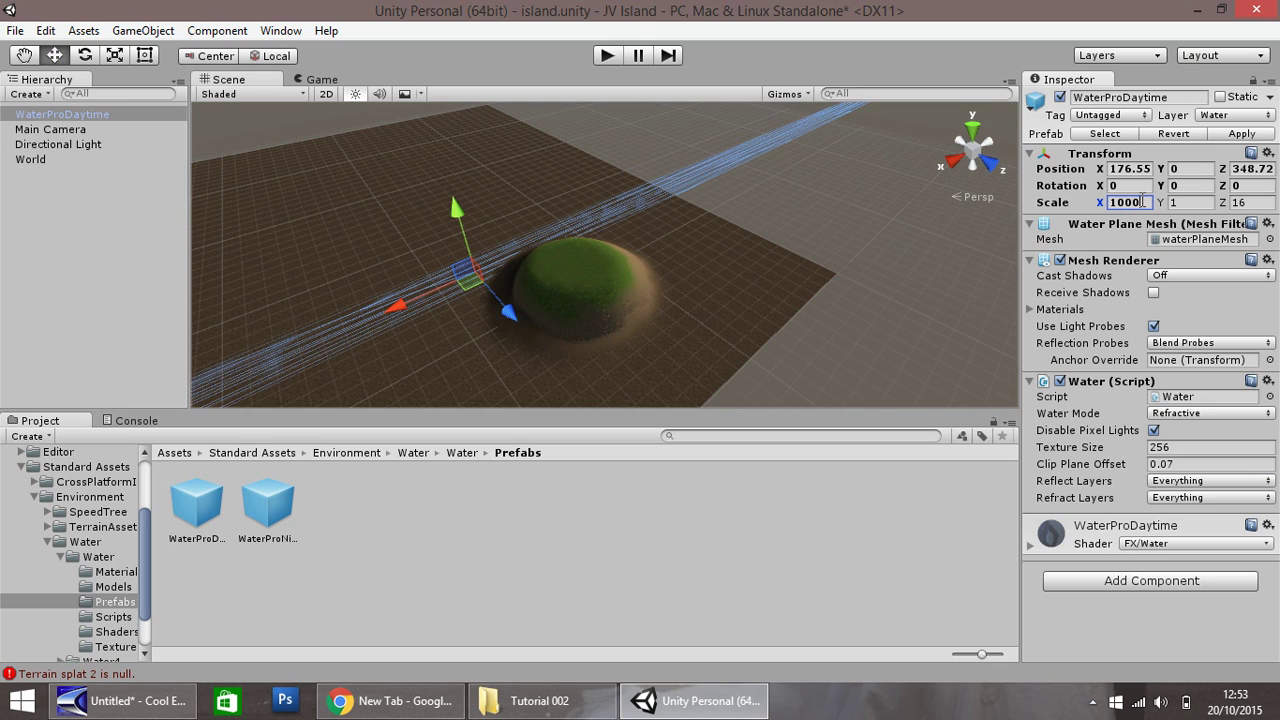
pyautogui.click(1257, 202)
pyautogui.write('1000')
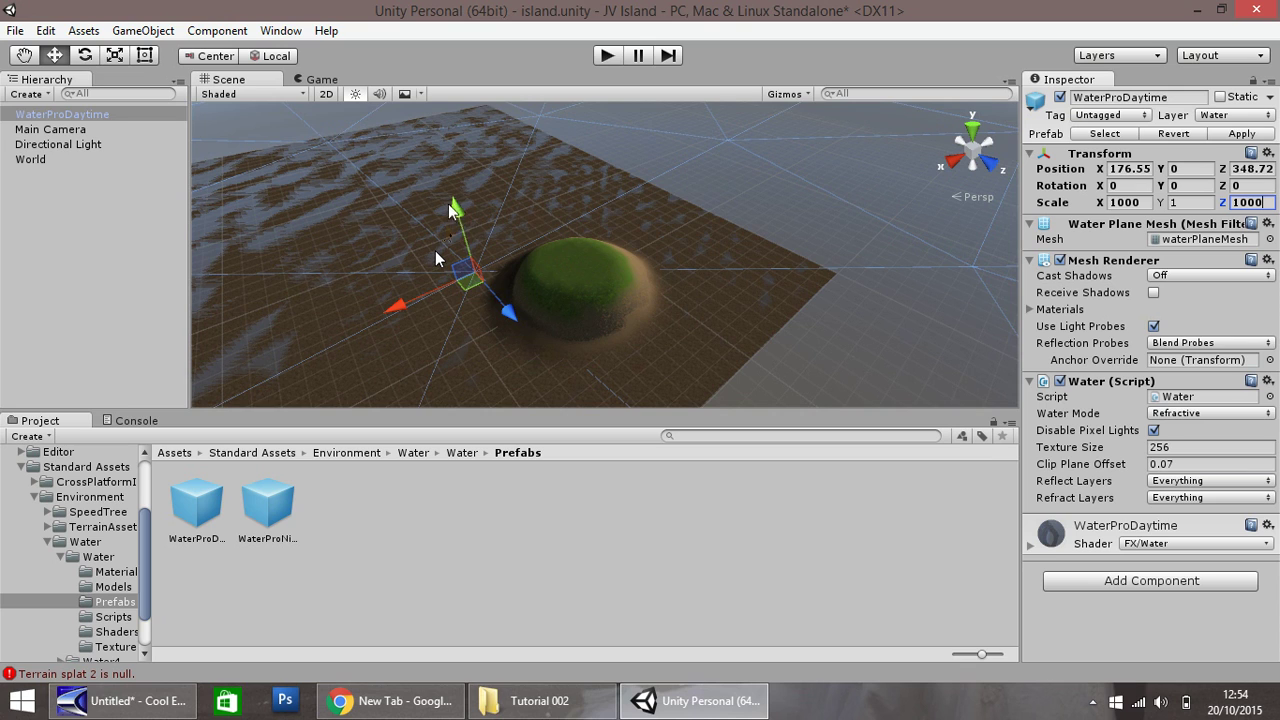
pyautogui.moveTo(451, 203)
pyautogui.mouseDown()
pyautogui.moveTo(441, 180)
pyautogui.moveTo(436, 214)
pyautogui.mouseUp()
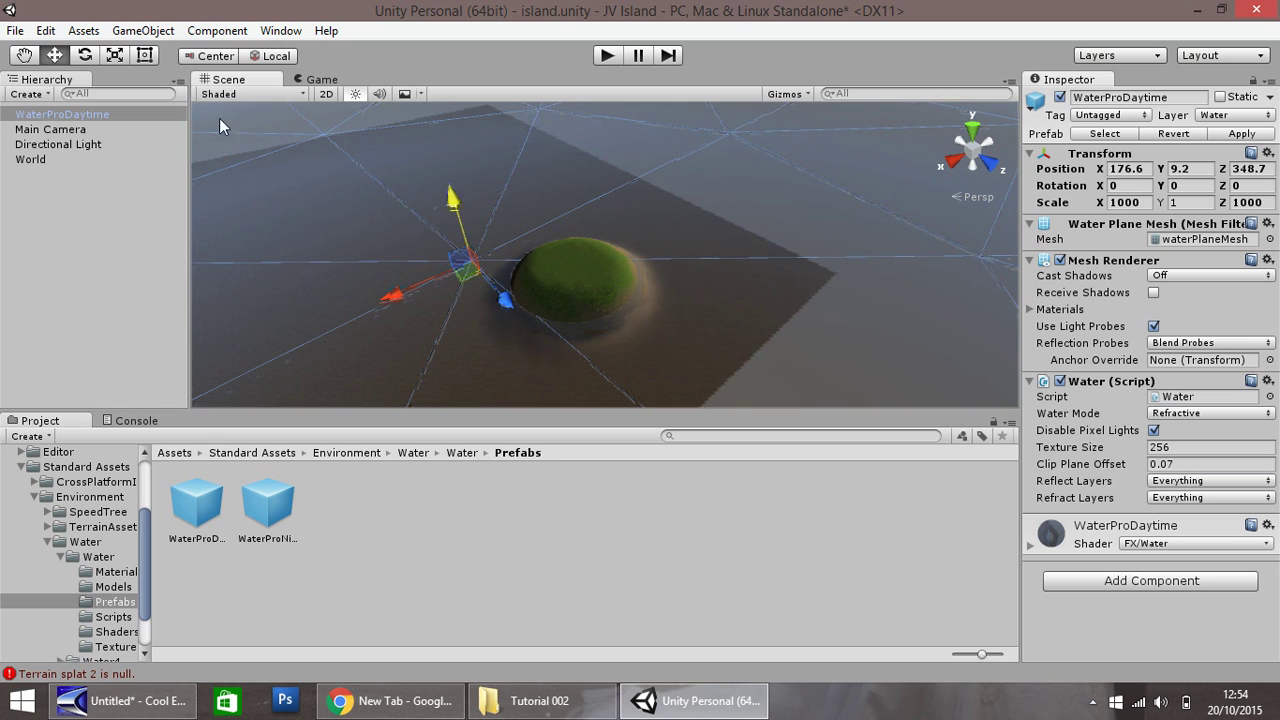
# Centre the island in view and briefly preview play mode through the Main Camera.
pyautogui.click(31, 159)
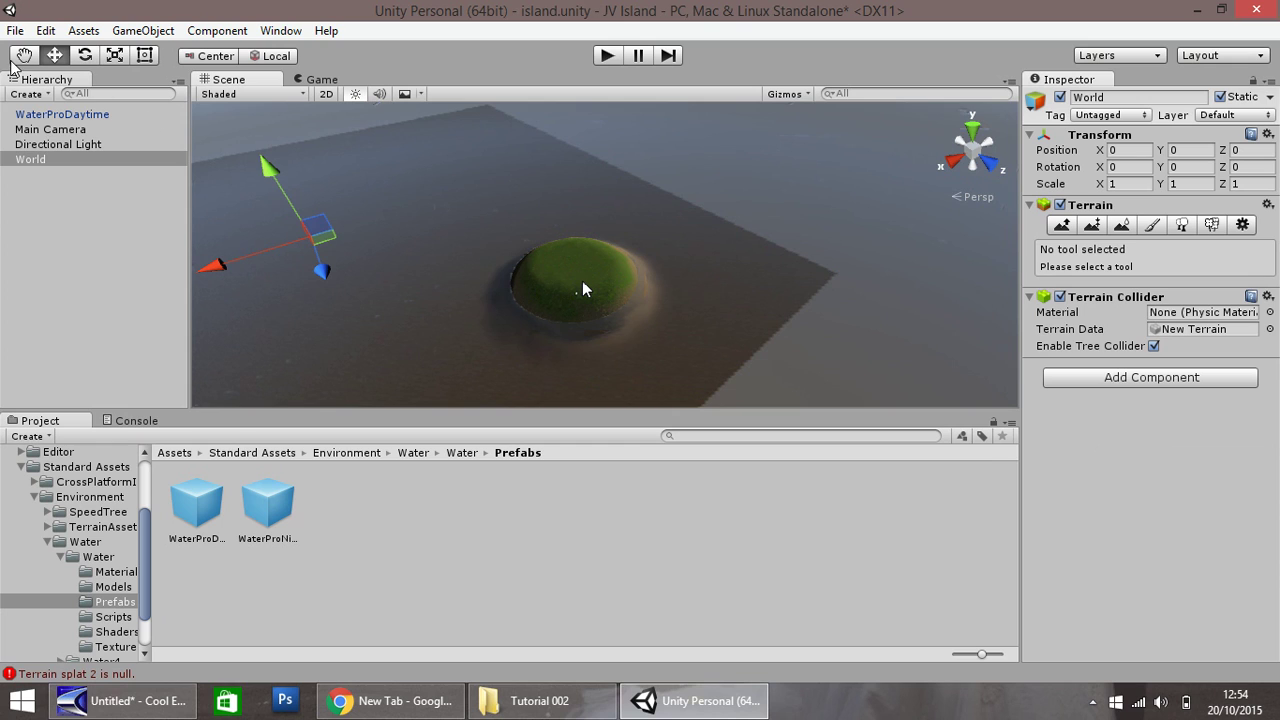
pyautogui.press('q')
pyautogui.moveTo(433, 262); pyautogui.dragTo(331, 126)
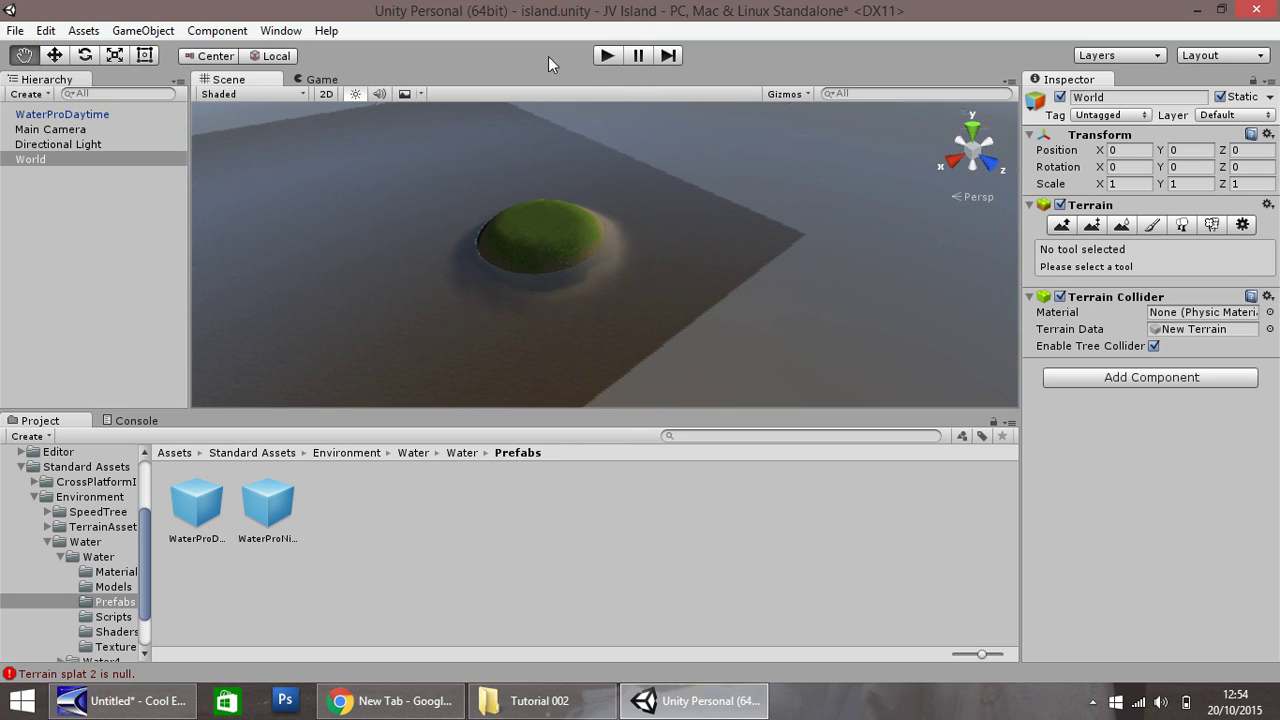
pyautogui.click(70, 128)
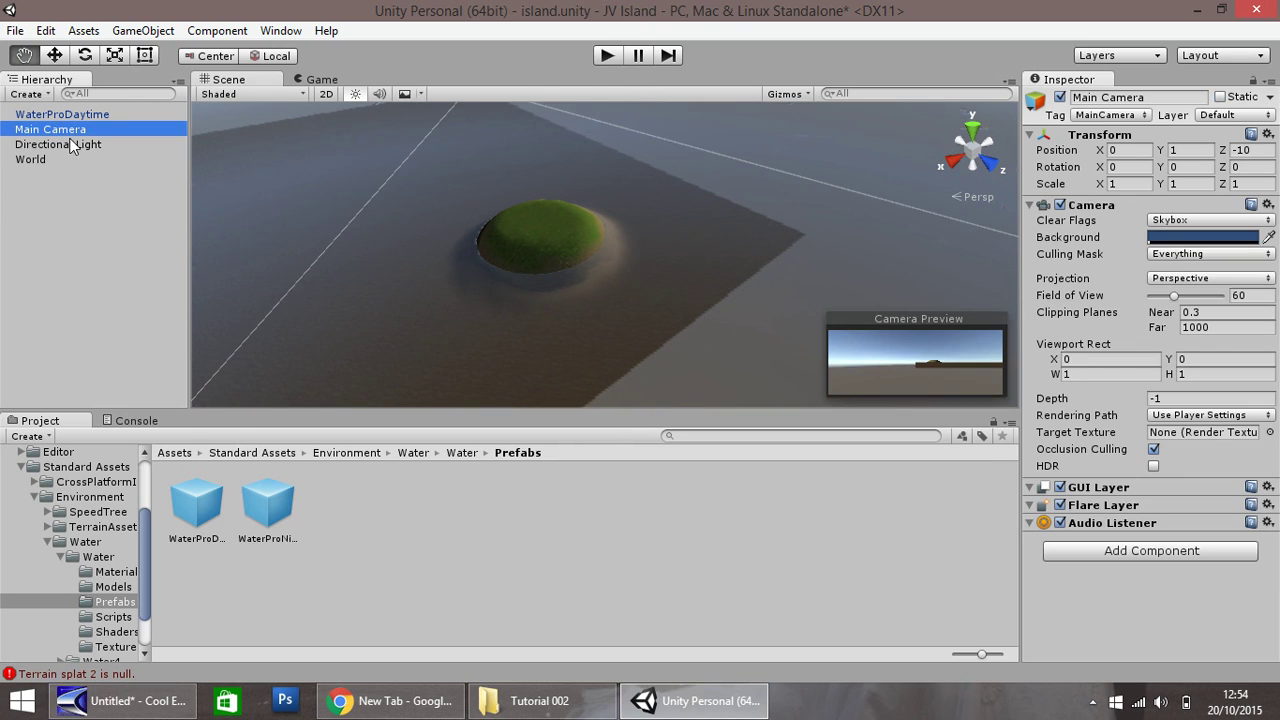
pyautogui.click(607, 56)
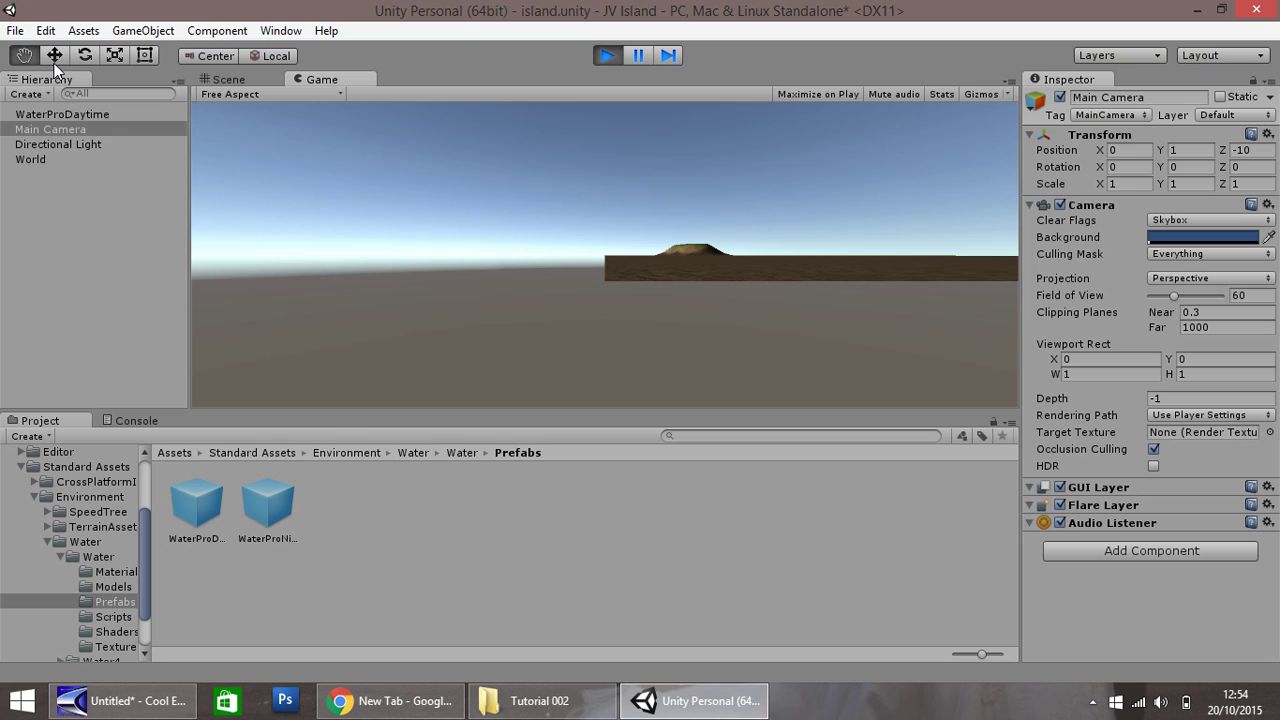
pyautogui.click(612, 56)
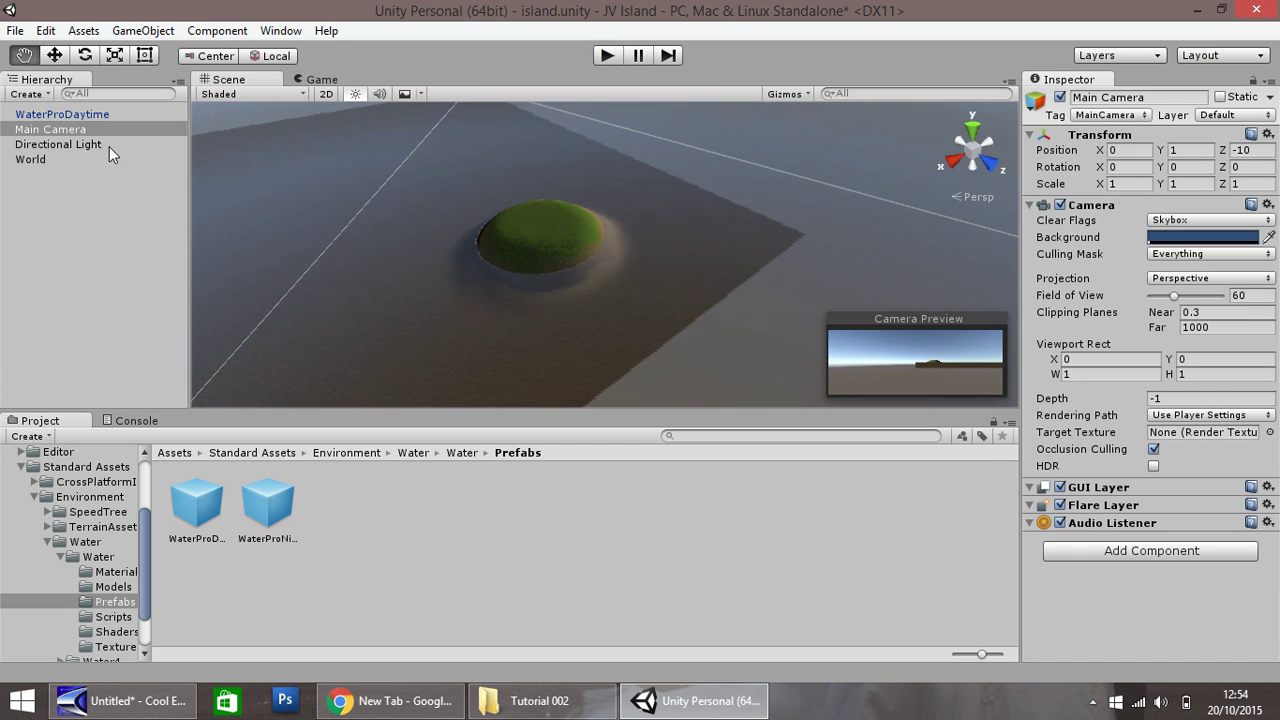
# Move the Main Camera to Y 13.23 and X 73.6, then enter play mode.
pyautogui.click(64, 130)
pyautogui.click(54, 55)
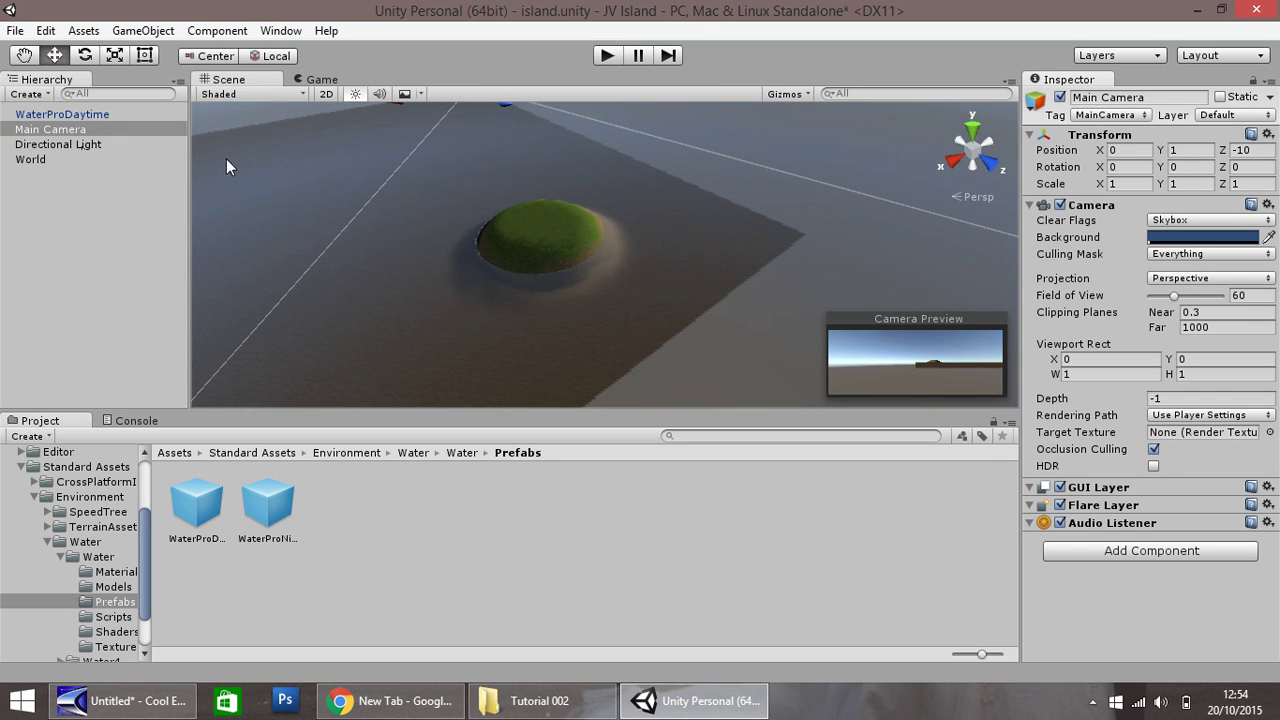
pyautogui.doubleClick(40, 131)
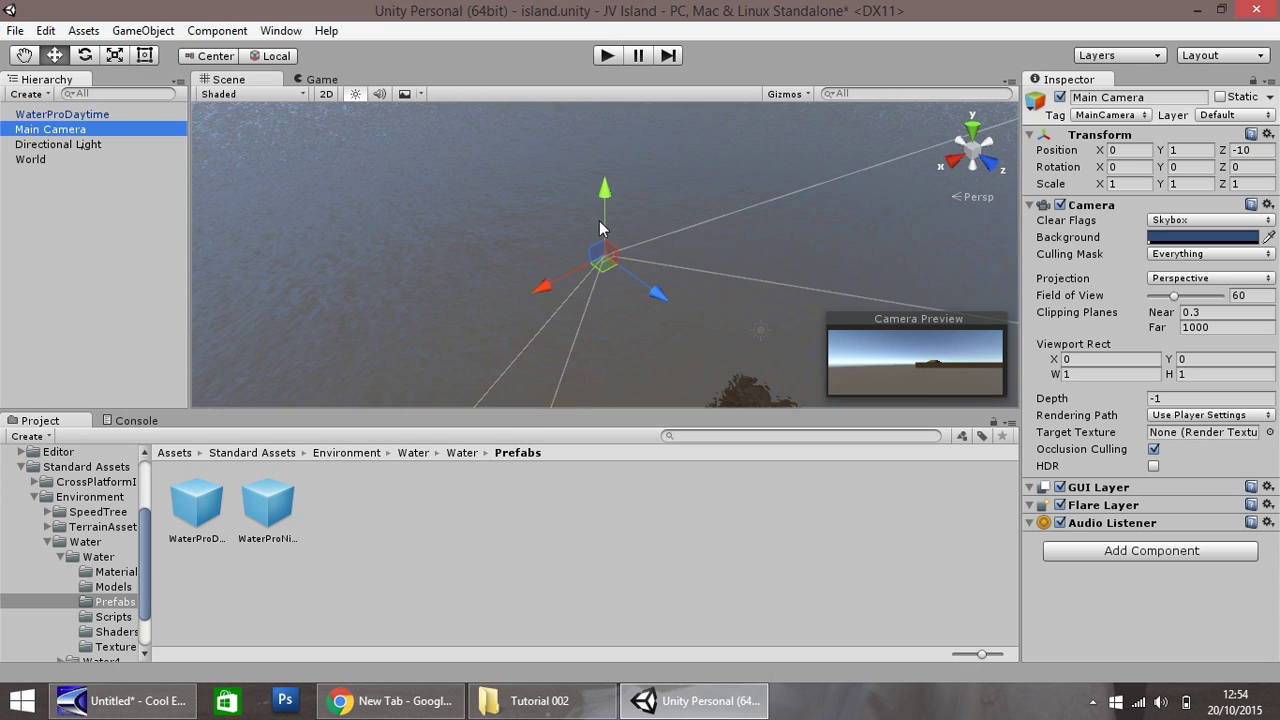
pyautogui.moveTo(600, 228); pyautogui.dragTo(575, 69)
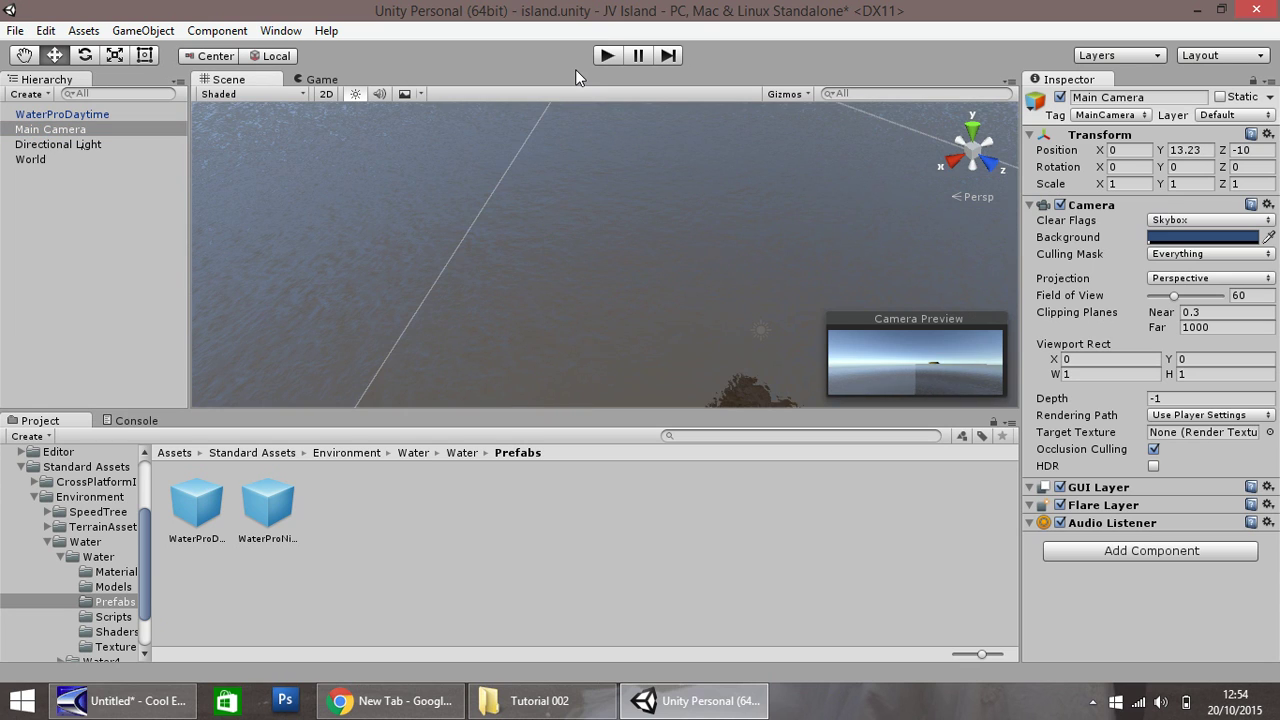
pyautogui.scroll(-5, 577, 200)
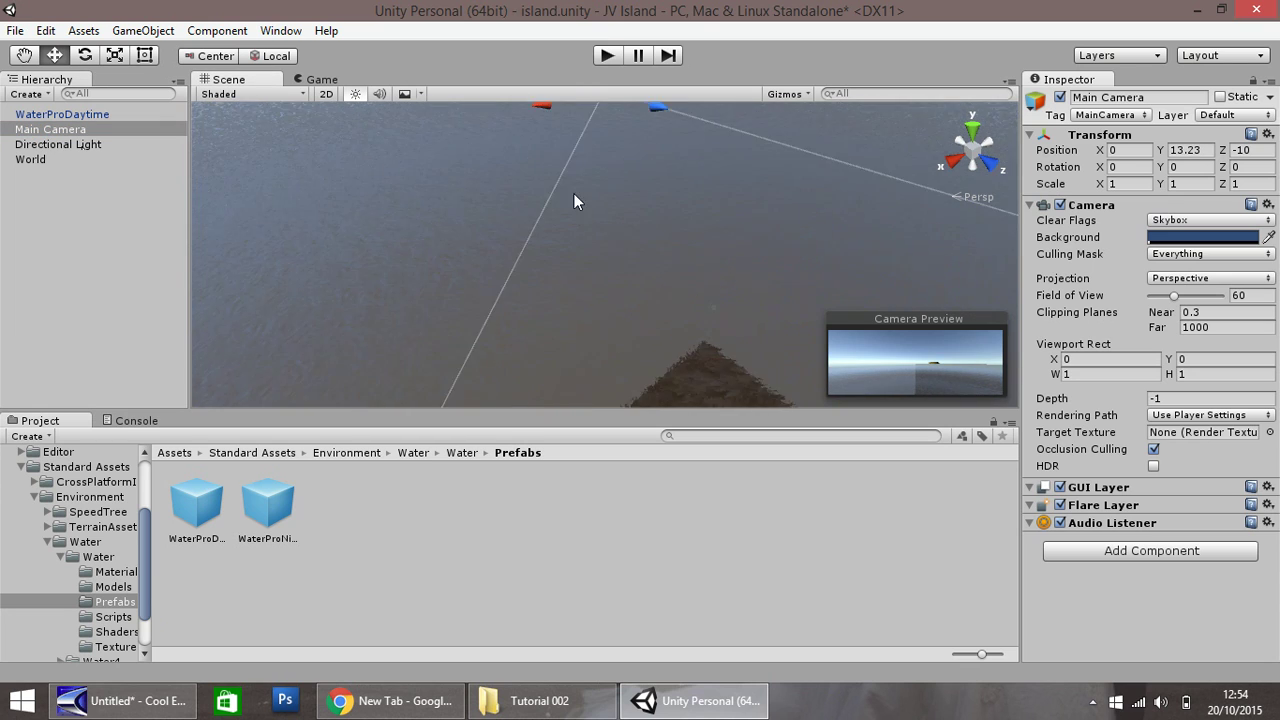
pyautogui.moveTo(546, 170); pyautogui.dragTo(1191, 313)
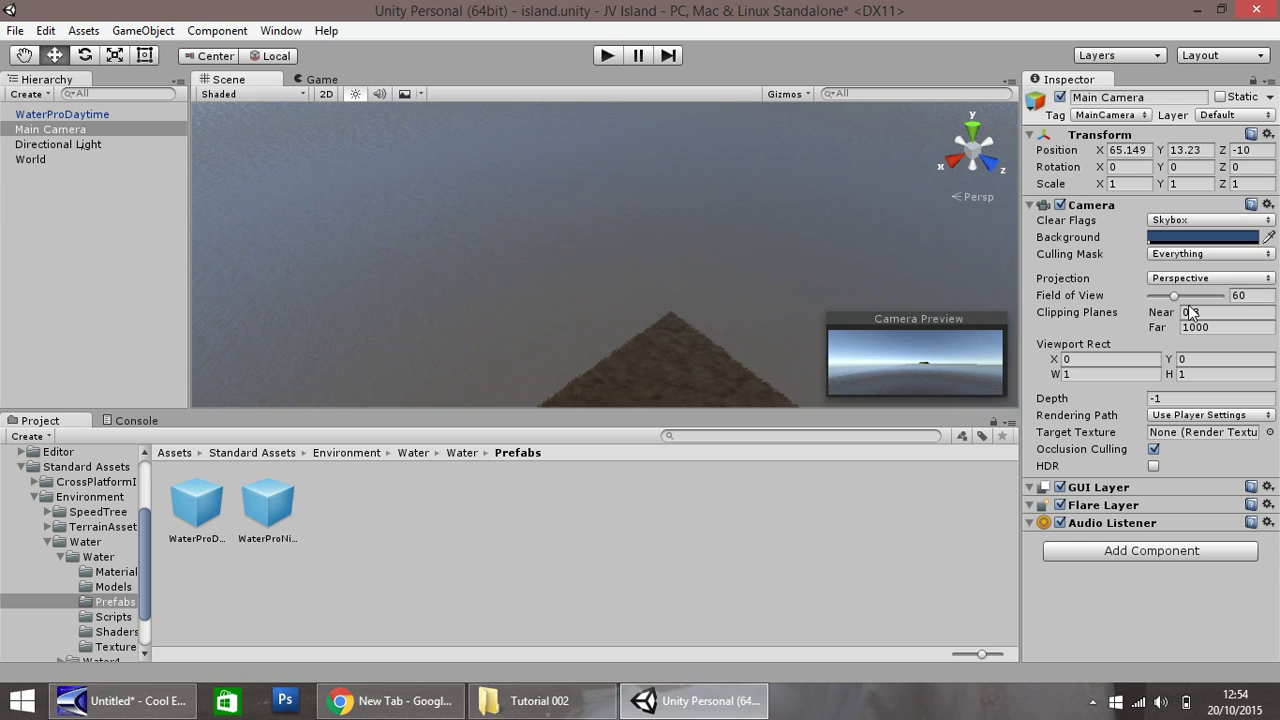
pyautogui.click(607, 55)
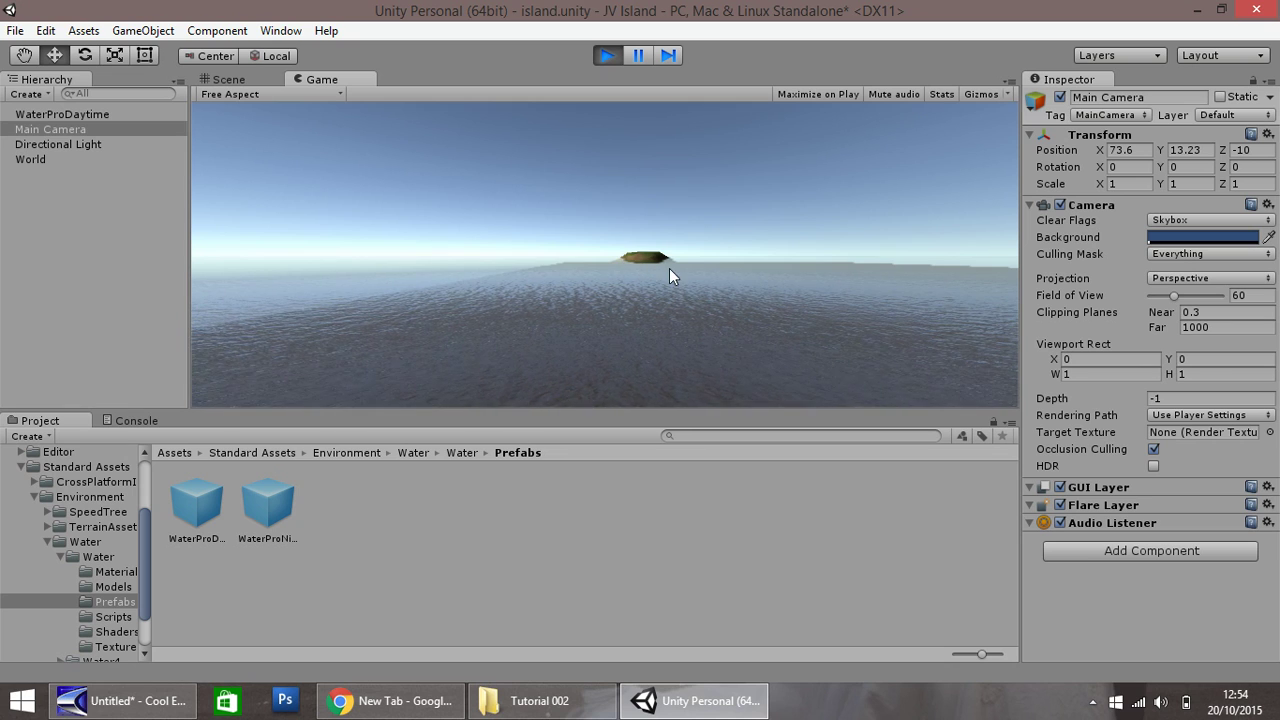
# Exit play mode, pan and zoom back to the island, then select the World terrain.
pyautogui.click(607, 55)
pyautogui.scroll(-5, 528, 237)
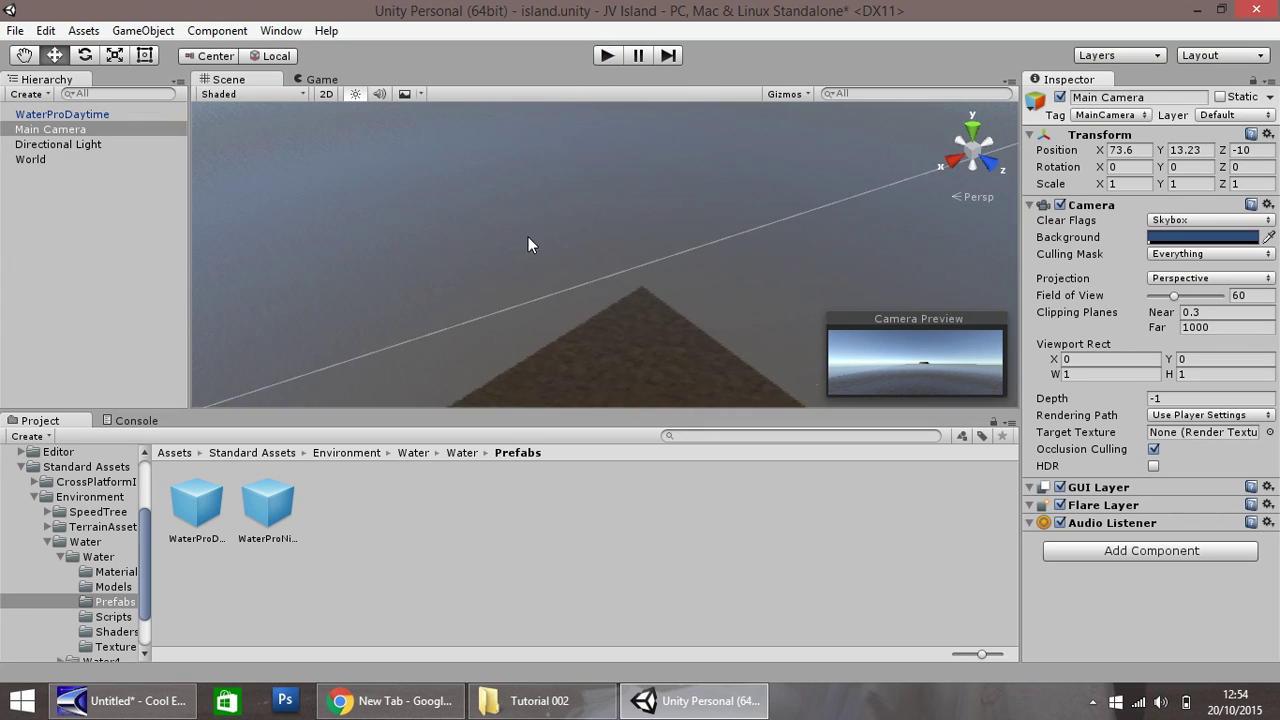
pyautogui.click(24, 57)
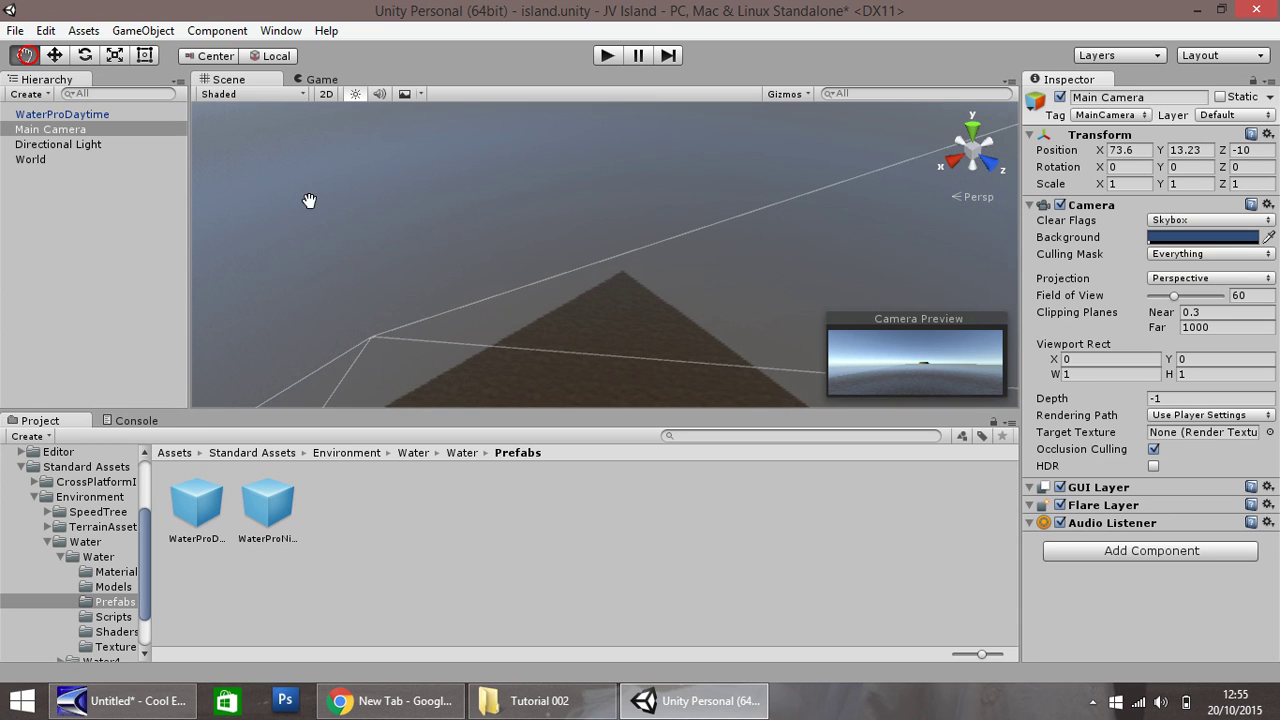
pyautogui.scroll(5, 394, 183)
pyautogui.moveTo(436, 234)
pyautogui.mouseDown()
pyautogui.moveTo(426, 246)
pyautogui.moveTo(429, 234)
pyautogui.moveTo(323, 186)
pyautogui.moveTo(378, 229)
pyautogui.moveTo(449, 251)
pyautogui.mouseUp()
pyautogui.scroll(-5, 423, 271)
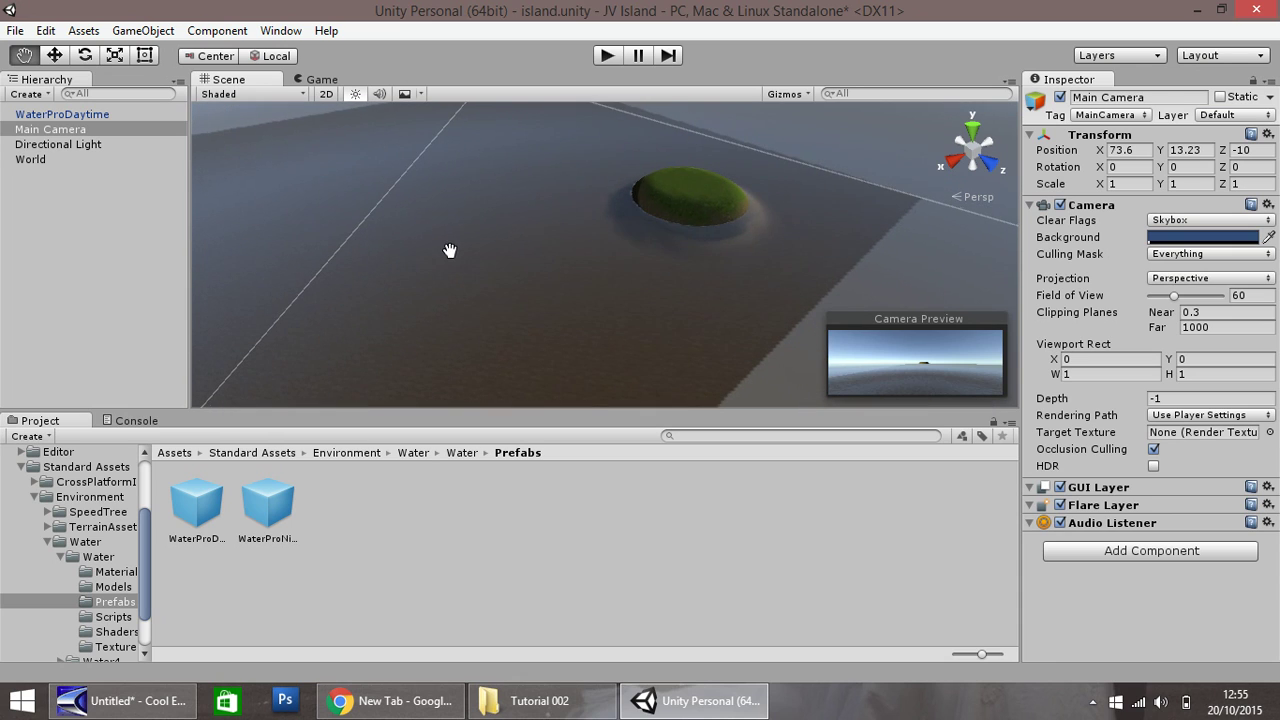
pyautogui.click(56, 57)
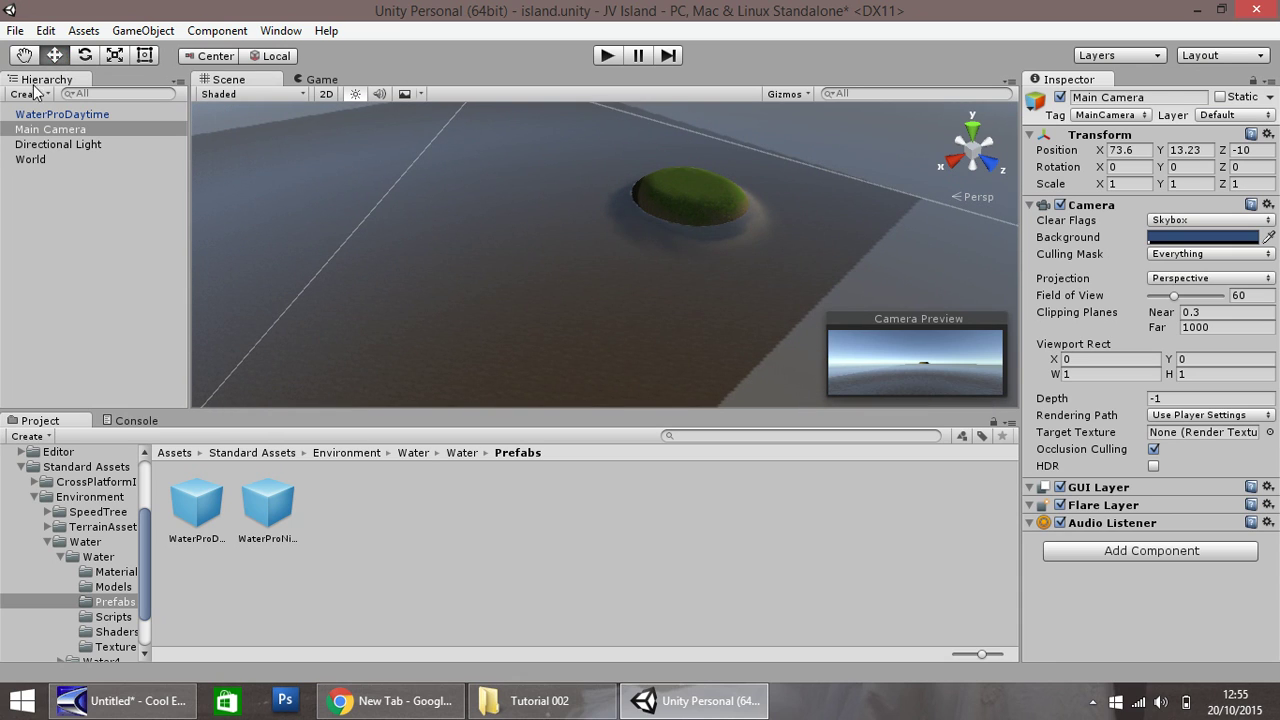
pyautogui.click(45, 133)
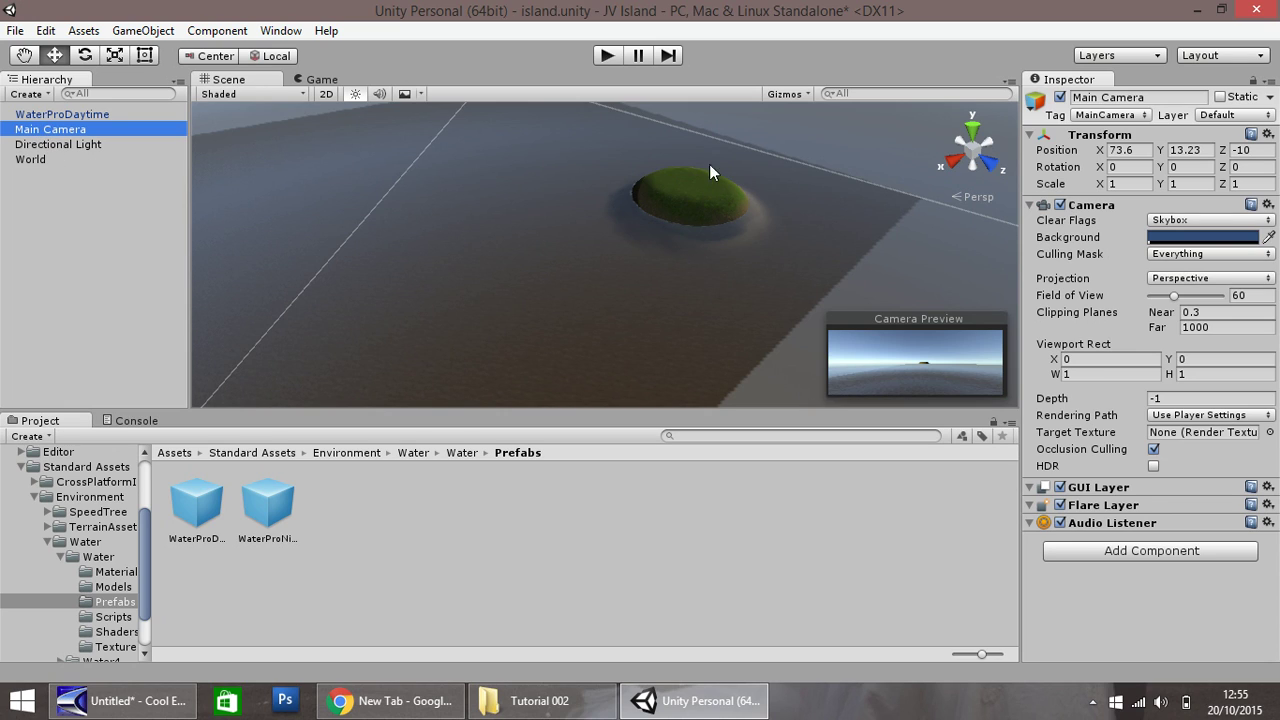
pyautogui.click(30, 159)
# Set the terrain to Raise/Lower Terrain with opacity 67 and a hard round brush.
pyautogui.click(1062, 224)
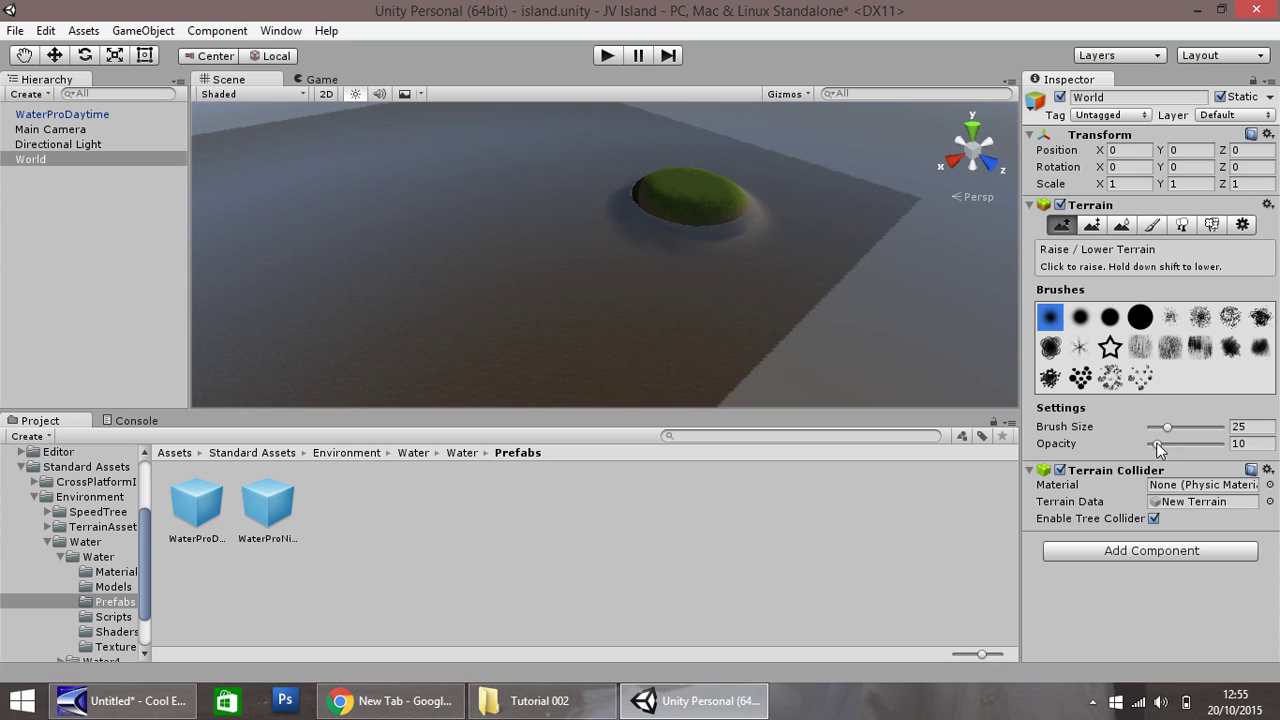
pyautogui.moveTo(1155, 444)
pyautogui.mouseDown()
pyautogui.moveTo(1197, 444)
pyautogui.moveTo(1166, 440)
pyautogui.mouseUp()
pyautogui.click(1108, 318)
# Raise a bump and a tall jagged rocky islet left of the grassy island.
pyautogui.click(456, 271)
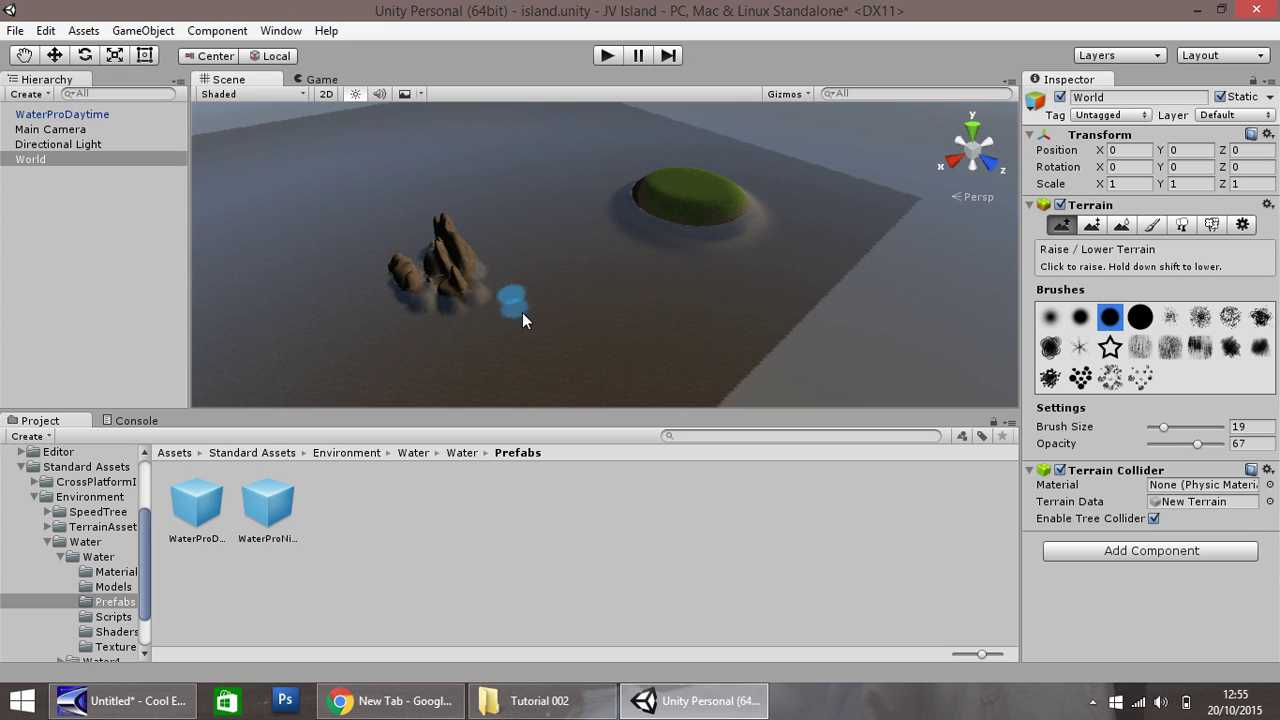
pyautogui.scroll(3, 440, 321)
pyautogui.scroll(-2, 414, 309)
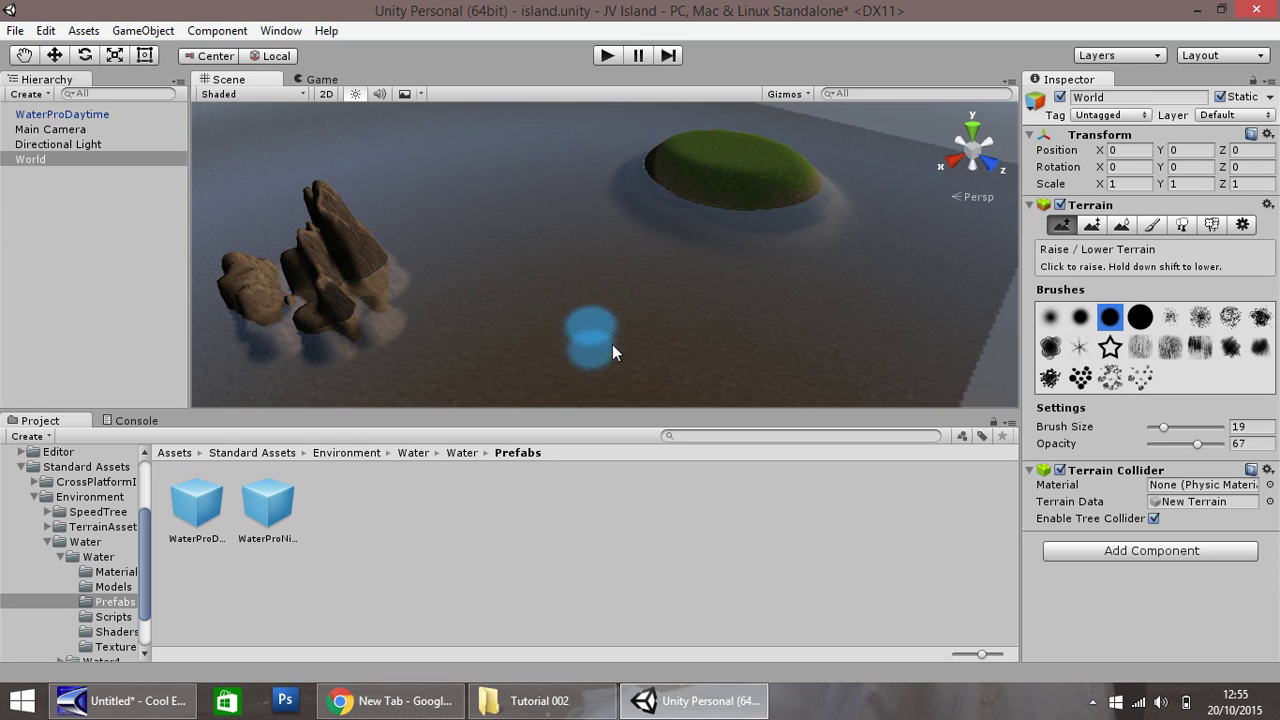
pyautogui.moveTo(579, 352)
pyautogui.mouseDown()
pyautogui.moveTo(544, 359)
pyautogui.moveTo(522, 343)
pyautogui.moveTo(588, 362)
pyautogui.moveTo(517, 361)
pyautogui.moveTo(486, 343)
pyautogui.mouseUp()
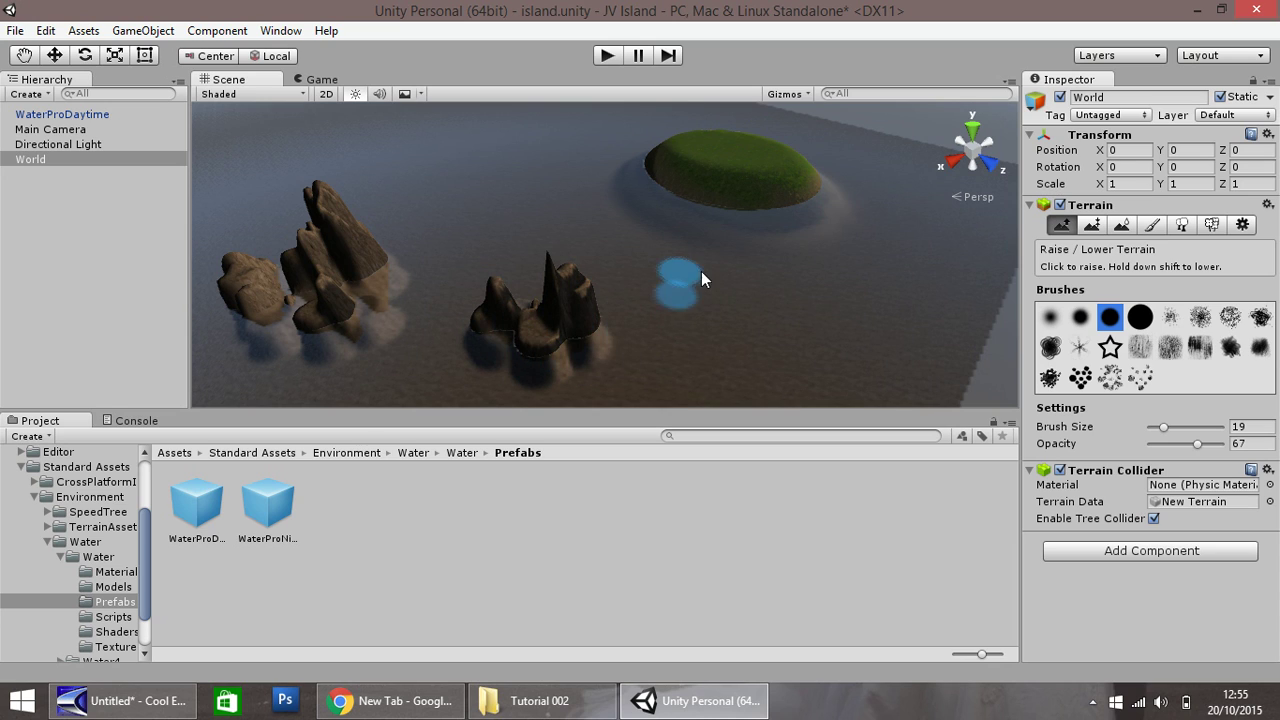
# Raise a broad mound at the far left with a larger round brush at size 63.
pyautogui.click(1140, 317)
pyautogui.moveTo(1156, 421); pyautogui.dragTo(1194, 427)
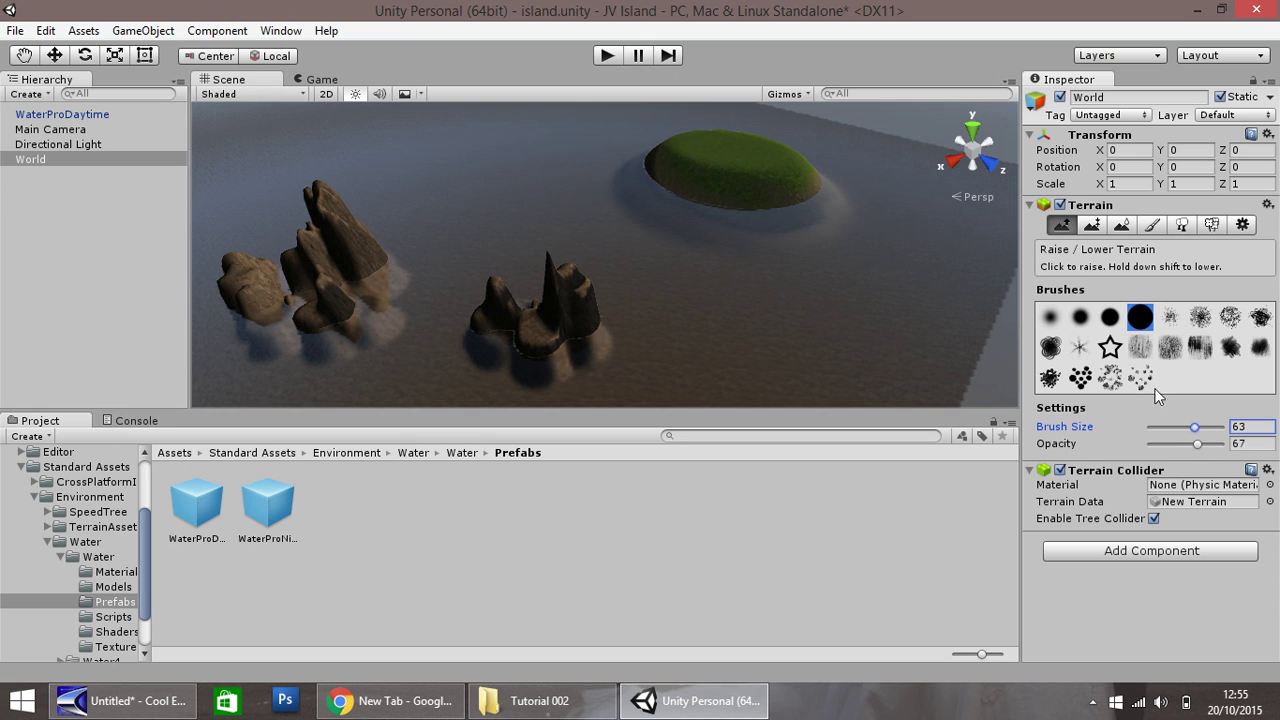
pyautogui.scroll(-4, 410, 222)
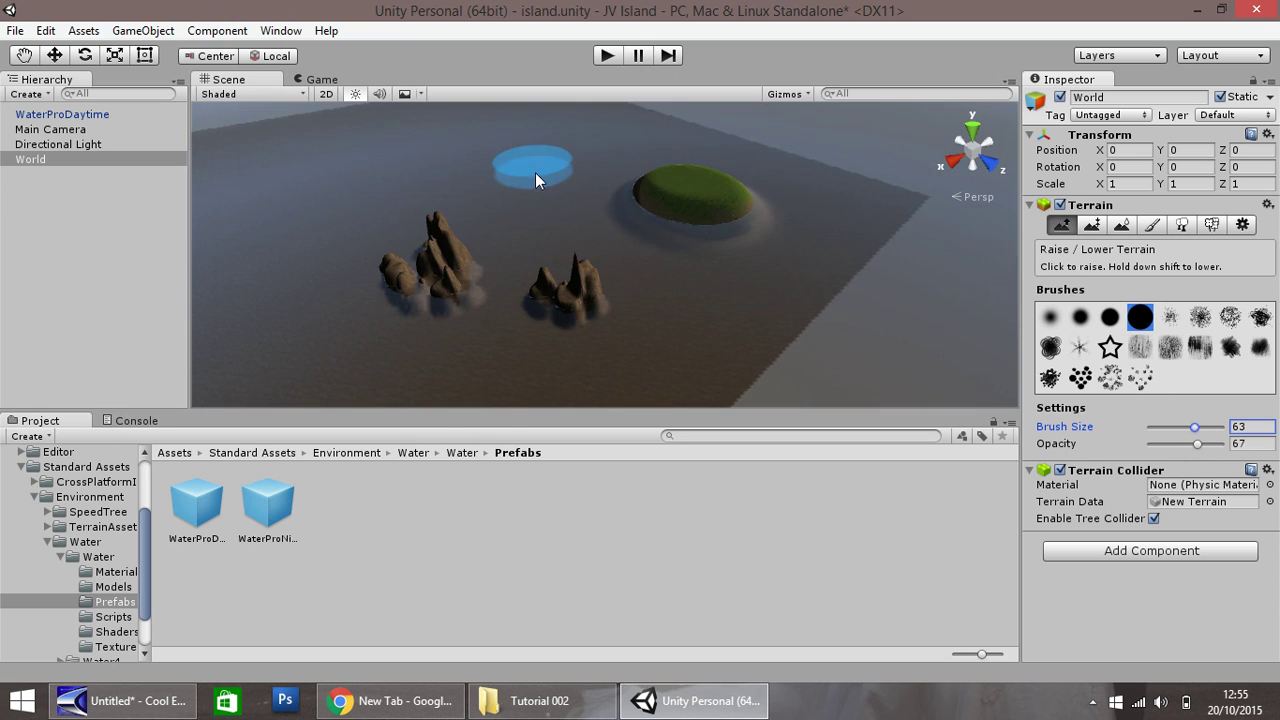
pyautogui.click(405, 205)
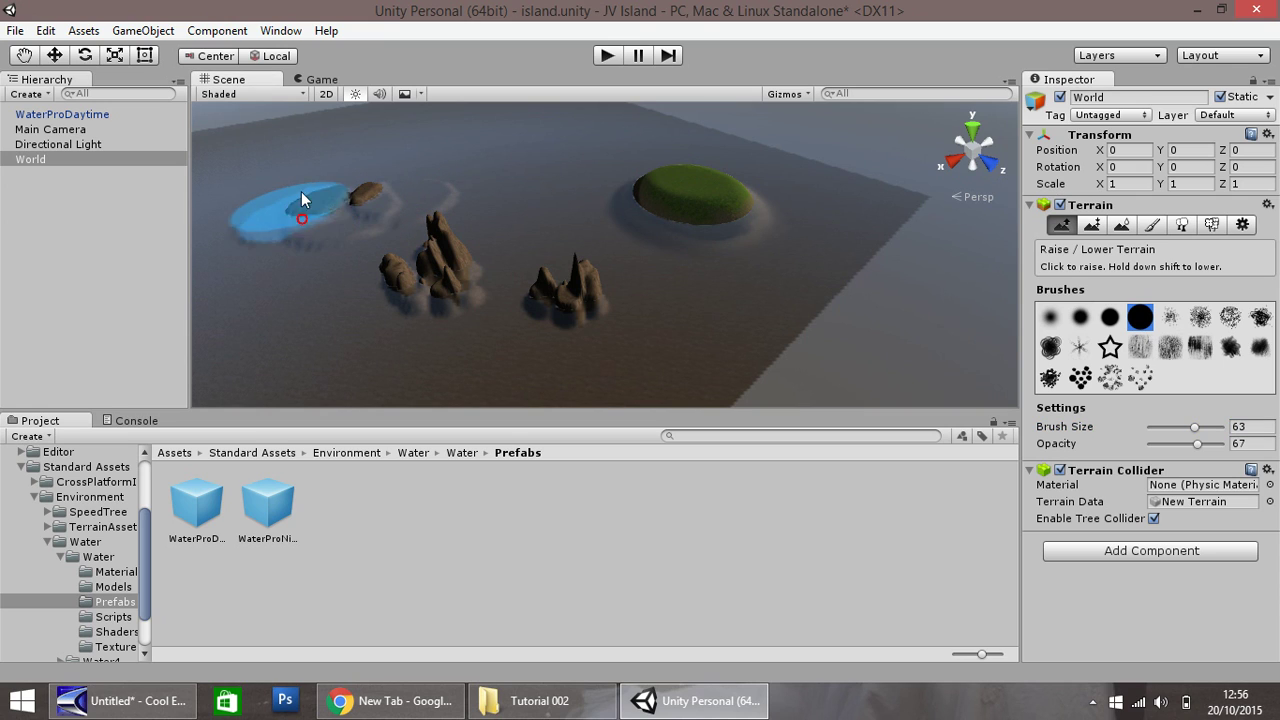
pyautogui.moveTo(321, 253)
pyautogui.mouseDown()
pyautogui.moveTo(389, 186)
pyautogui.moveTo(389, 198)
pyautogui.moveTo(319, 194)
pyautogui.moveTo(283, 228)
pyautogui.mouseUp()
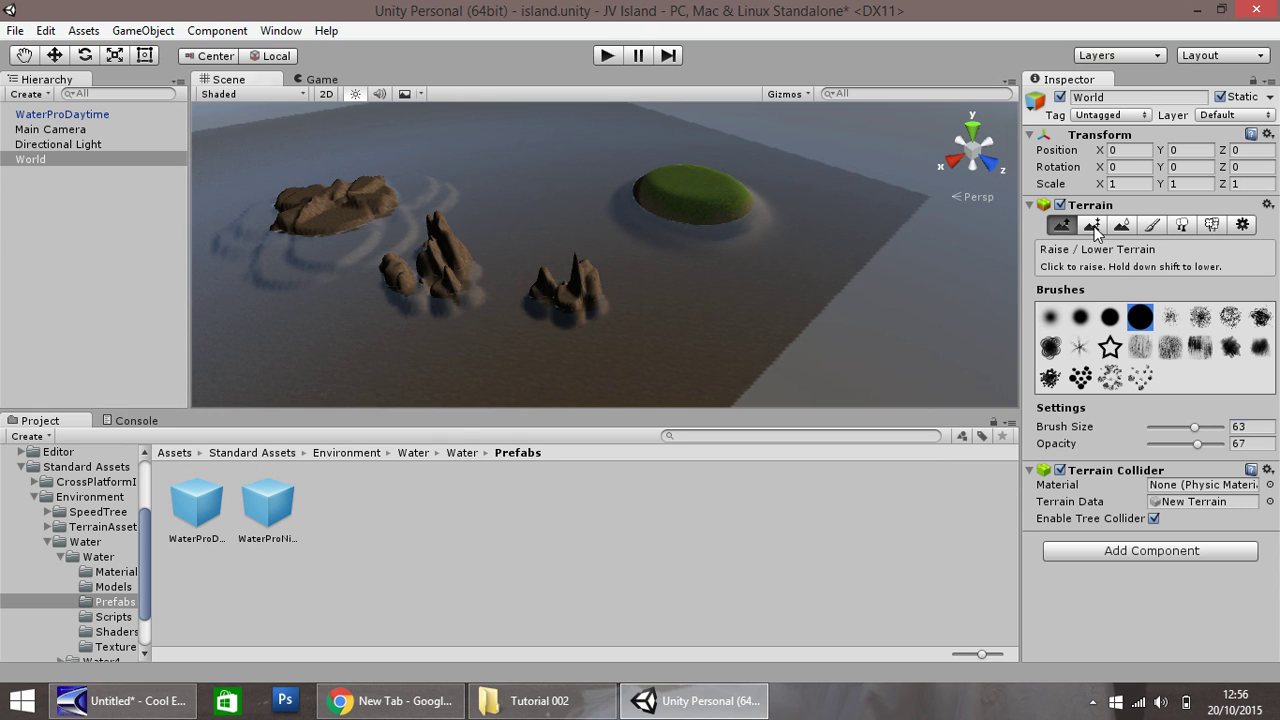
# Smooth the far-left mound using Smooth Height at opacity 20, then enter play mode.
pyautogui.click(1093, 225)
pyautogui.click(1121, 225)
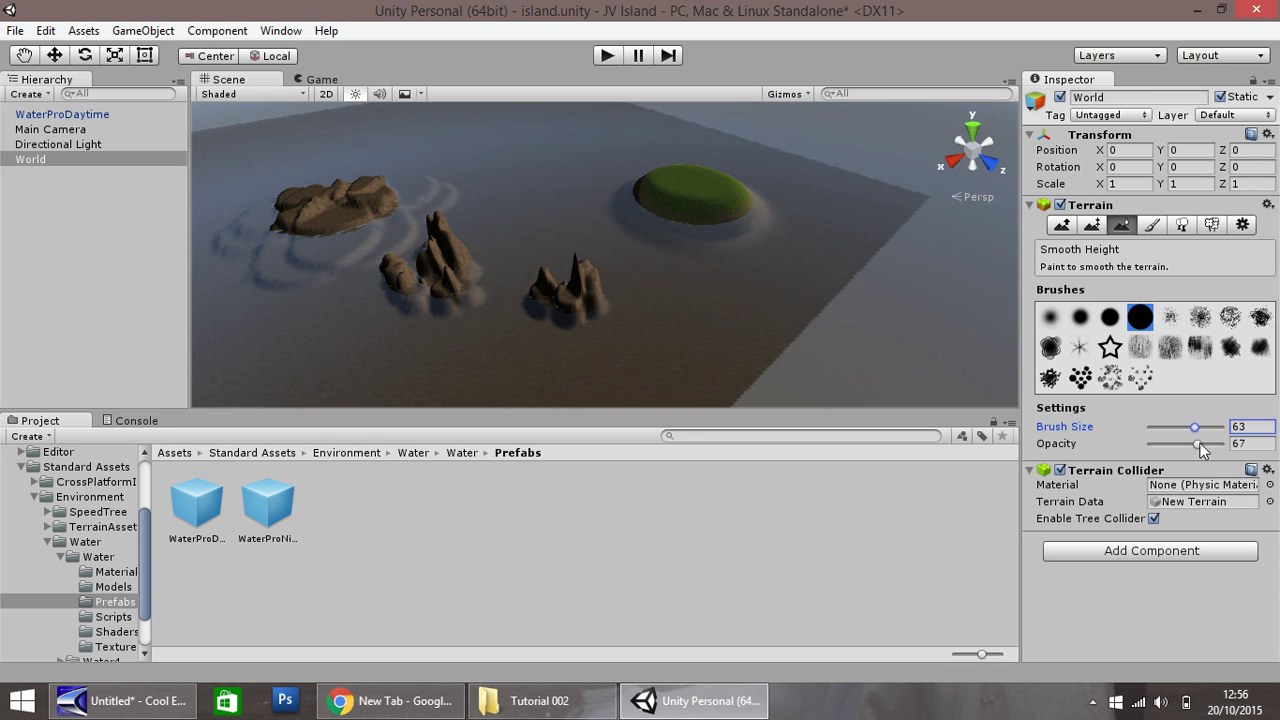
pyautogui.moveTo(1196, 445); pyautogui.dragTo(1167, 458)
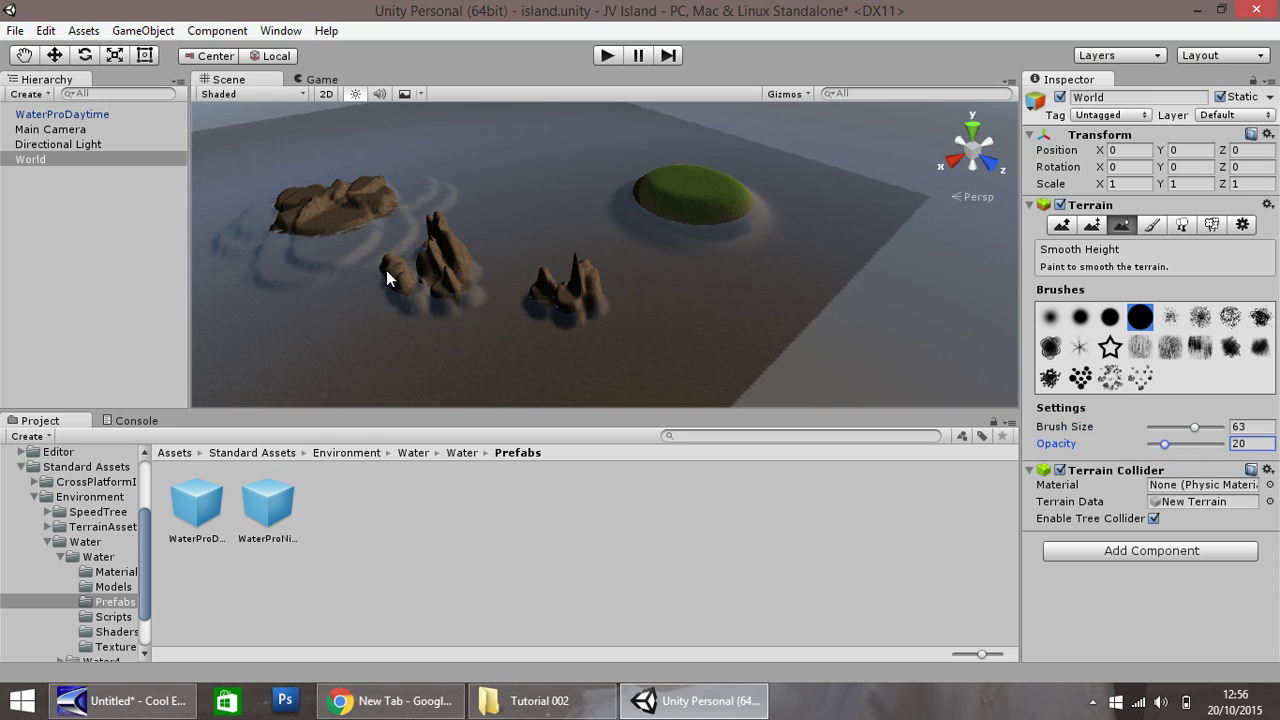
pyautogui.moveTo(322, 204)
pyautogui.mouseDown()
pyautogui.moveTo(364, 203)
pyautogui.moveTo(346, 193)
pyautogui.moveTo(285, 220)
pyautogui.moveTo(315, 240)
pyautogui.moveTo(419, 203)
pyautogui.moveTo(406, 190)
pyautogui.moveTo(278, 218)
pyautogui.mouseUp()
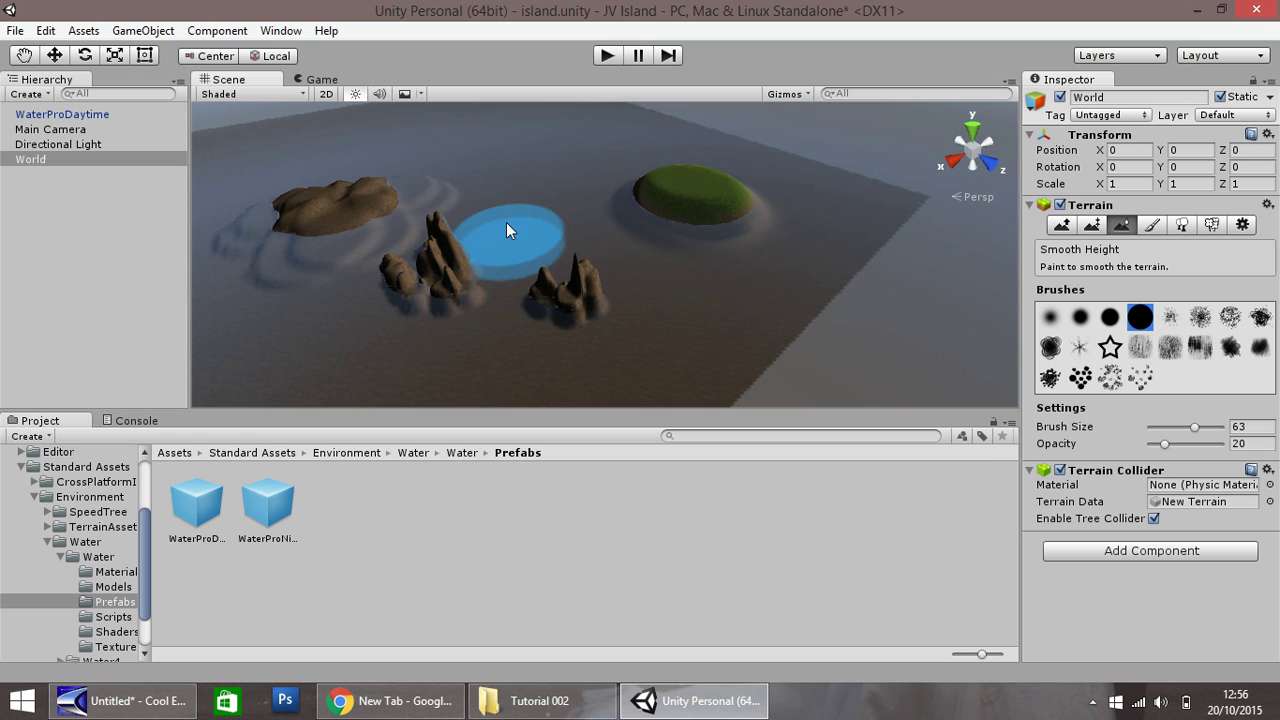
pyautogui.click(606, 57)
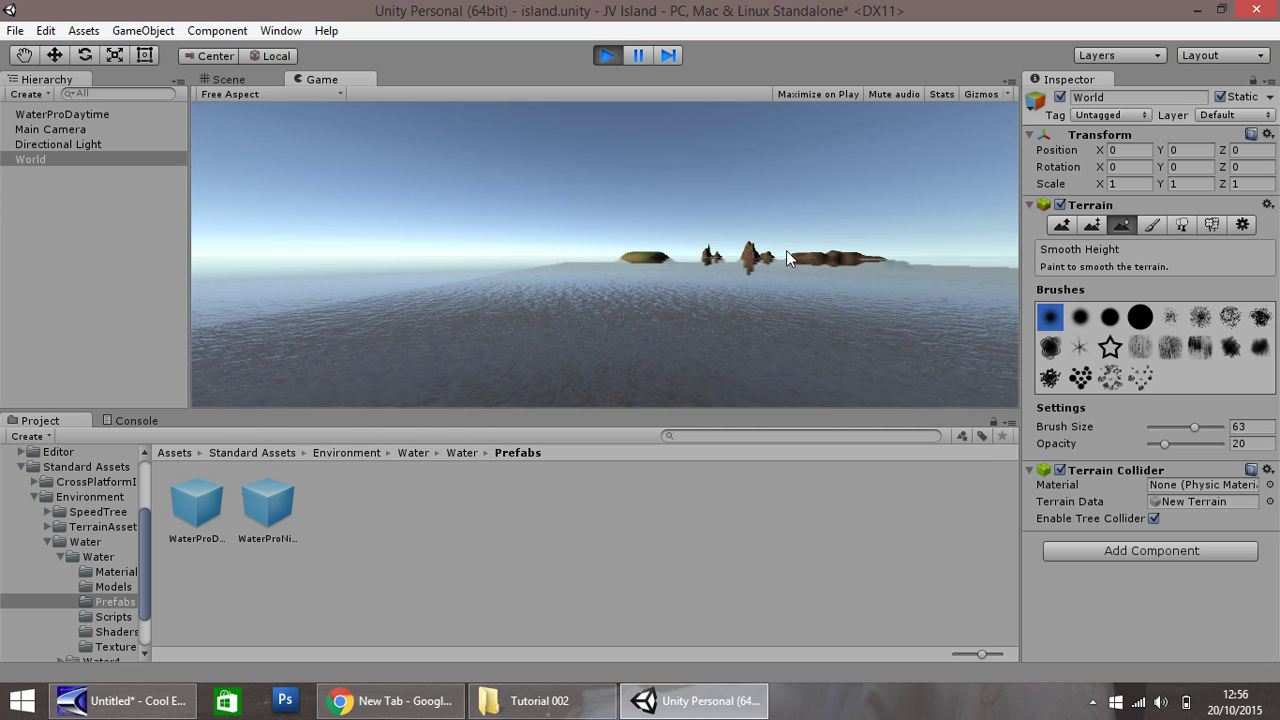
# Stop play mode to return to the Scene view of the grassy island and smoothed islets.
pyautogui.click(606, 56)
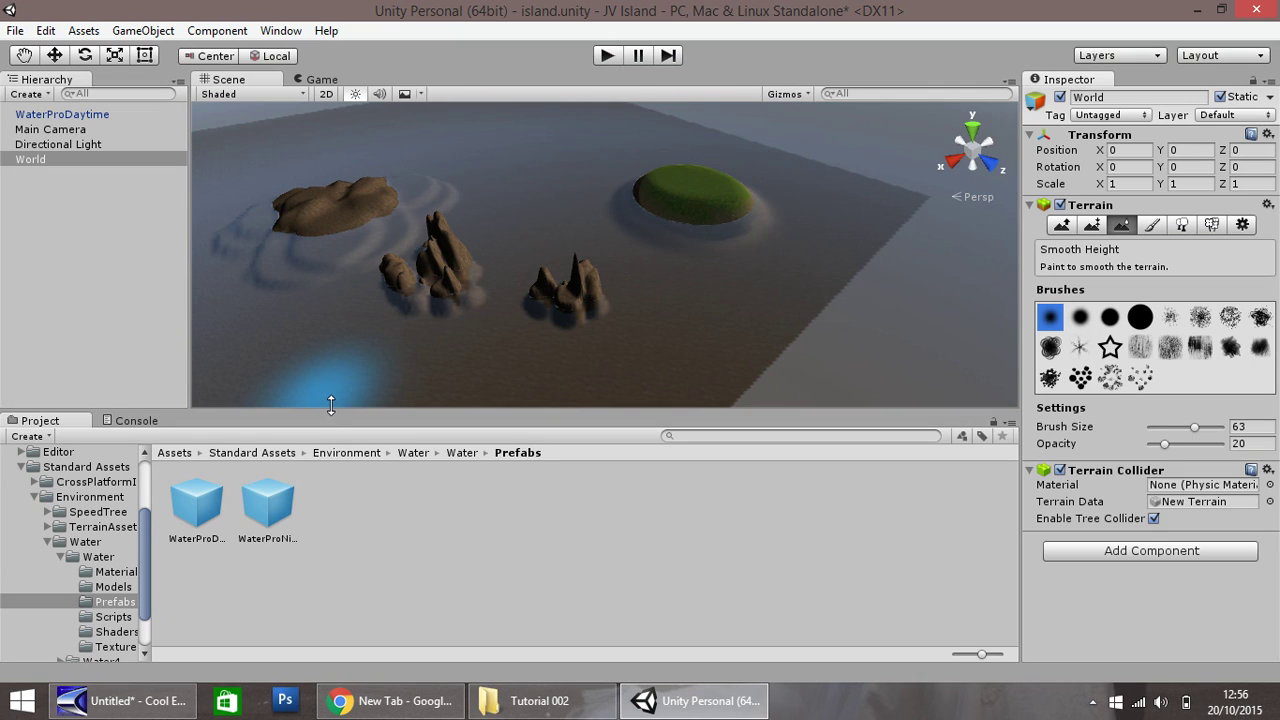